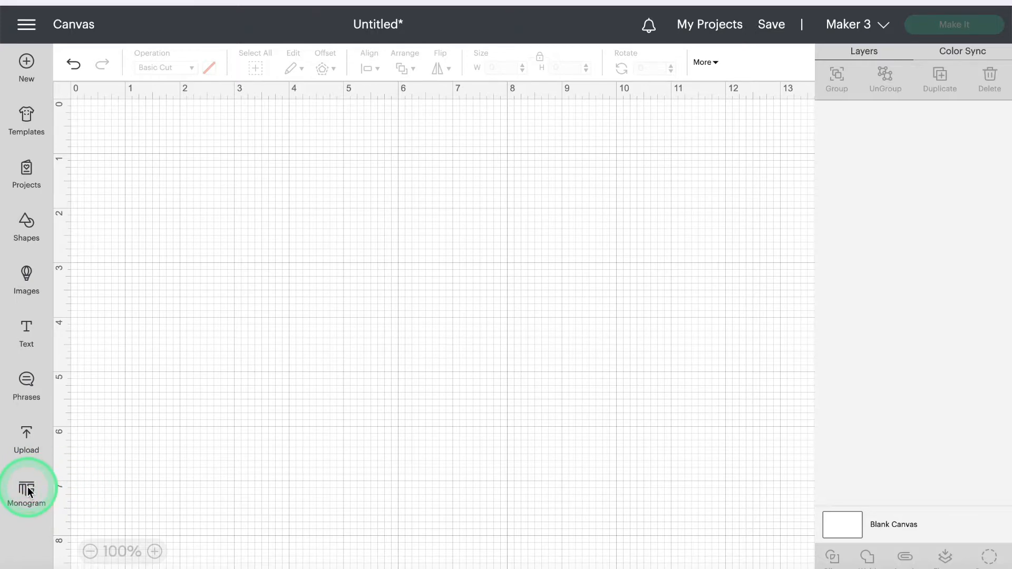
# Step: Reopen the Monogram Maker and enter the initials JAC
pyautogui.click(27, 492)
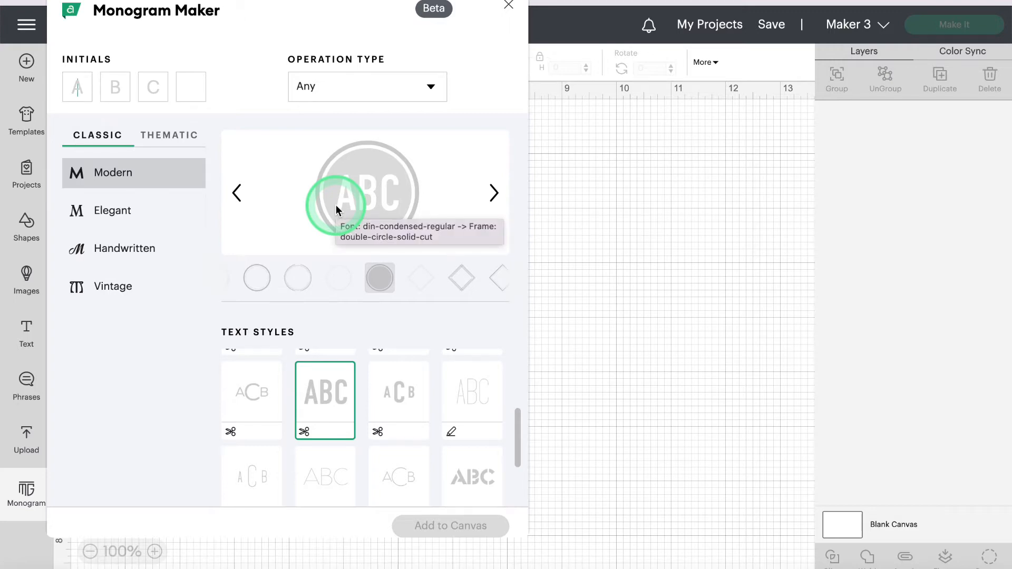
pyautogui.click(32, 31)
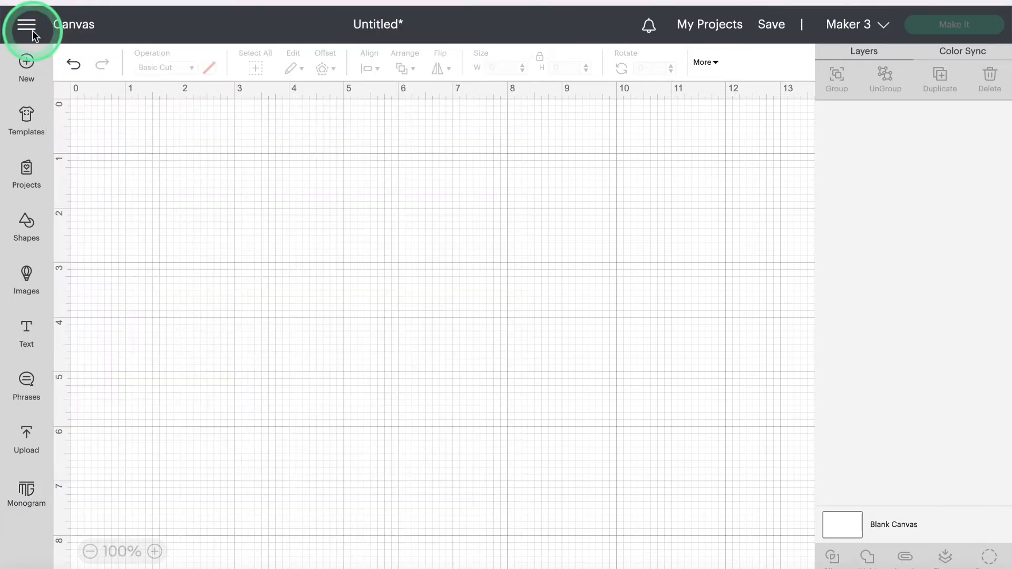
pyautogui.click(30, 33)
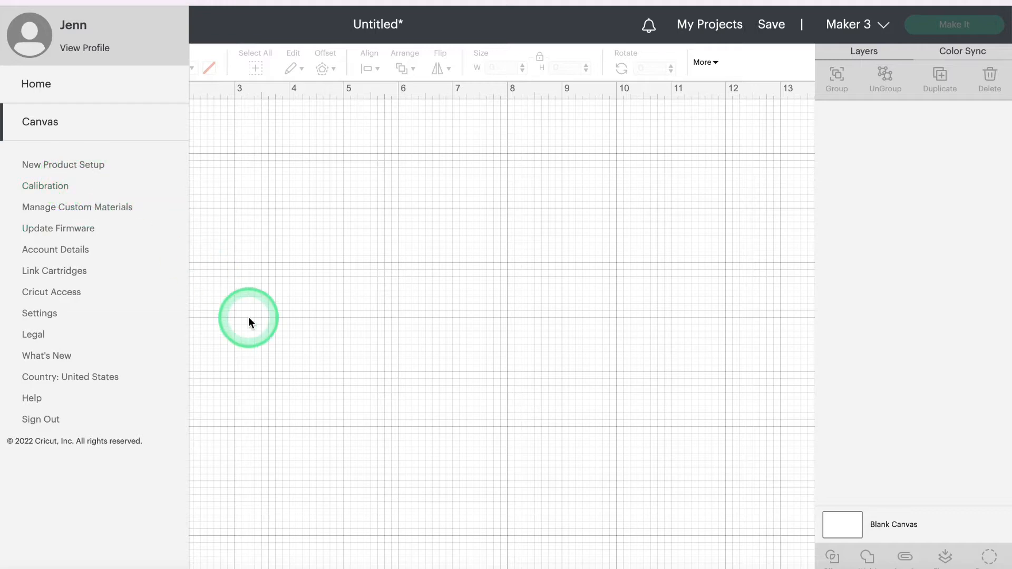
pyautogui.click(264, 377)
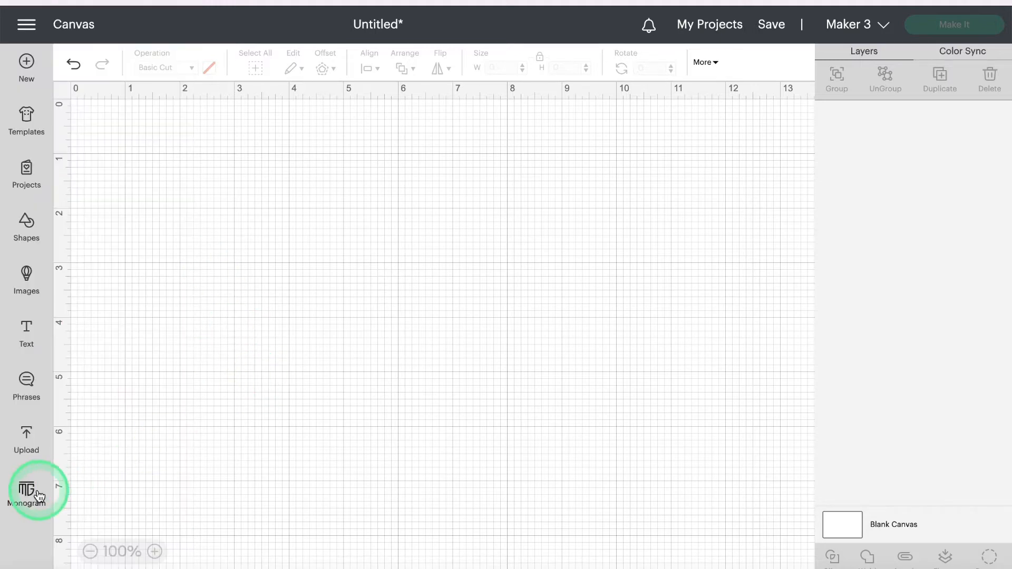
pyautogui.click(31, 493)
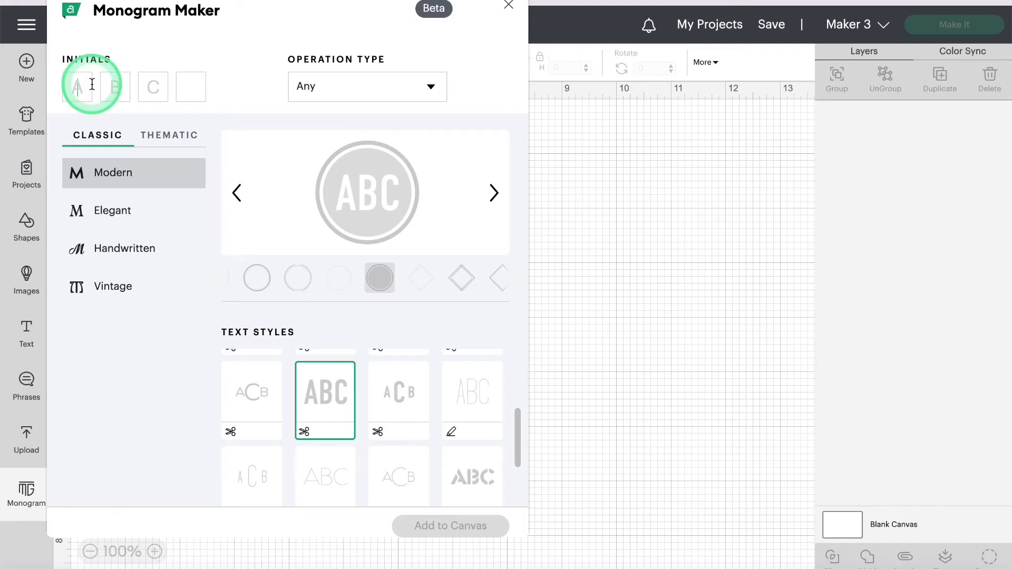
pyautogui.write('J')
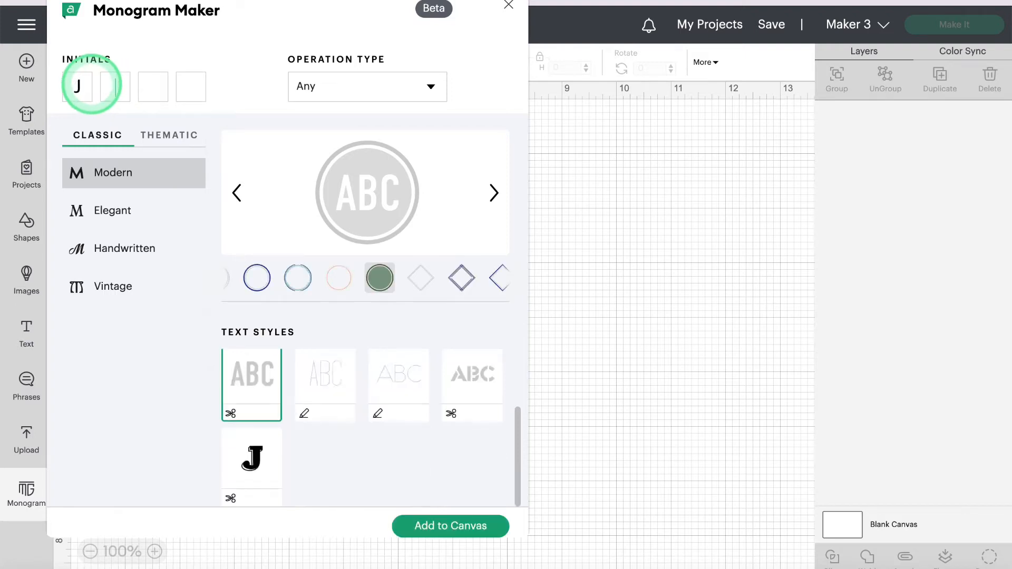
pyautogui.write('AC')
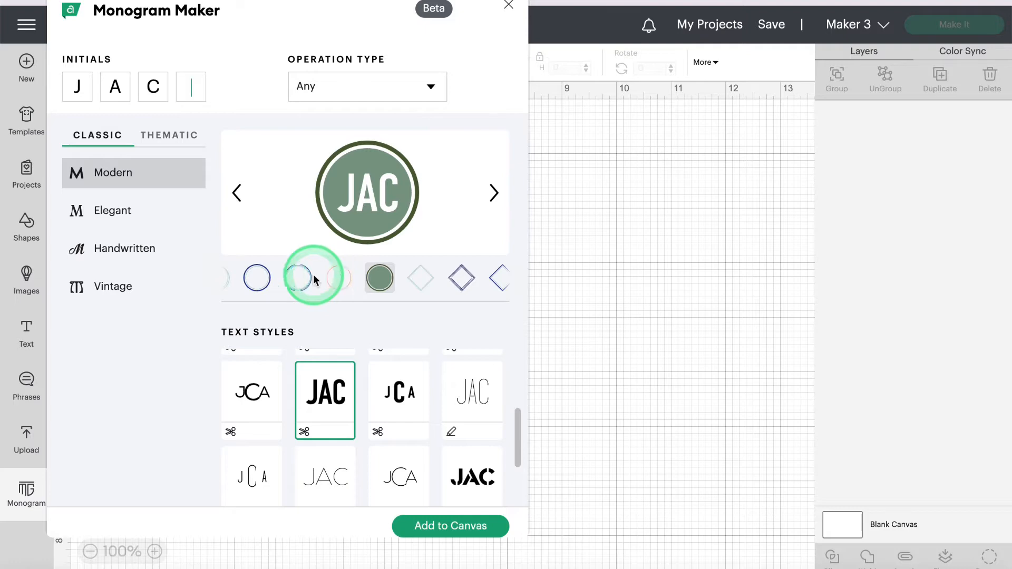
# Step: Remove the frame and choose the round circle-shaped Modern text style
pyautogui.click(236, 193)
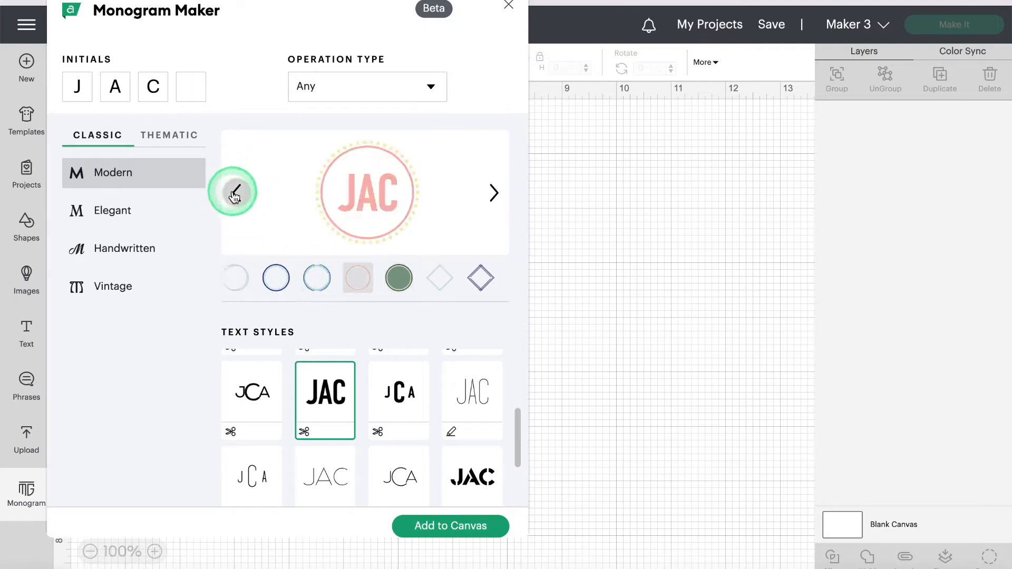
pyautogui.click(237, 193)
pyautogui.click(236, 193)
pyautogui.click(236, 276)
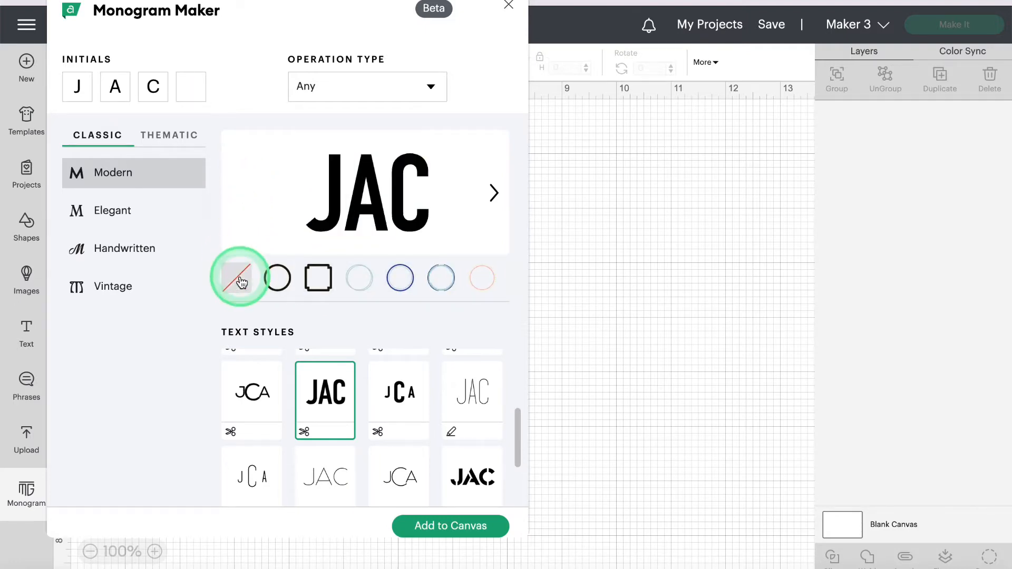
pyautogui.scroll(5, 247, 386)
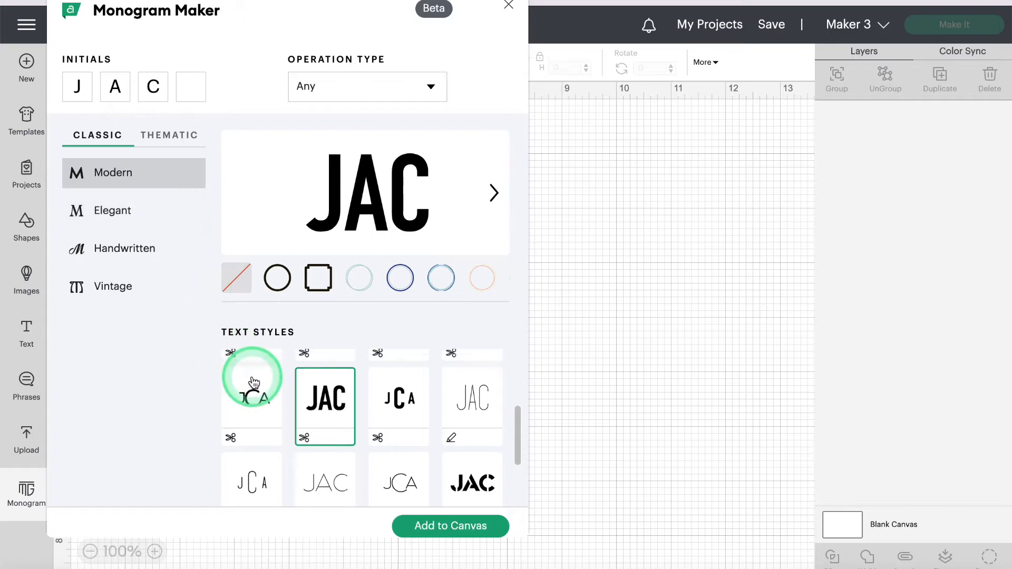
pyautogui.click(252, 380)
pyautogui.click(153, 141)
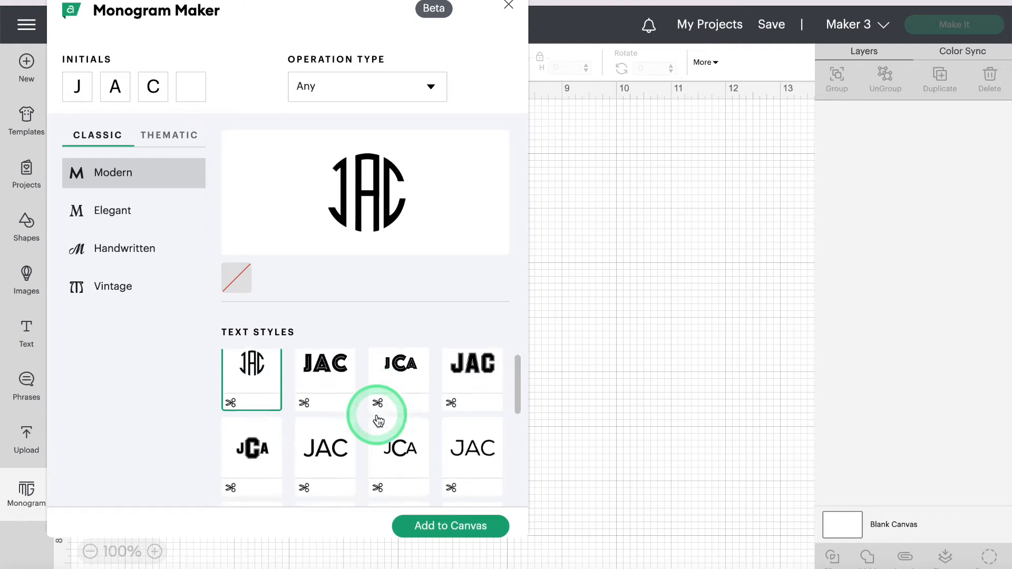
pyautogui.scroll(-2, 379, 420)
pyautogui.scroll(-3, 378, 421)
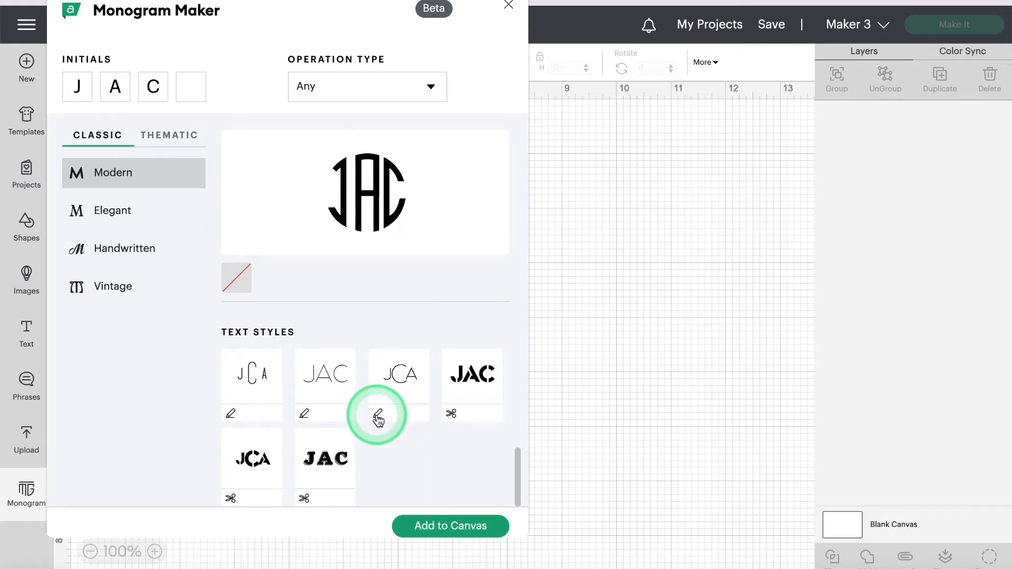
pyautogui.scroll(5, 378, 420)
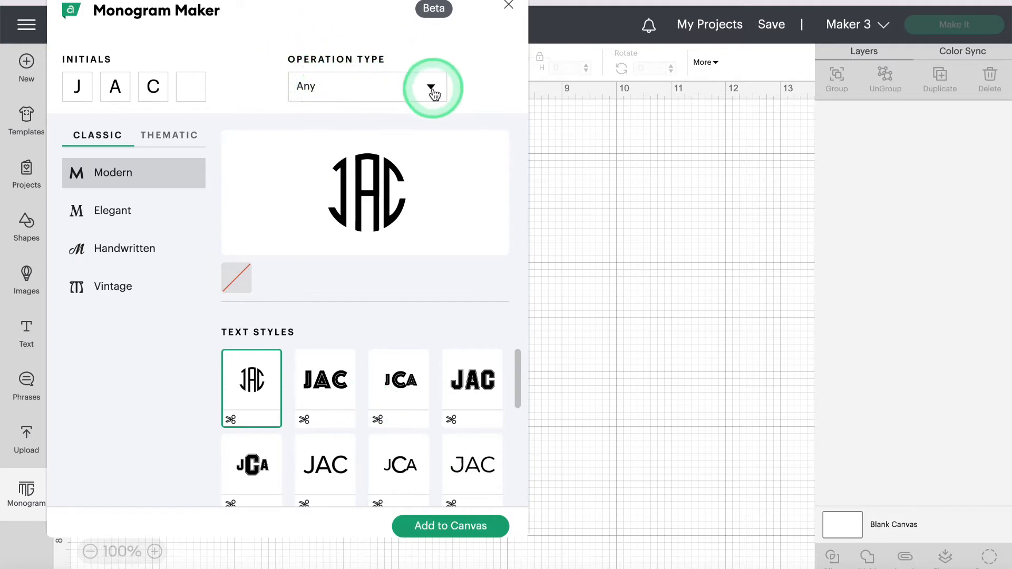
pyautogui.click(431, 89)
pyautogui.click(316, 164)
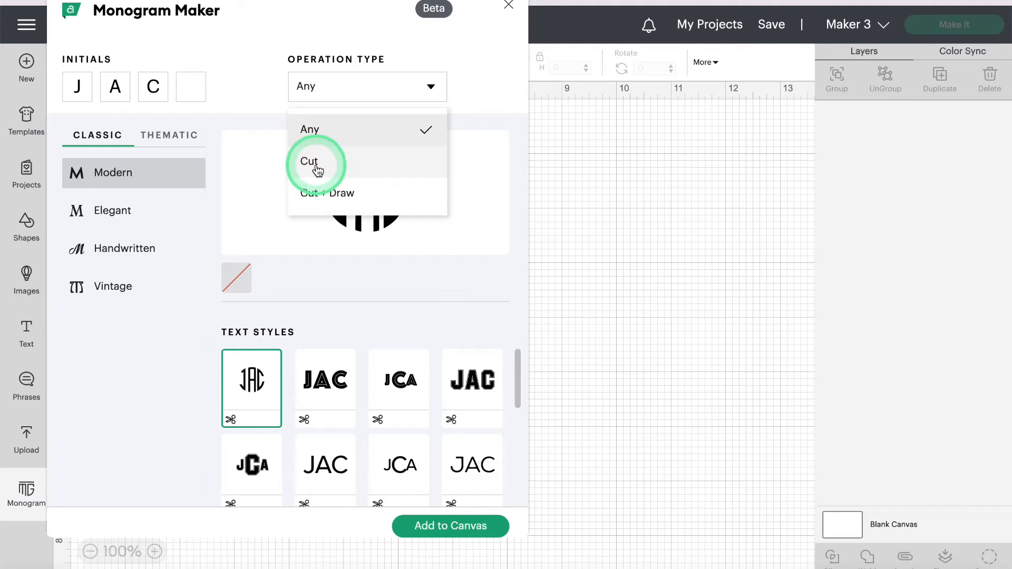
pyautogui.click(452, 385)
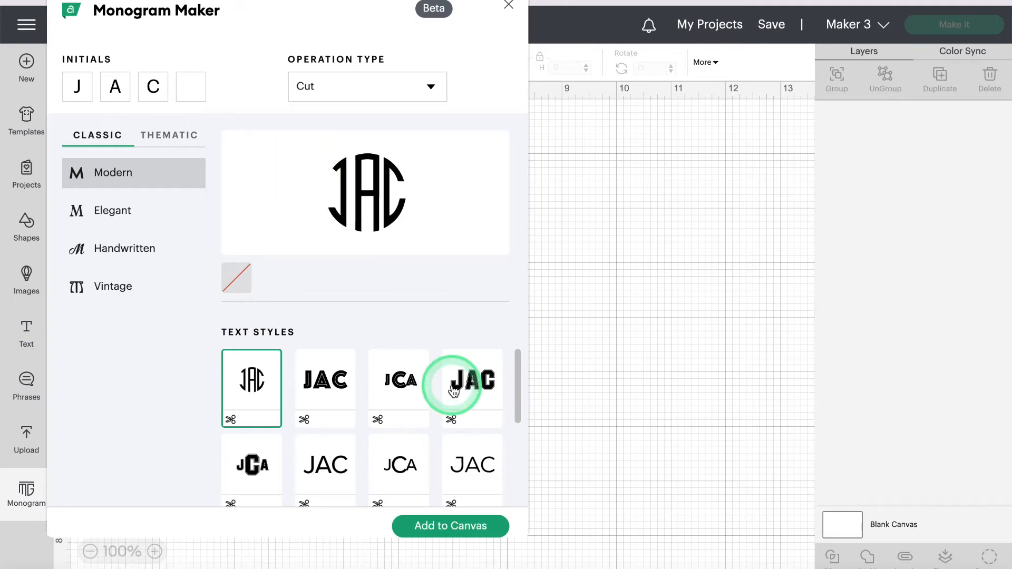
pyautogui.scroll(-3, 453, 391)
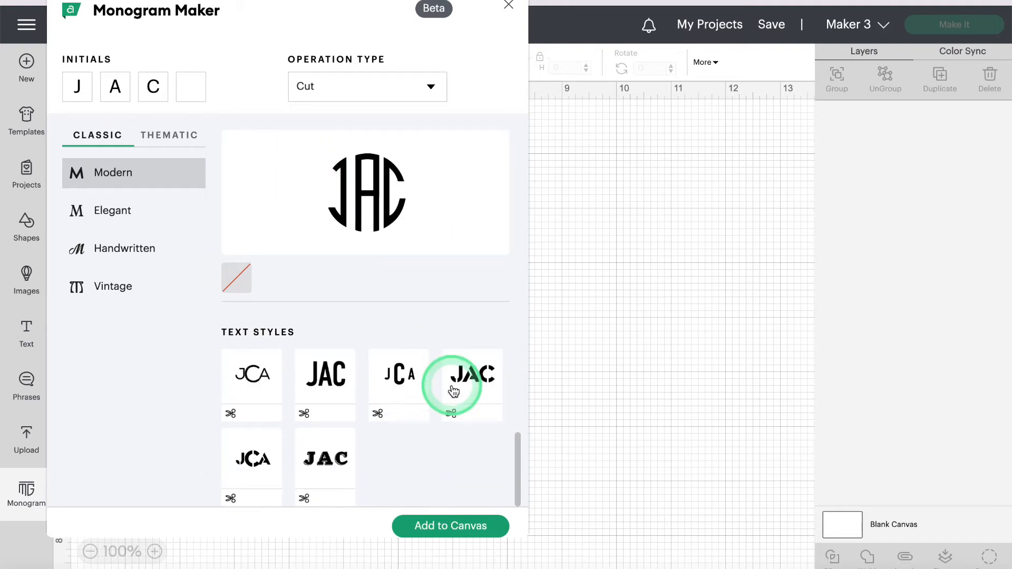
pyautogui.click(430, 83)
pyautogui.click(336, 192)
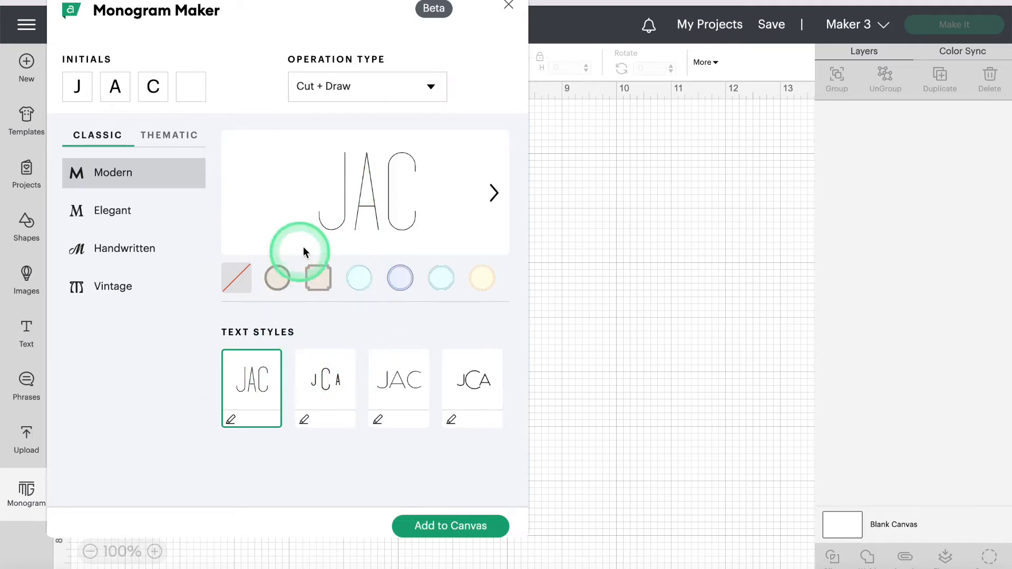
pyautogui.click(287, 280)
pyautogui.click(235, 278)
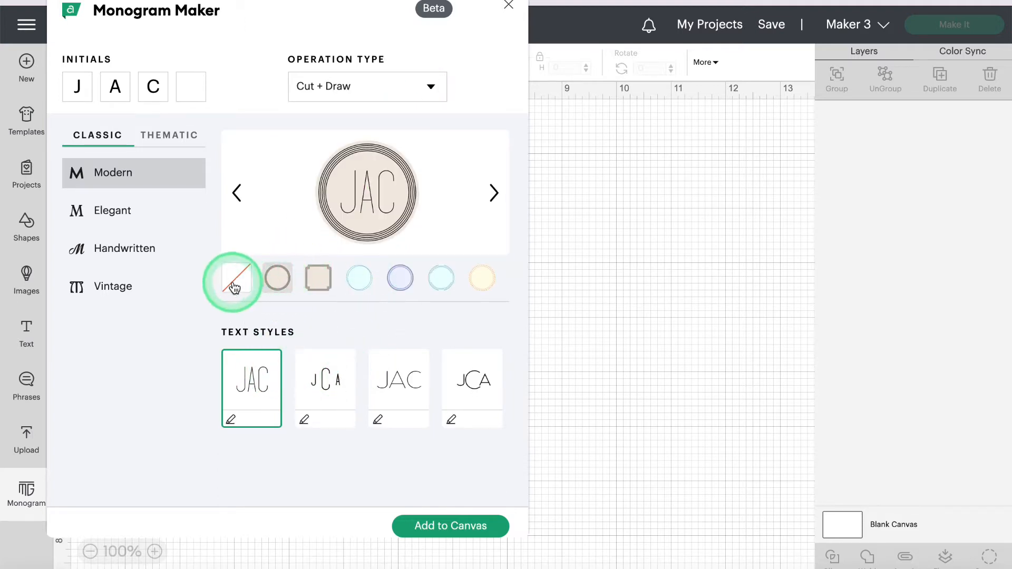
pyautogui.click(366, 87)
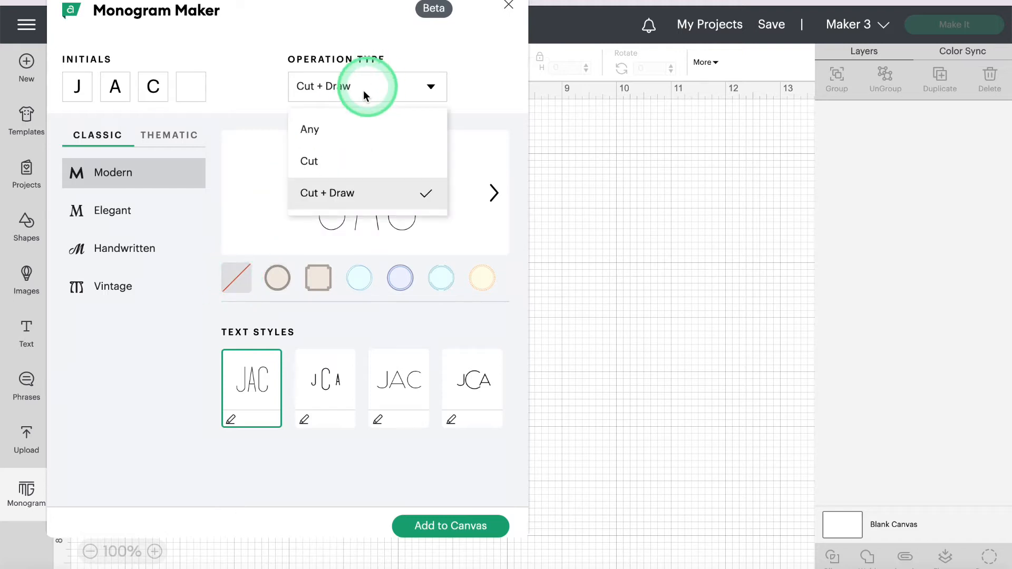
pyautogui.click(333, 134)
pyautogui.scroll(-3, 470, 469)
pyautogui.scroll(3, 391, 383)
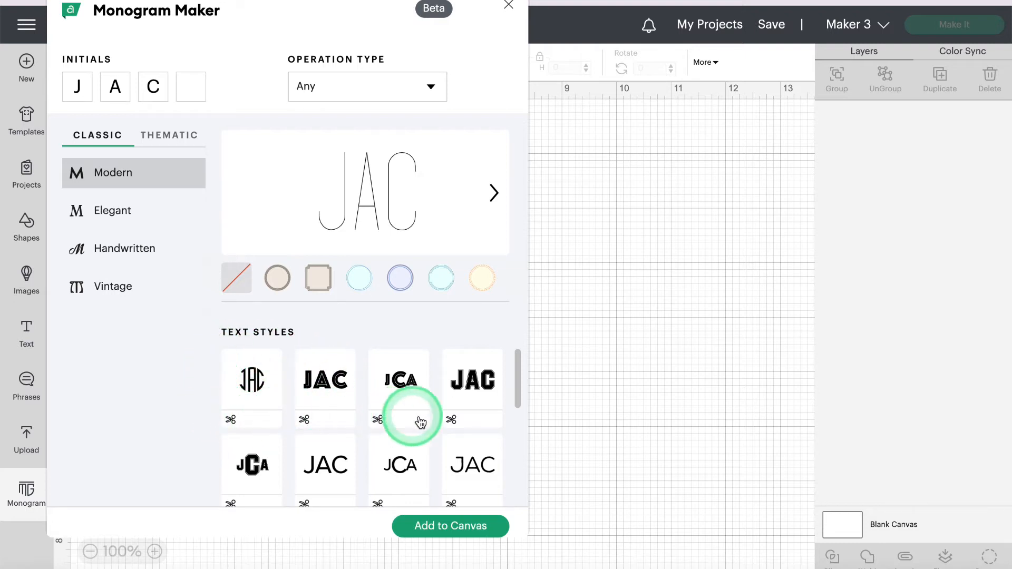
pyautogui.scroll(-1, 280, 430)
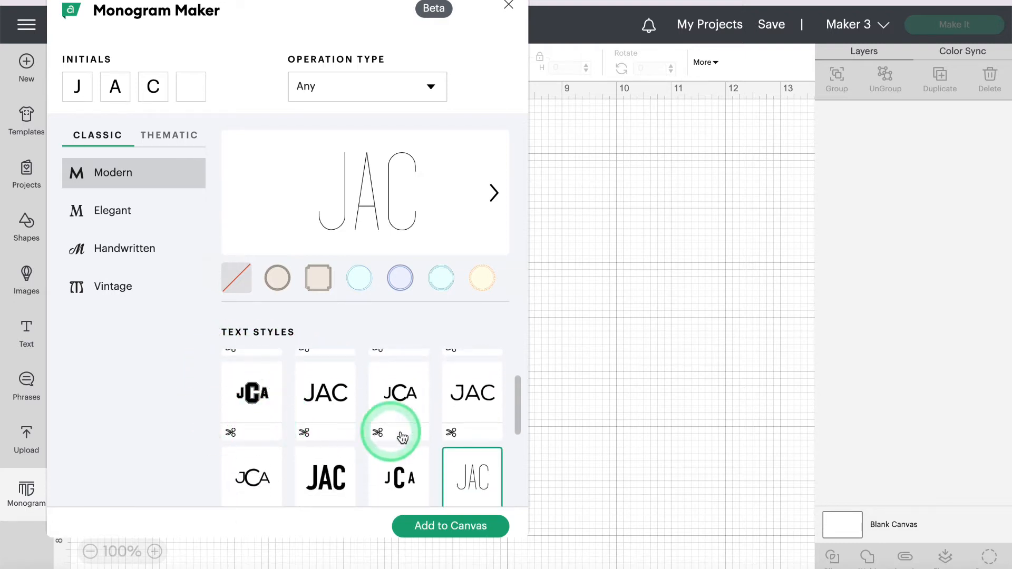
pyautogui.scroll(-2, 385, 427)
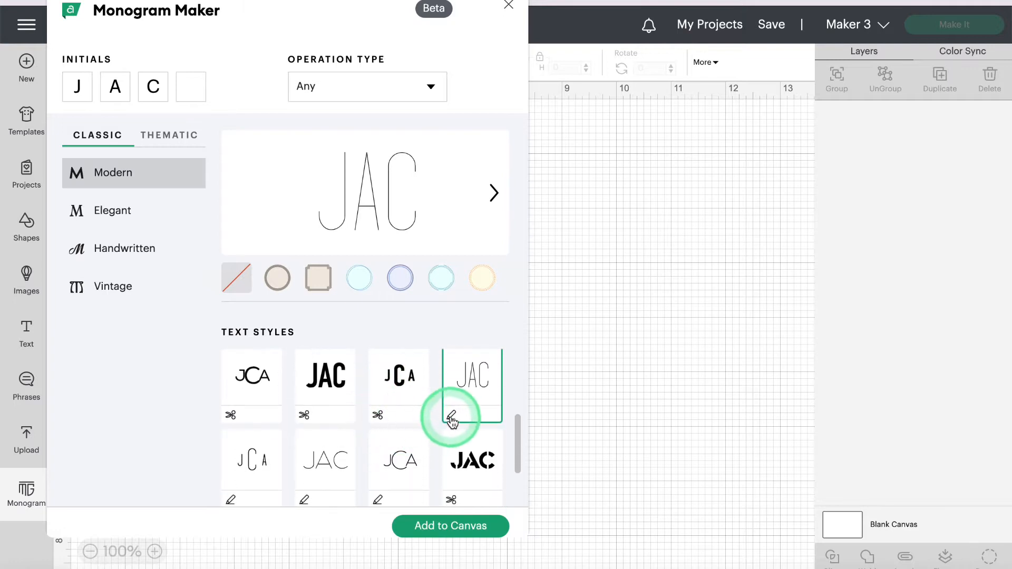
pyautogui.scroll(-1, 452, 418)
pyautogui.scroll(-1, 391, 455)
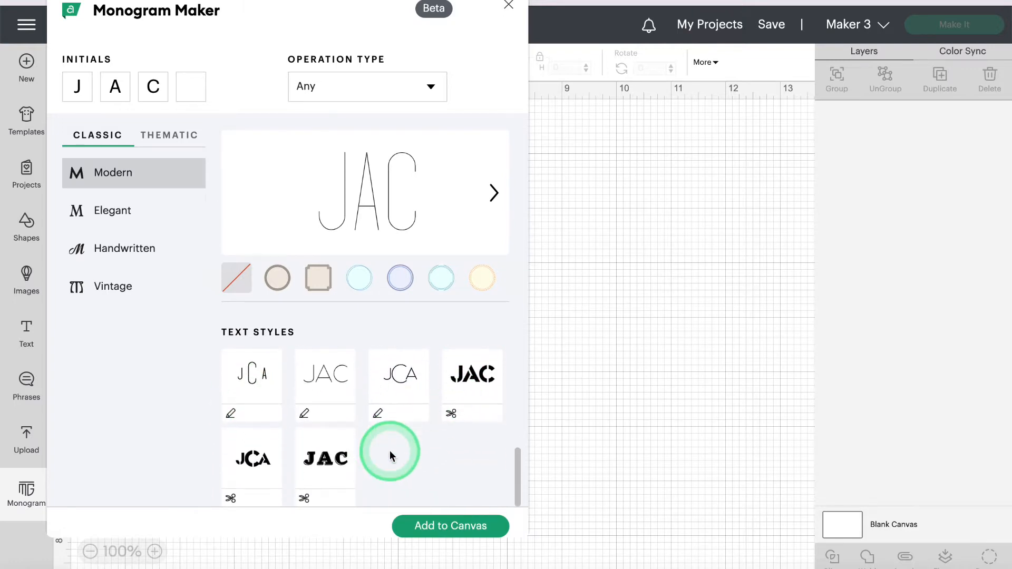
pyautogui.scroll(2, 390, 453)
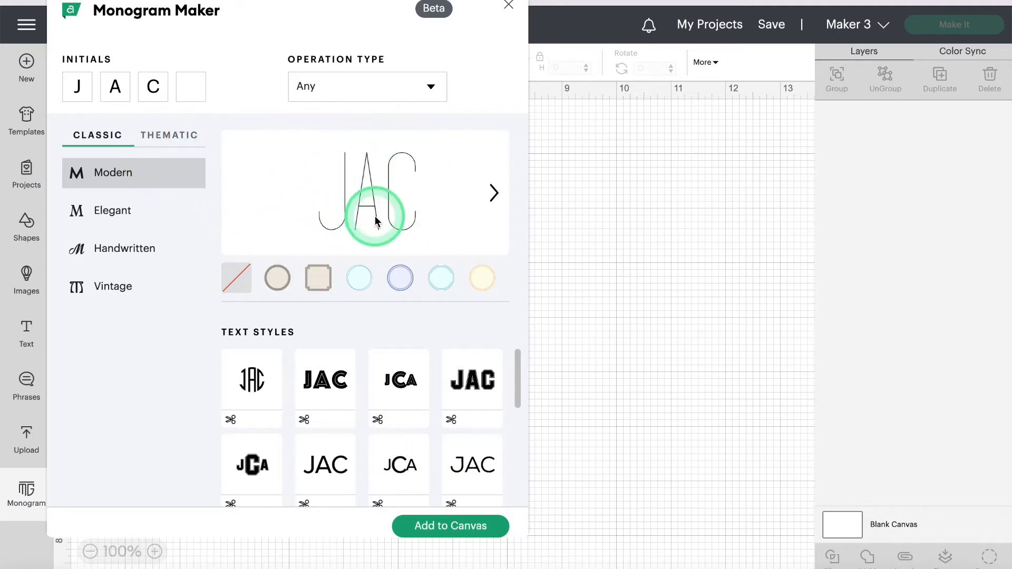
pyautogui.scroll(-5, 366, 411)
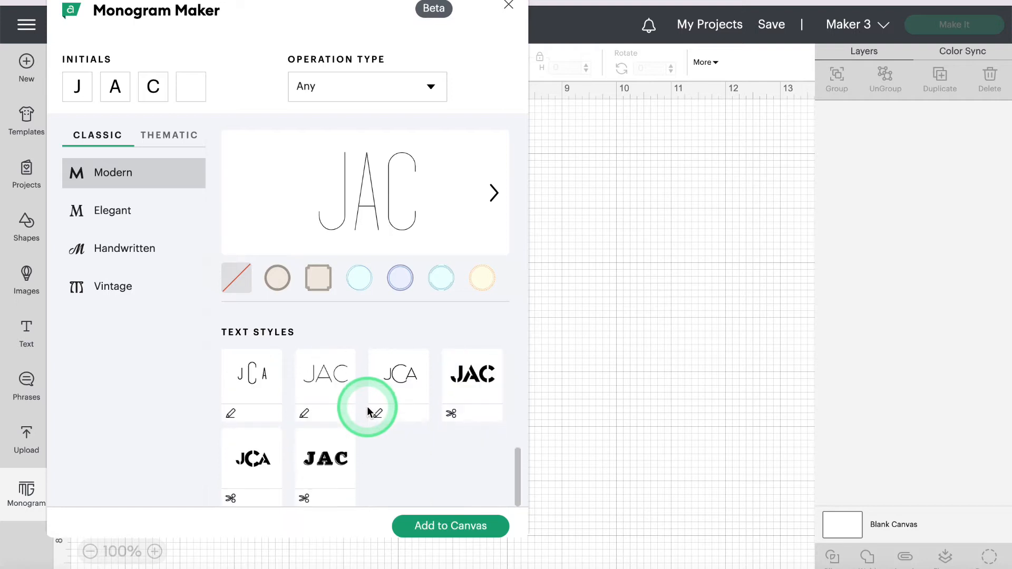
pyautogui.scroll(5, 366, 412)
pyautogui.click(256, 387)
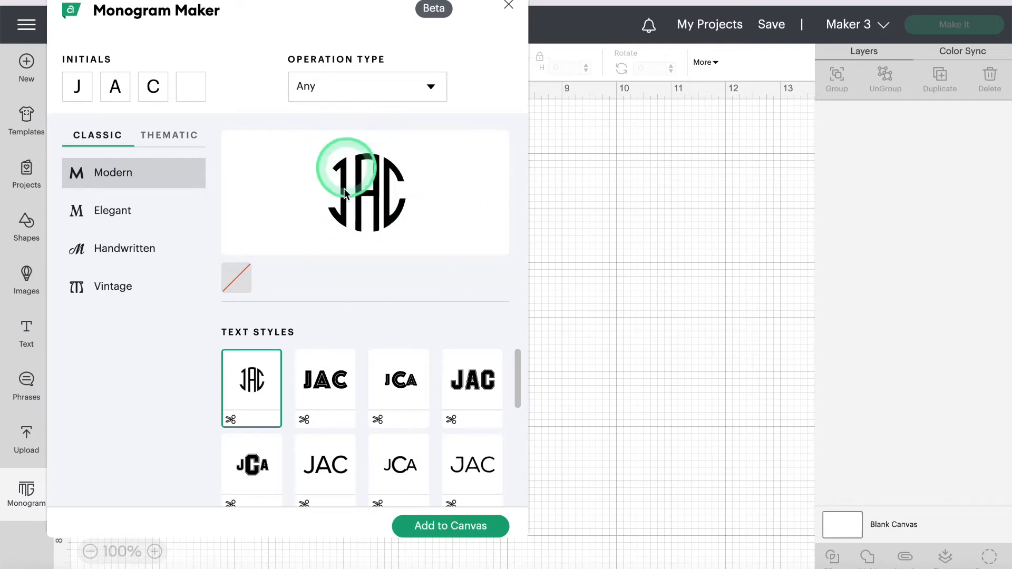
# Step: Apply the outlined block-letter JAC style and compare circle, square and diamond frames
pyautogui.click(325, 382)
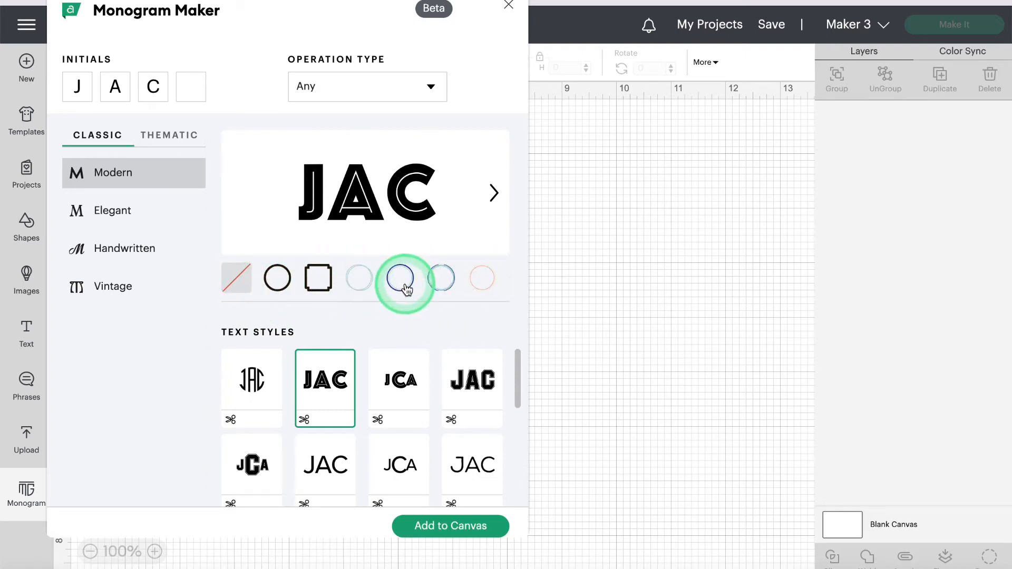
pyautogui.click(277, 279)
pyautogui.click(319, 278)
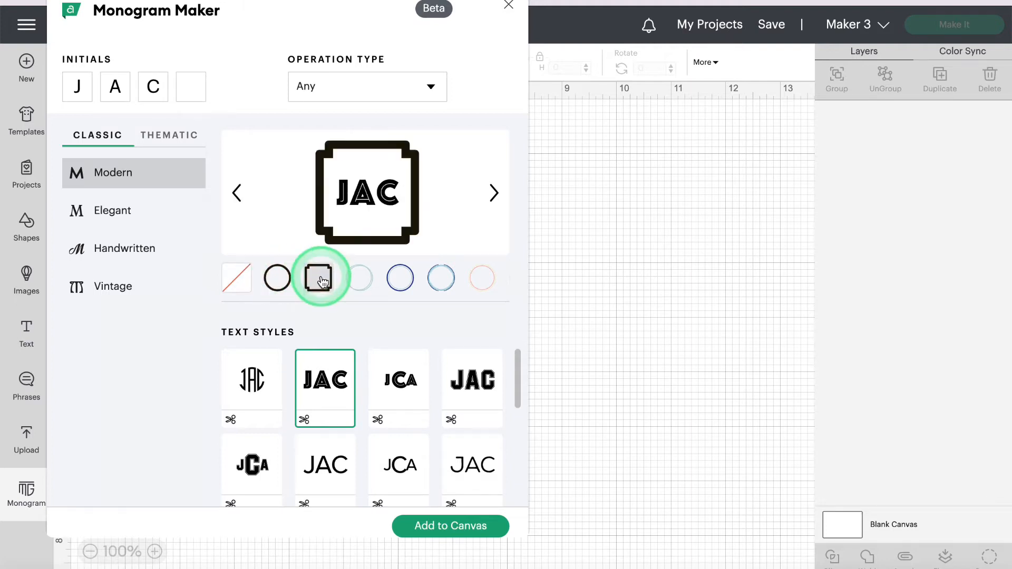
pyautogui.click(358, 280)
pyautogui.click(399, 279)
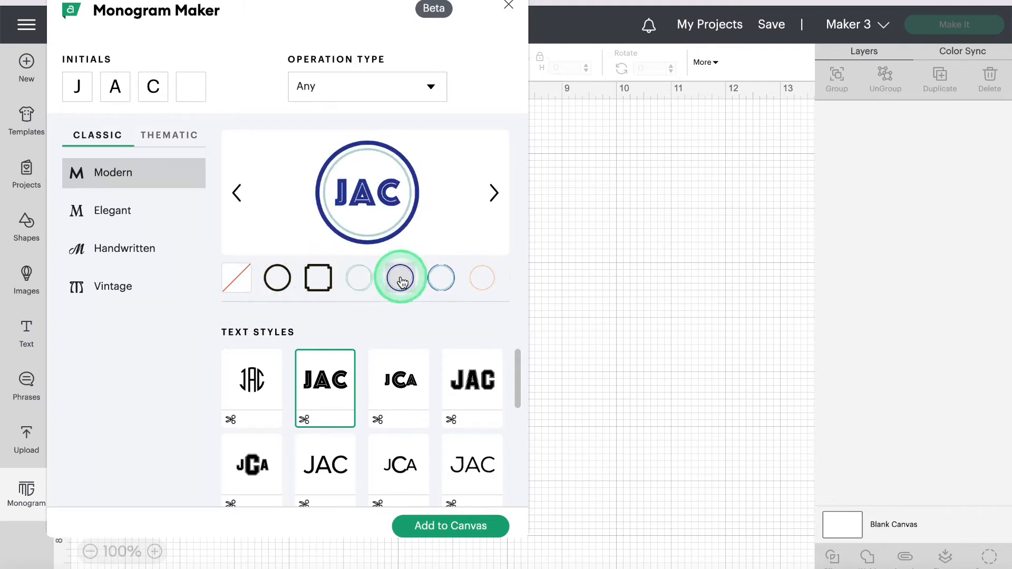
pyautogui.click(443, 279)
pyautogui.click(425, 277)
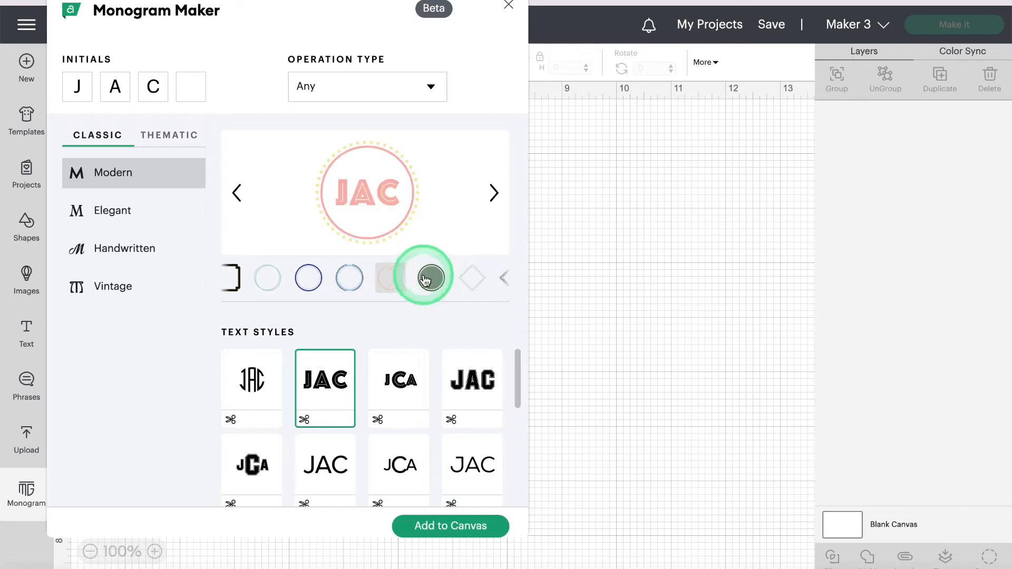
pyautogui.click(426, 280)
pyautogui.click(426, 280)
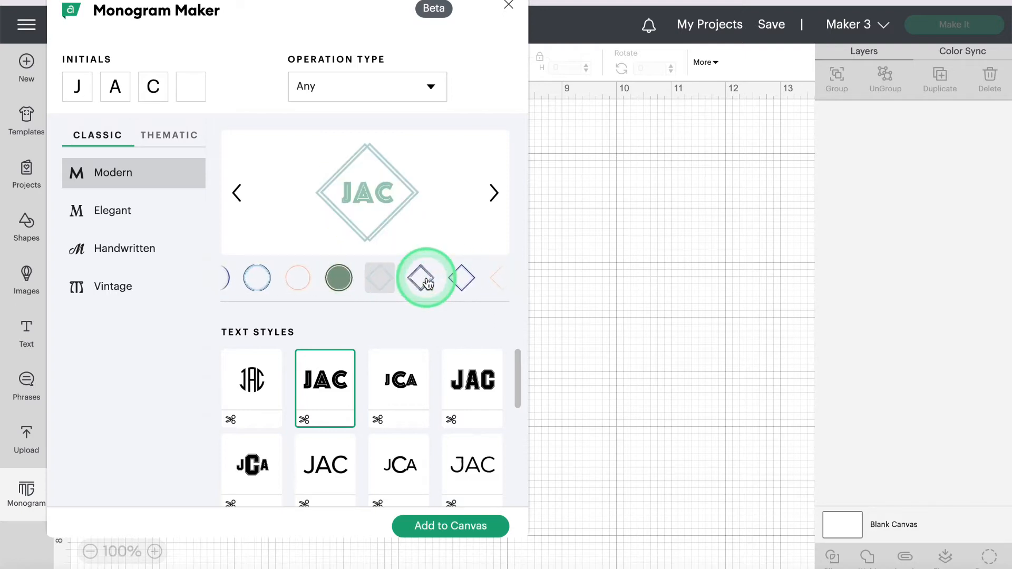
pyautogui.click(427, 283)
pyautogui.click(308, 393)
pyautogui.click(411, 282)
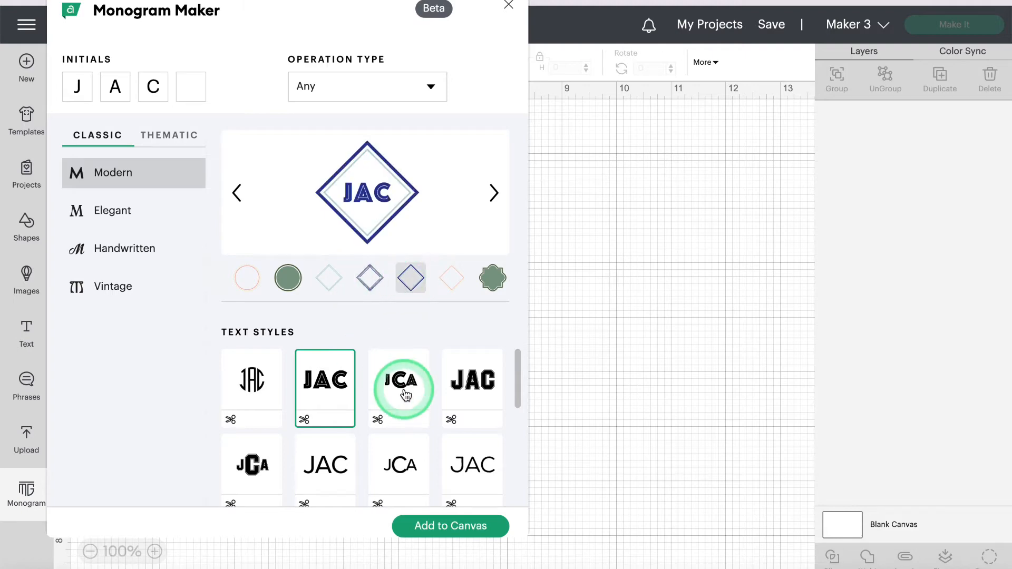
pyautogui.scroll(-3, 401, 387)
# Step: Switch to thin single-line JAC lettering and try beige, blue, yellow and diamond frames
pyautogui.click(480, 383)
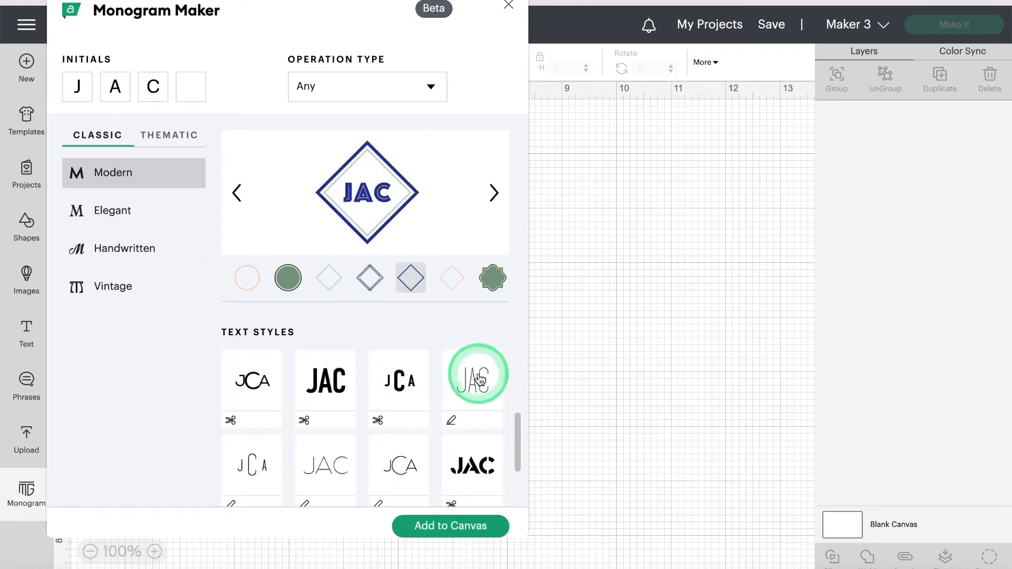
pyautogui.click(467, 378)
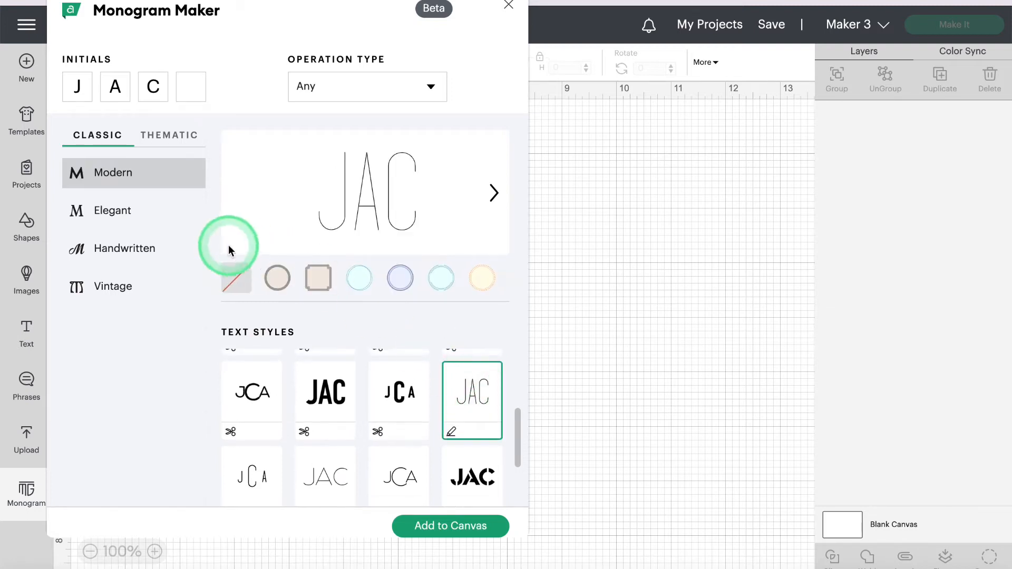
pyautogui.click(279, 279)
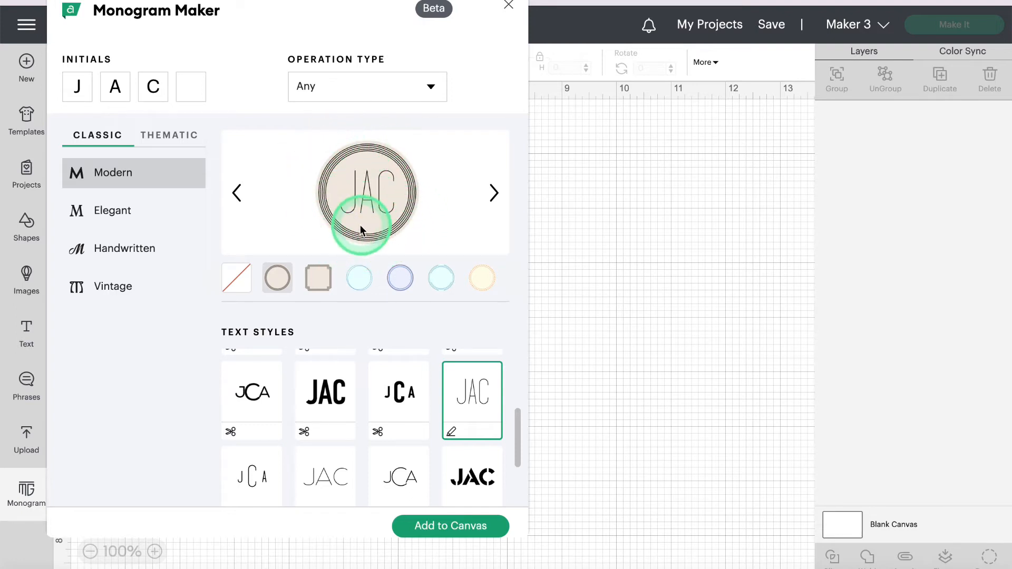
pyautogui.click(362, 278)
pyautogui.click(398, 279)
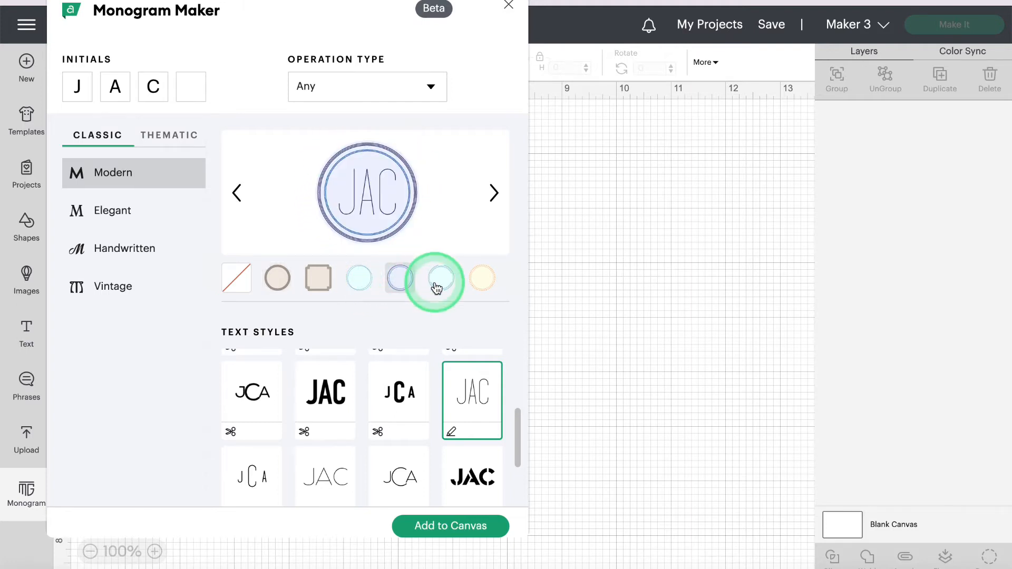
pyautogui.click(483, 283)
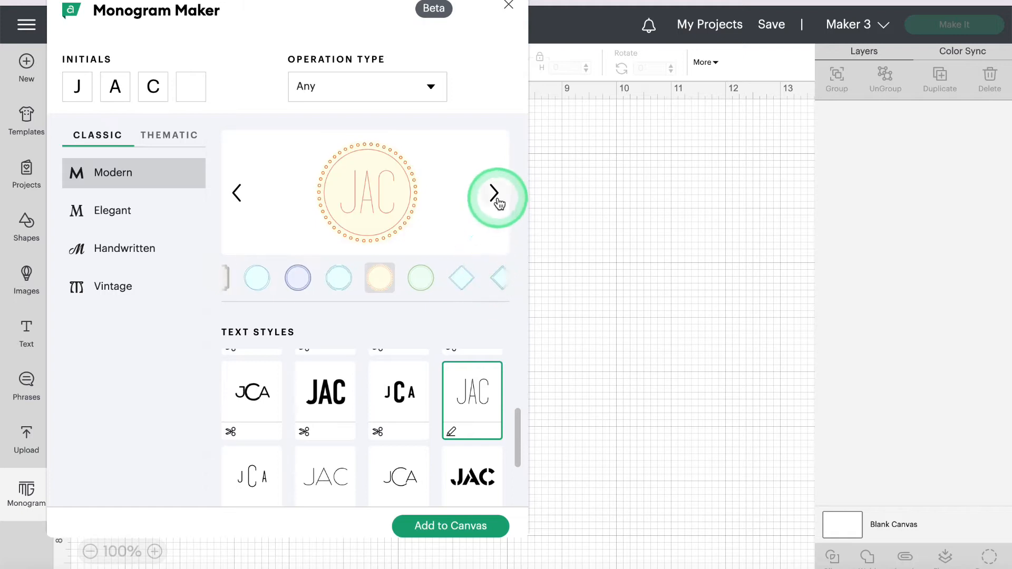
pyautogui.click(463, 276)
pyautogui.click(465, 280)
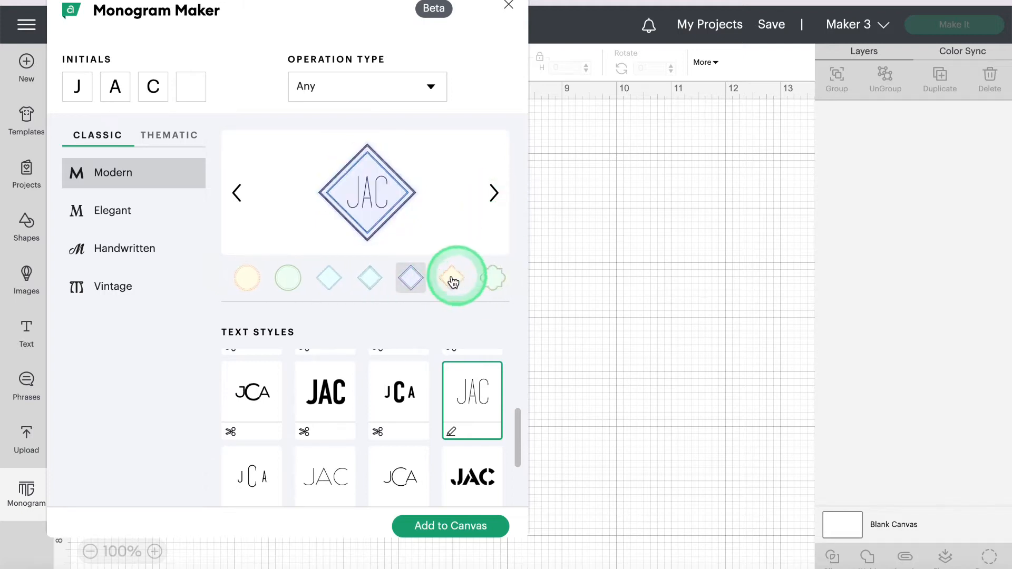
pyautogui.click(371, 282)
pyautogui.click(329, 279)
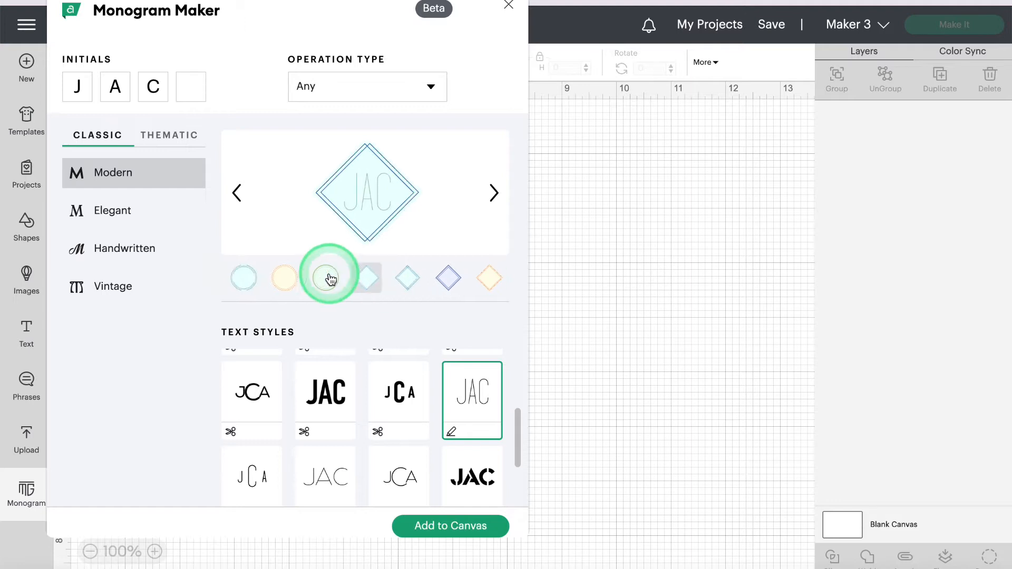
pyautogui.scroll(-3, 387, 414)
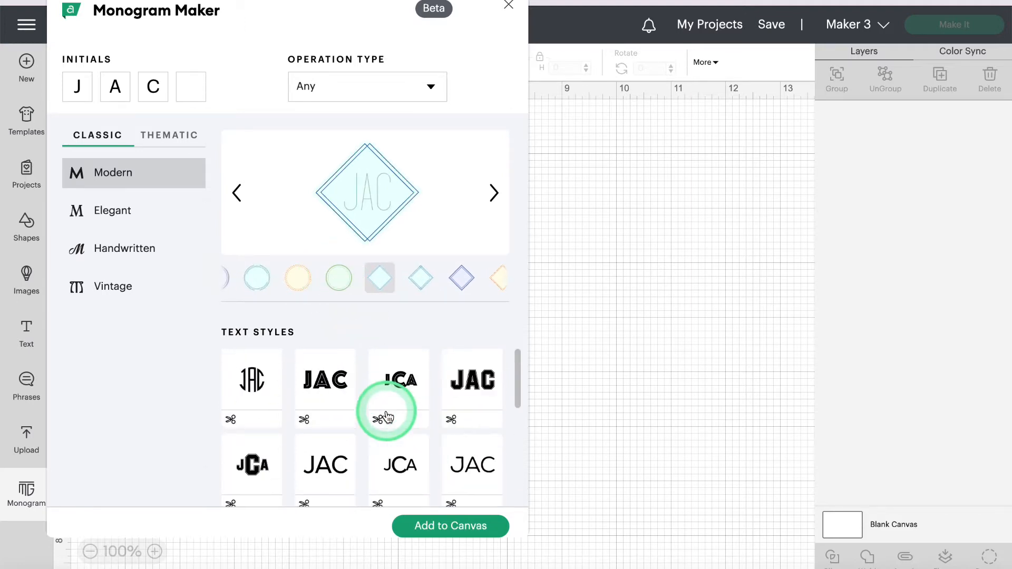
# Step: In the Elegant category, try the floral lettering and settle on bold serif JCA
pyautogui.click(120, 214)
pyautogui.click(314, 403)
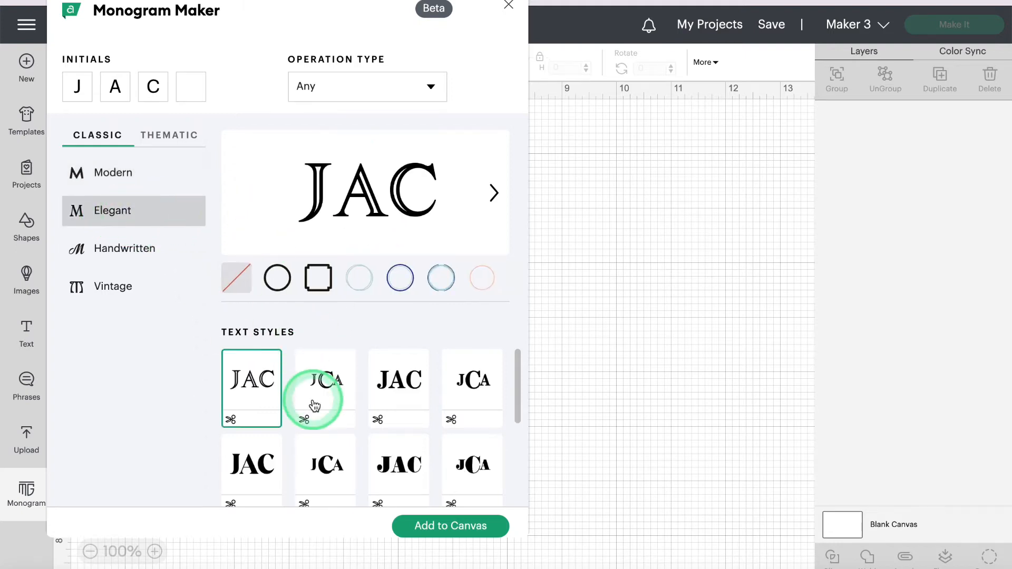
pyautogui.scroll(-1, 314, 405)
pyautogui.scroll(-5, 315, 405)
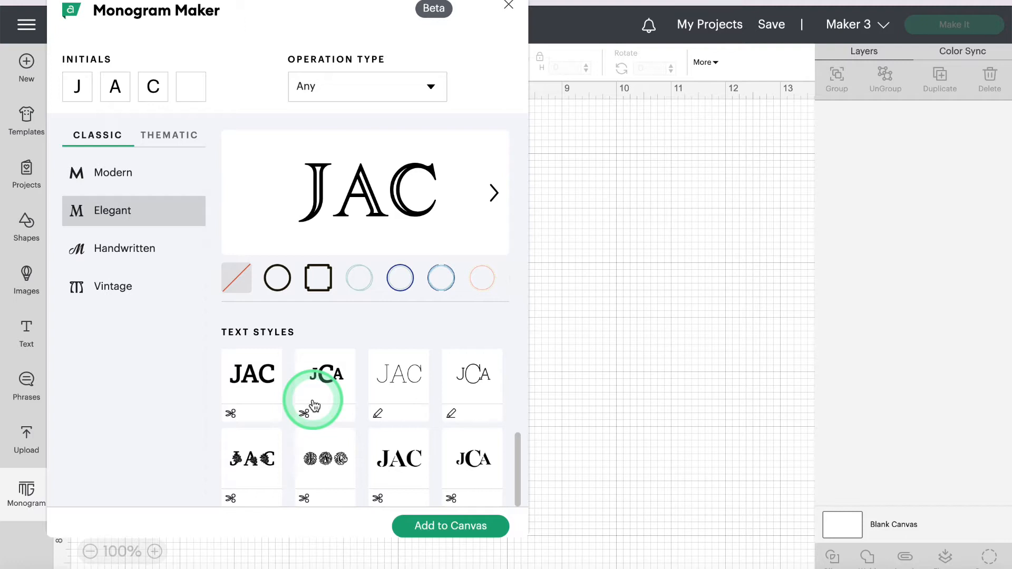
pyautogui.click(263, 458)
pyautogui.click(171, 286)
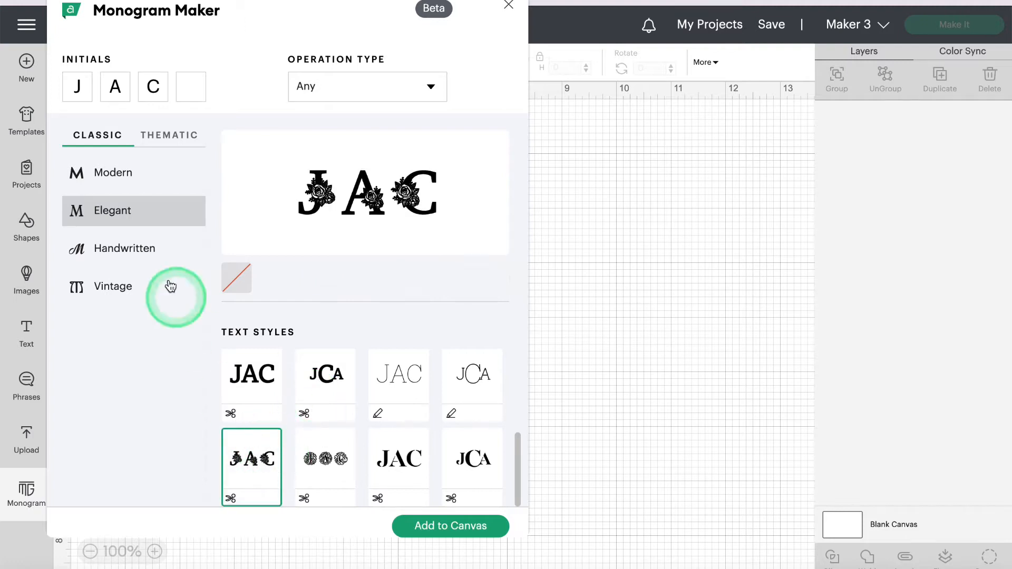
pyautogui.scroll(3, 399, 484)
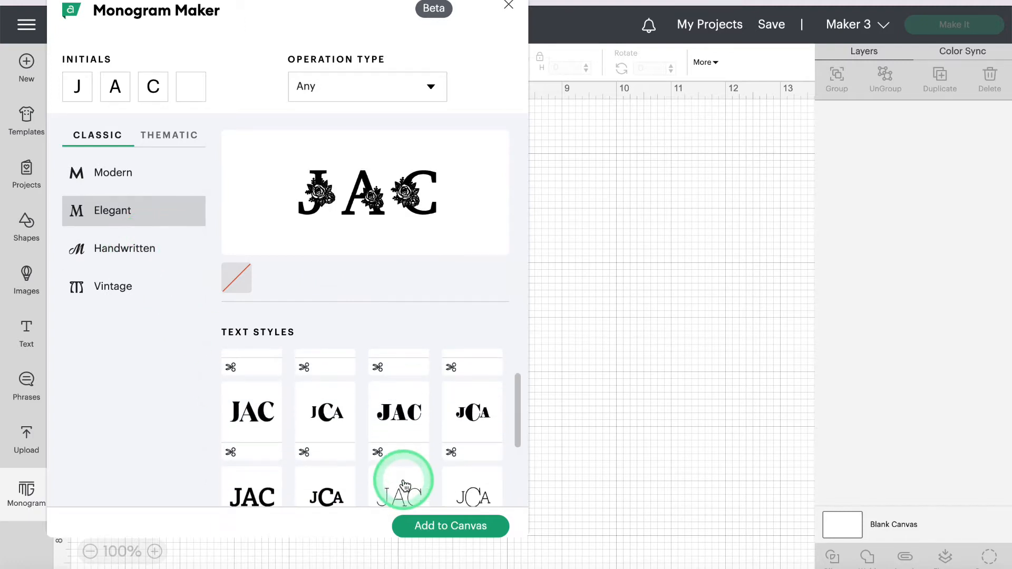
pyautogui.click(341, 426)
pyautogui.scroll(-1, 316, 426)
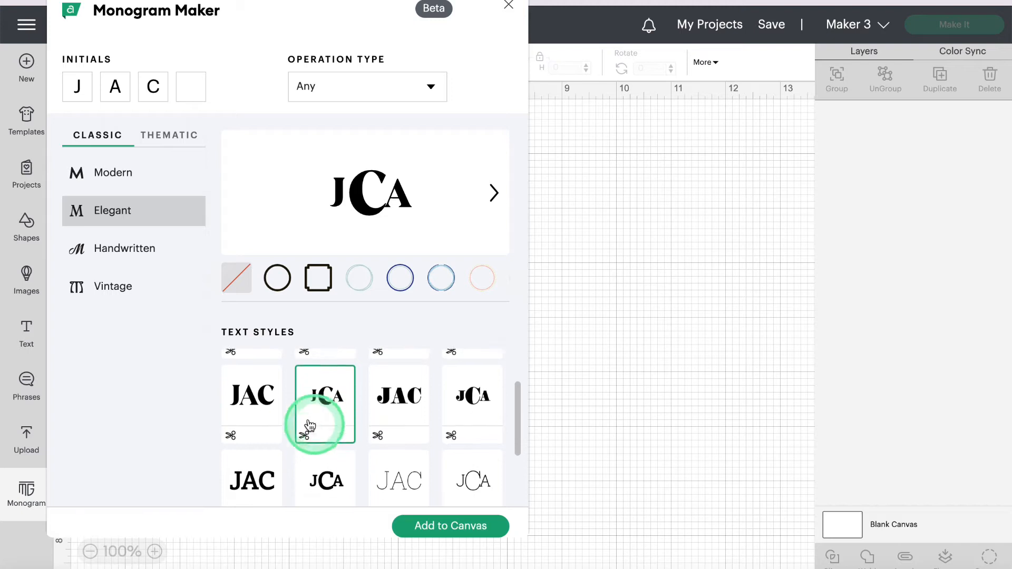
pyautogui.click(118, 247)
# Step: Compare thin, curly and flourished Handwritten scripts, ending on the flowing script JAC lettering
pyautogui.click(447, 279)
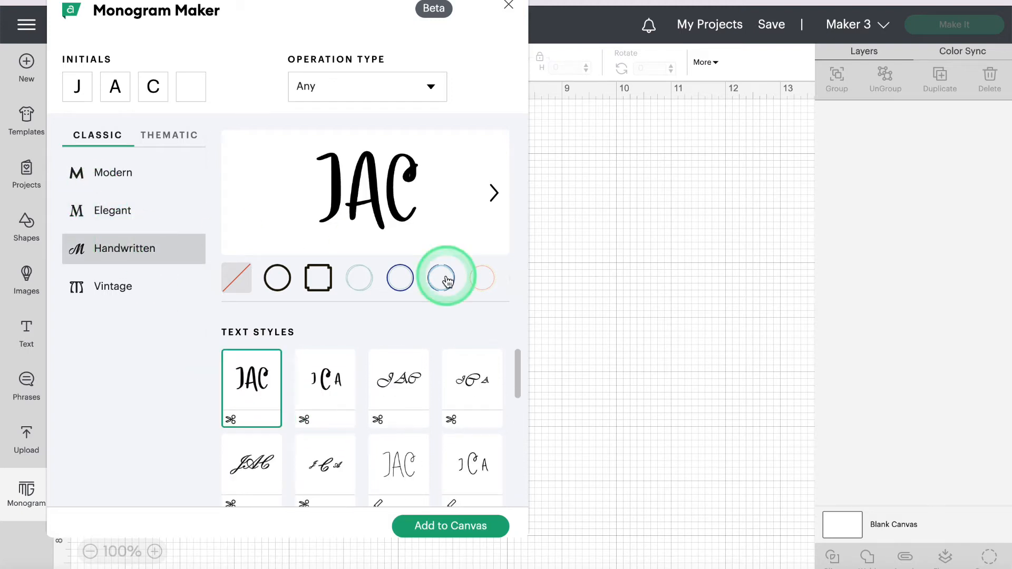
pyautogui.click(393, 455)
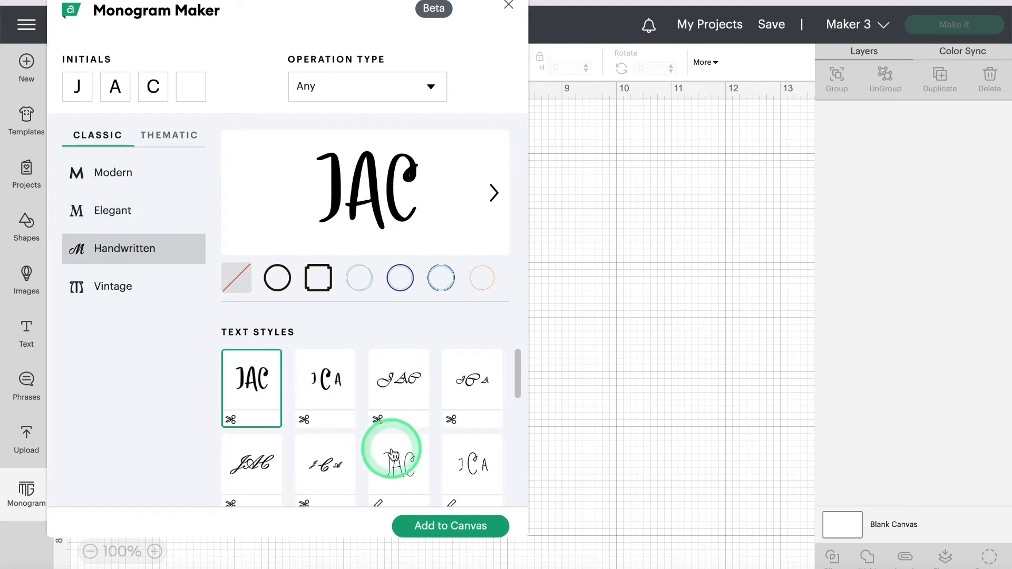
pyautogui.scroll(-3, 393, 454)
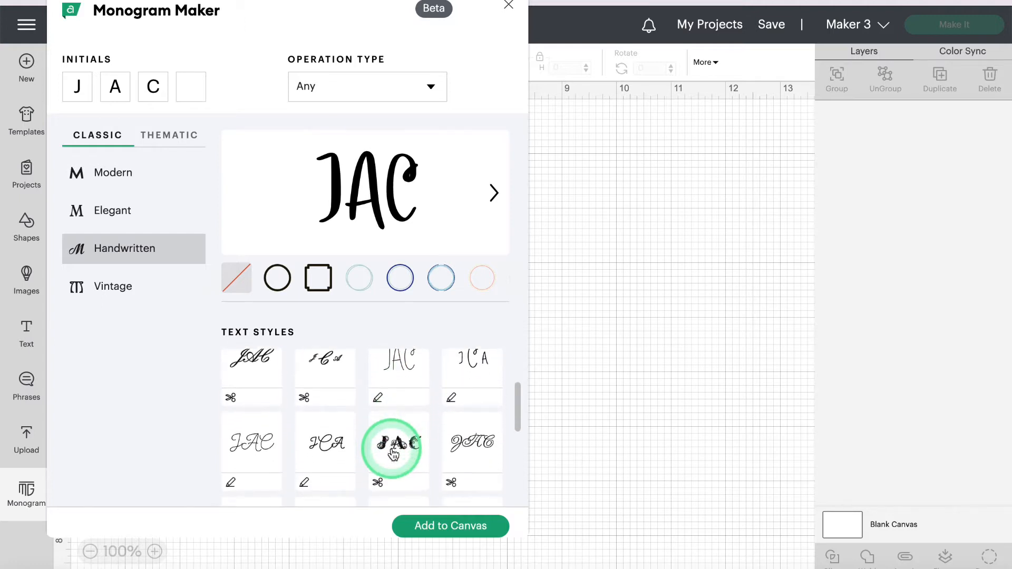
pyautogui.scroll(-1, 393, 455)
pyautogui.scroll(2, 393, 455)
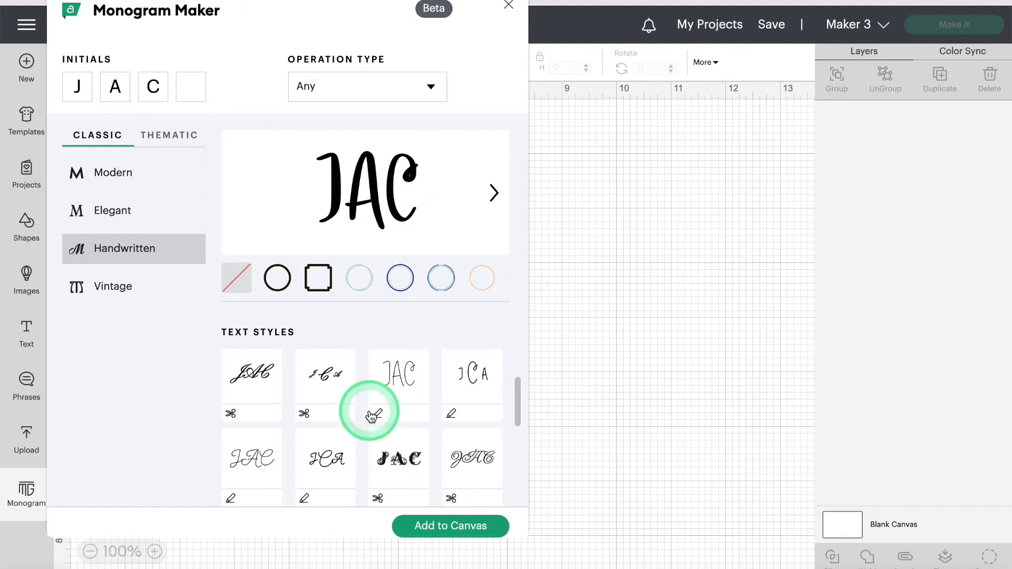
pyautogui.scroll(-3, 371, 414)
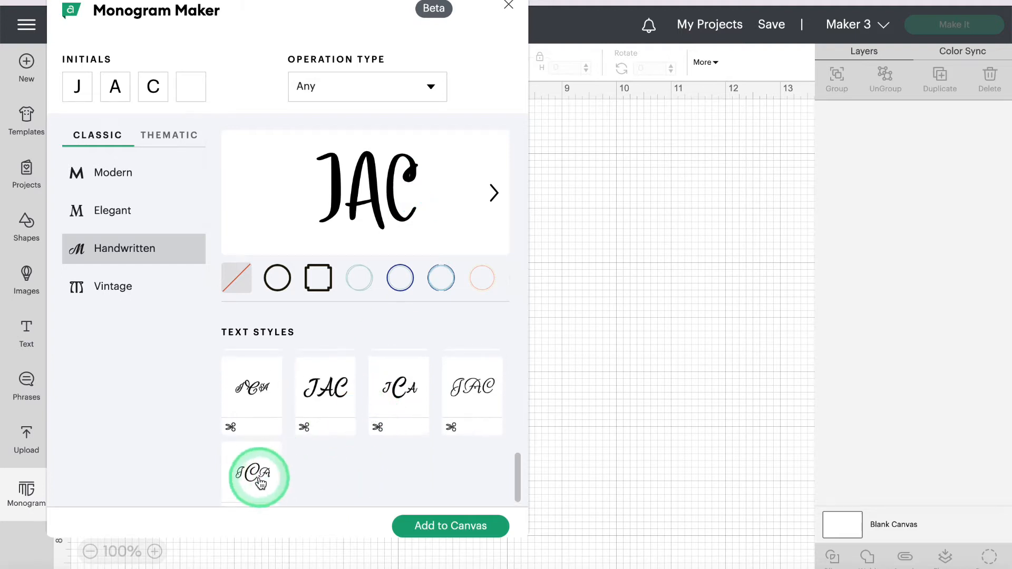
pyautogui.click(266, 459)
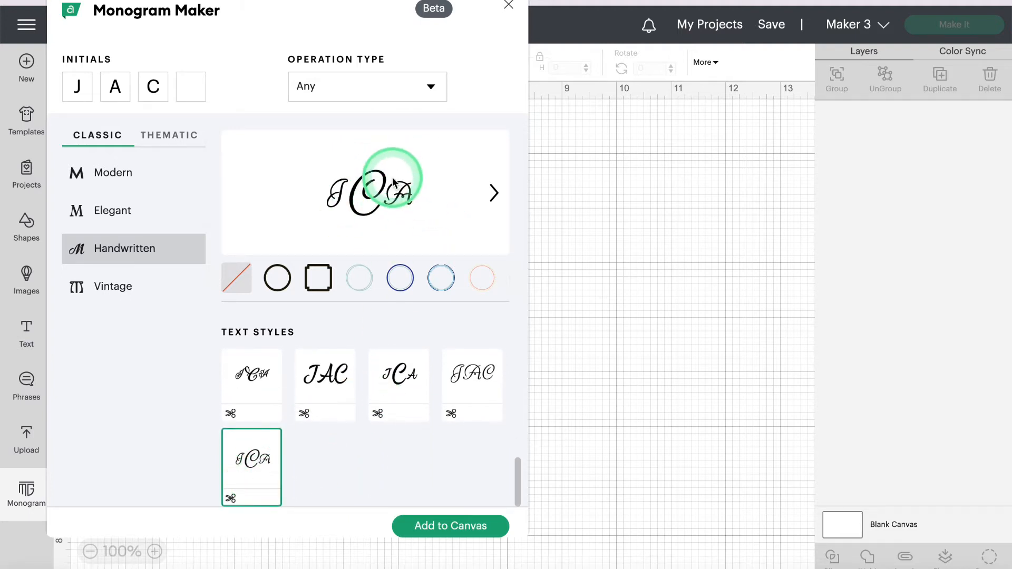
pyautogui.scroll(1, 388, 361)
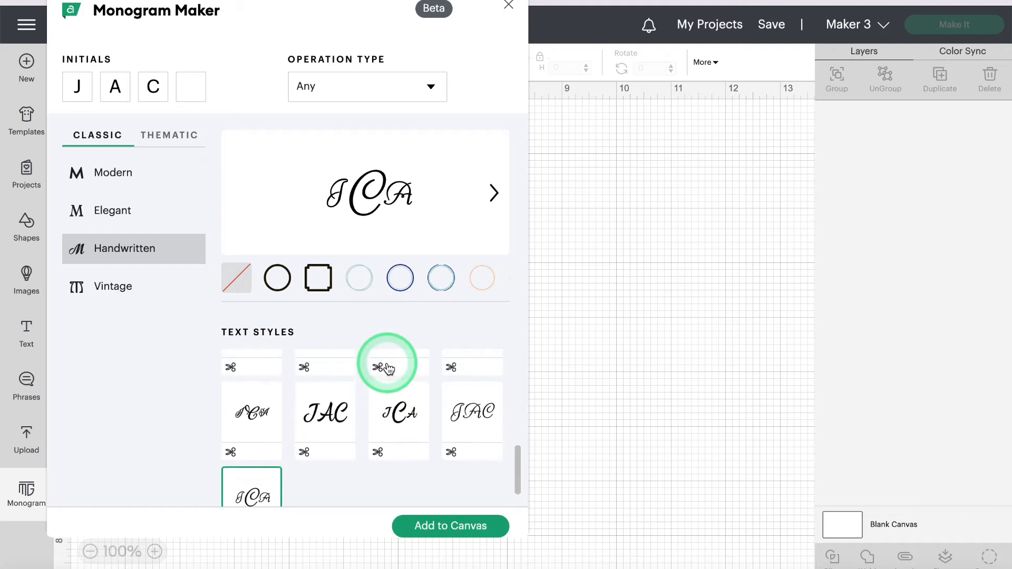
pyautogui.click(247, 414)
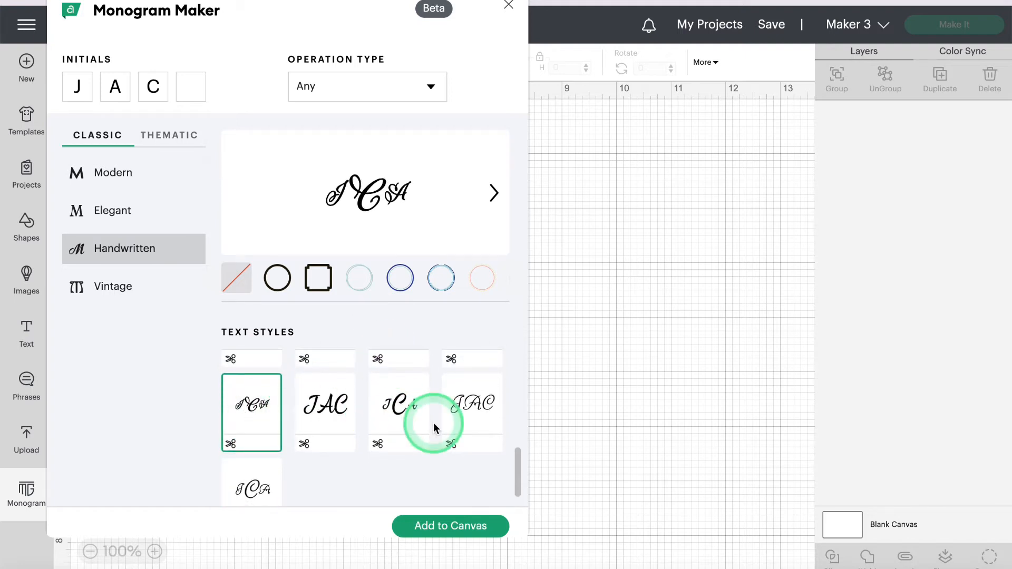
pyautogui.scroll(1, 433, 423)
pyautogui.click(474, 400)
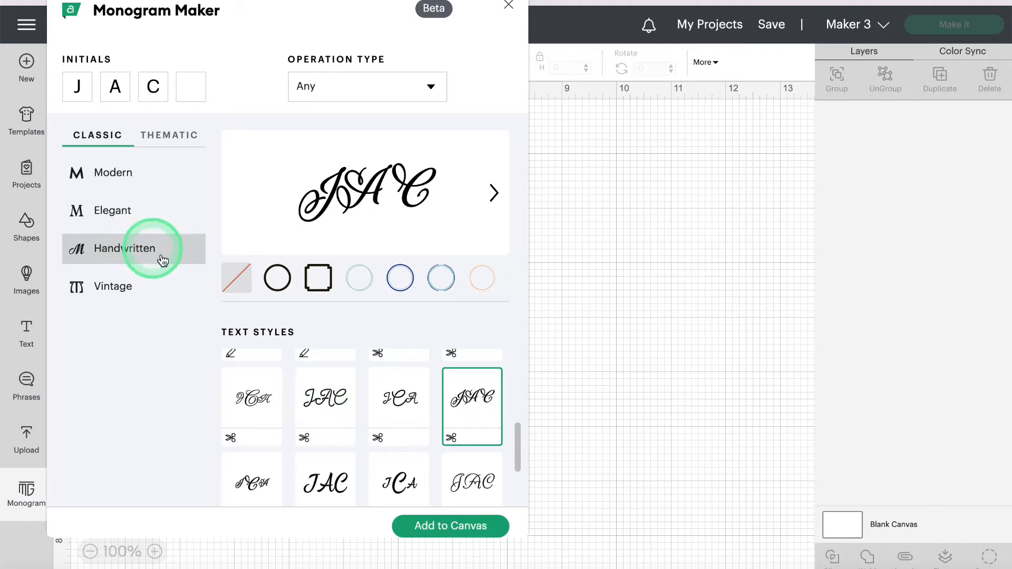
# Step: Sample the curly outlined JAC and curly JCA Vintage letterings, then return to Modern designs
pyautogui.click(117, 290)
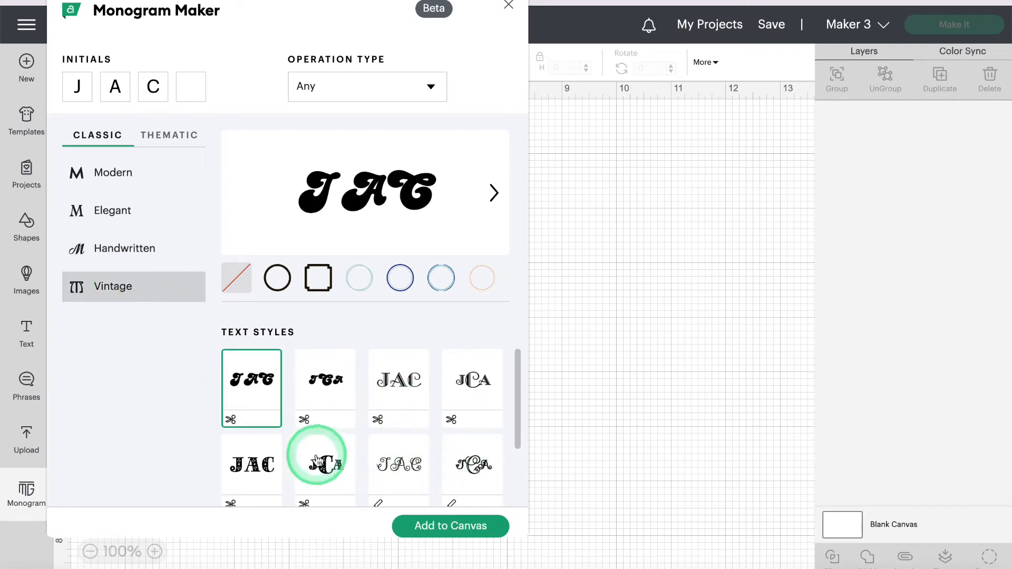
pyautogui.scroll(-2, 400, 412)
pyautogui.scroll(1, 401, 412)
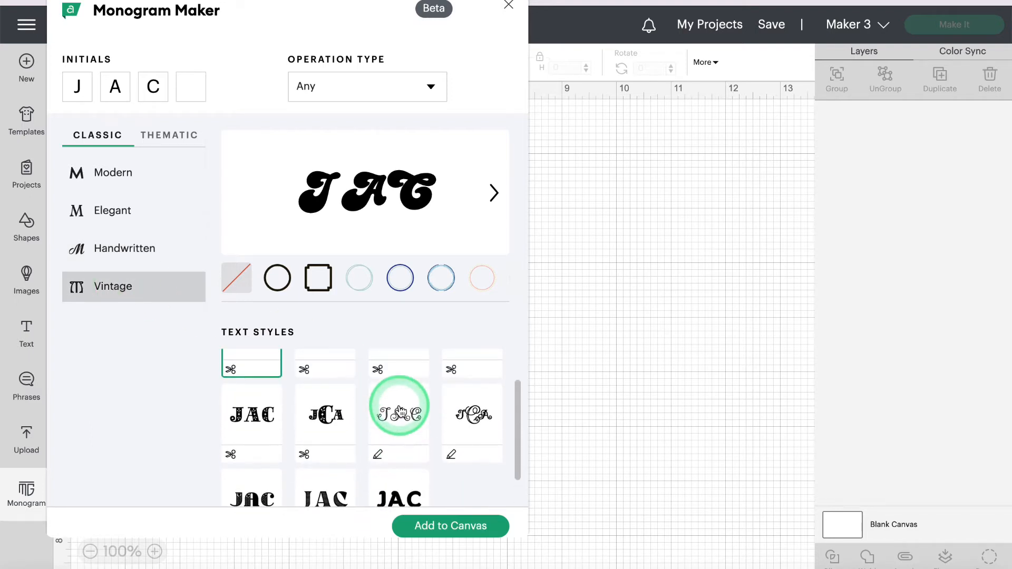
pyautogui.click(399, 411)
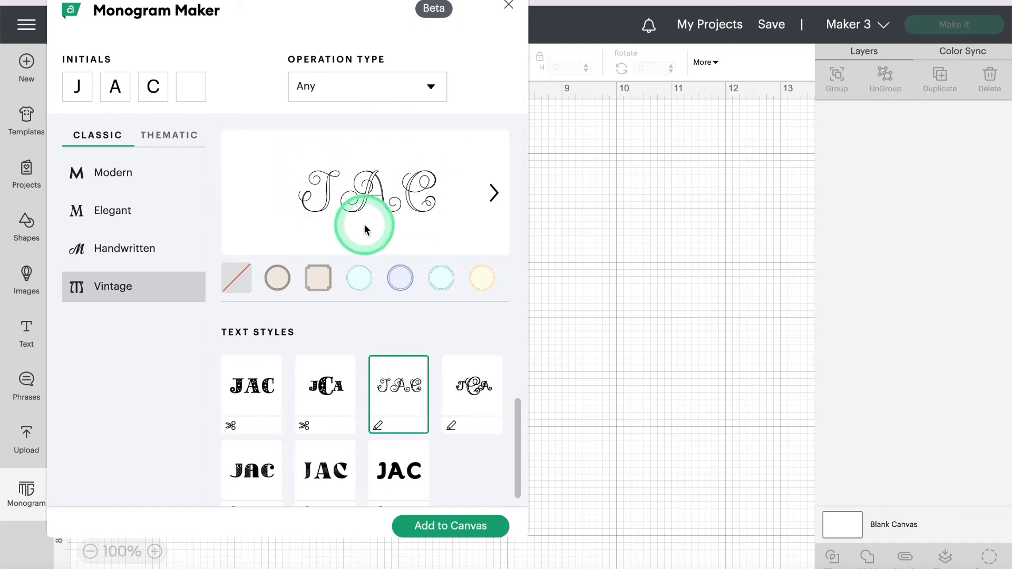
pyautogui.click(473, 388)
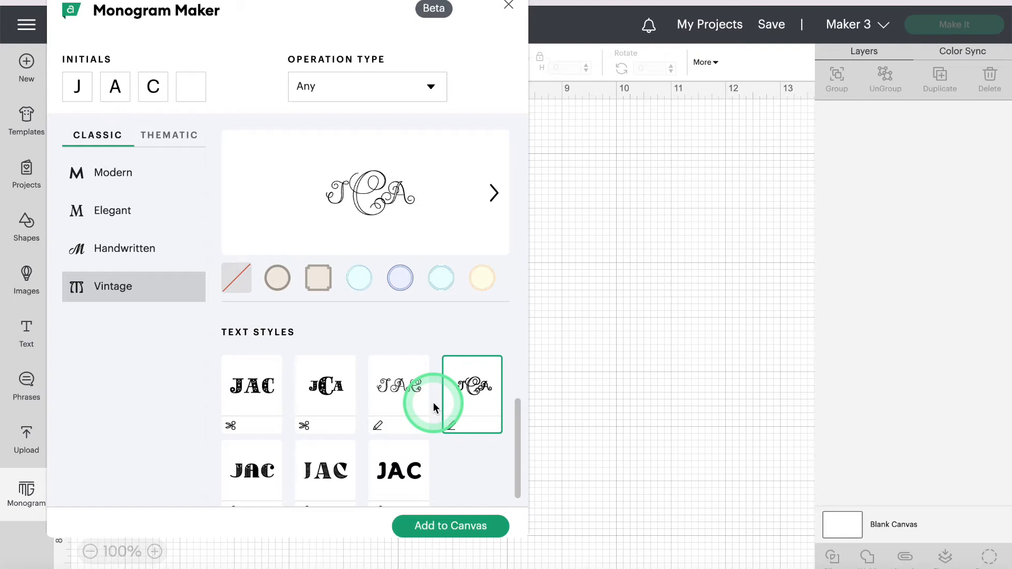
pyautogui.scroll(2, 430, 390)
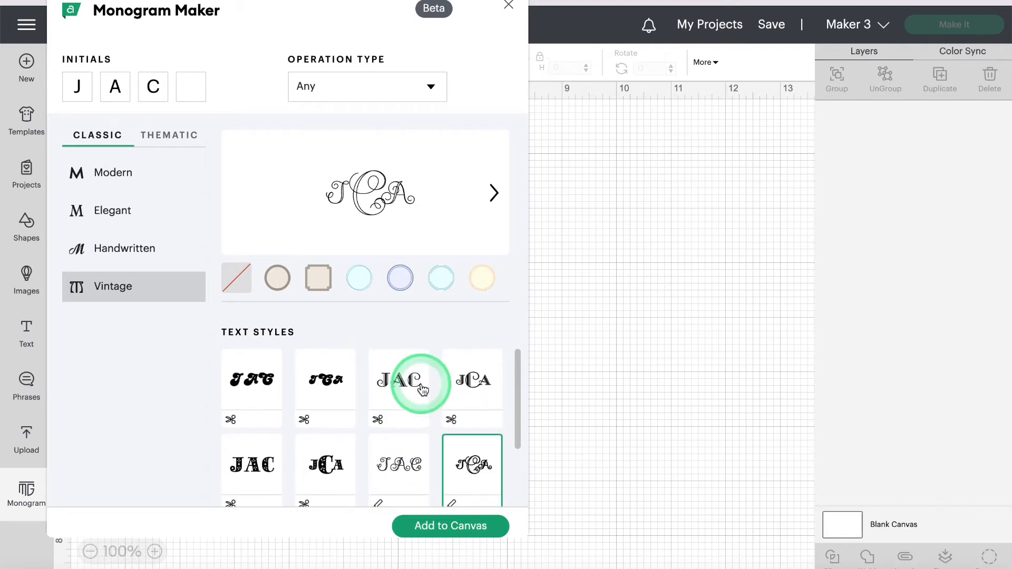
pyautogui.click(109, 174)
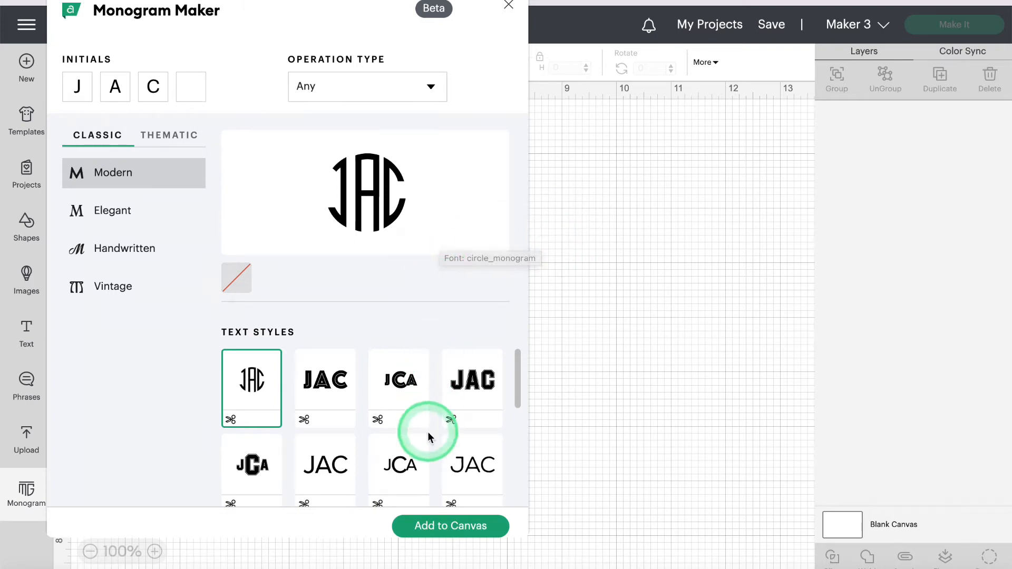
# Step: Compare the thin JCA lettering, the circle JAC monogram and the outlined JAC style
pyautogui.click(411, 463)
pyautogui.click(410, 464)
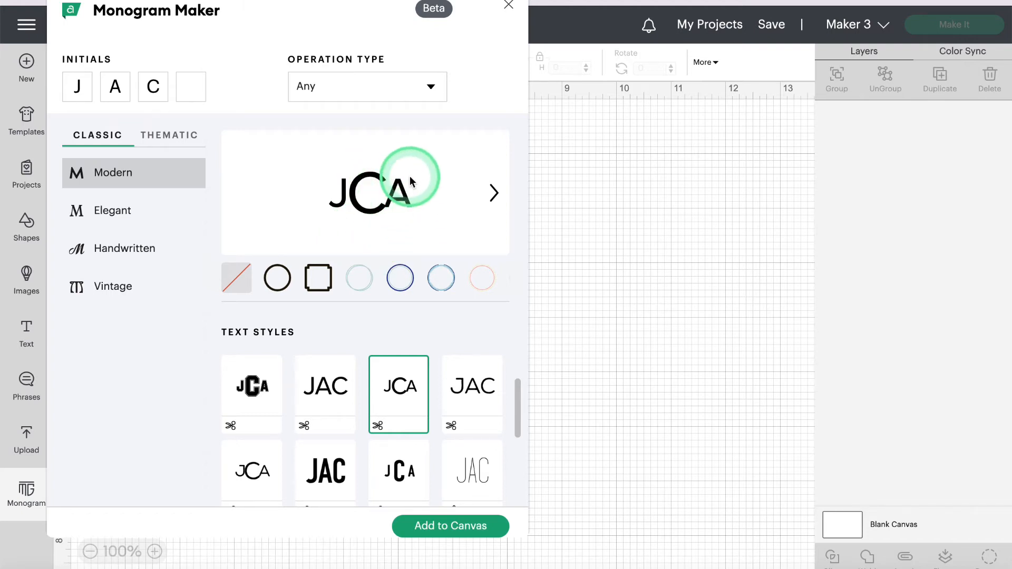
pyautogui.scroll(2, 435, 397)
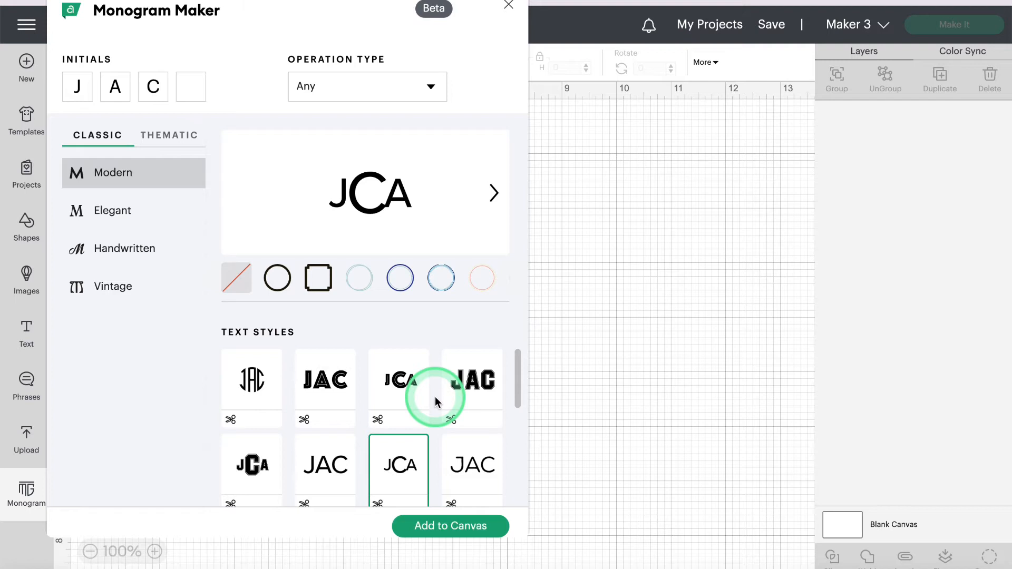
pyautogui.click(250, 381)
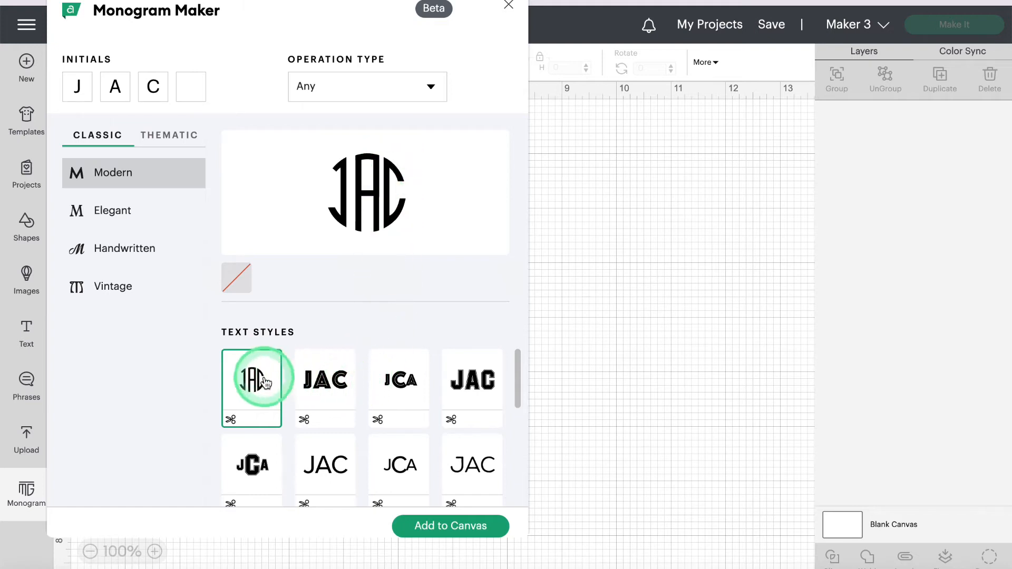
pyautogui.click(332, 388)
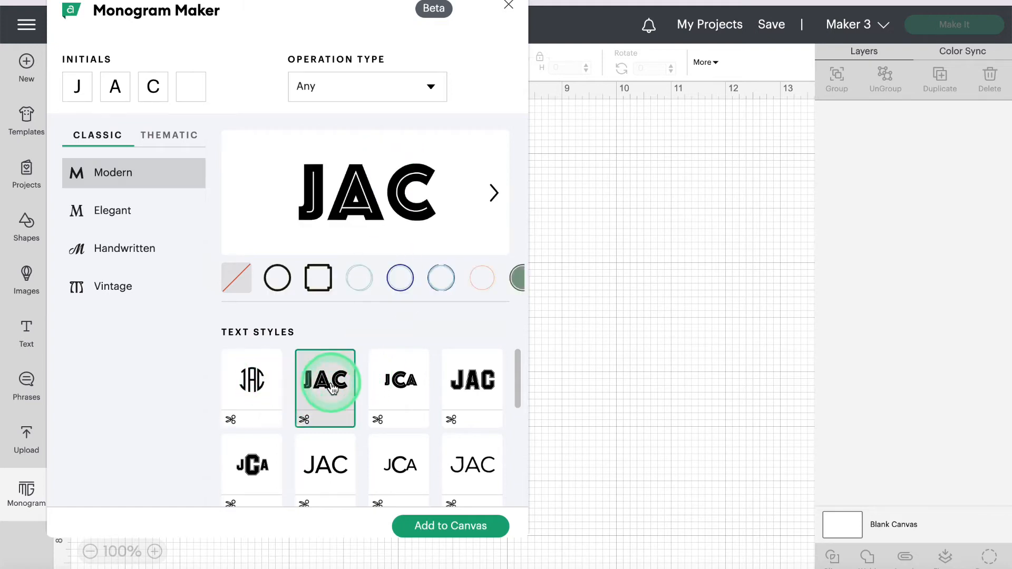
pyautogui.click(255, 382)
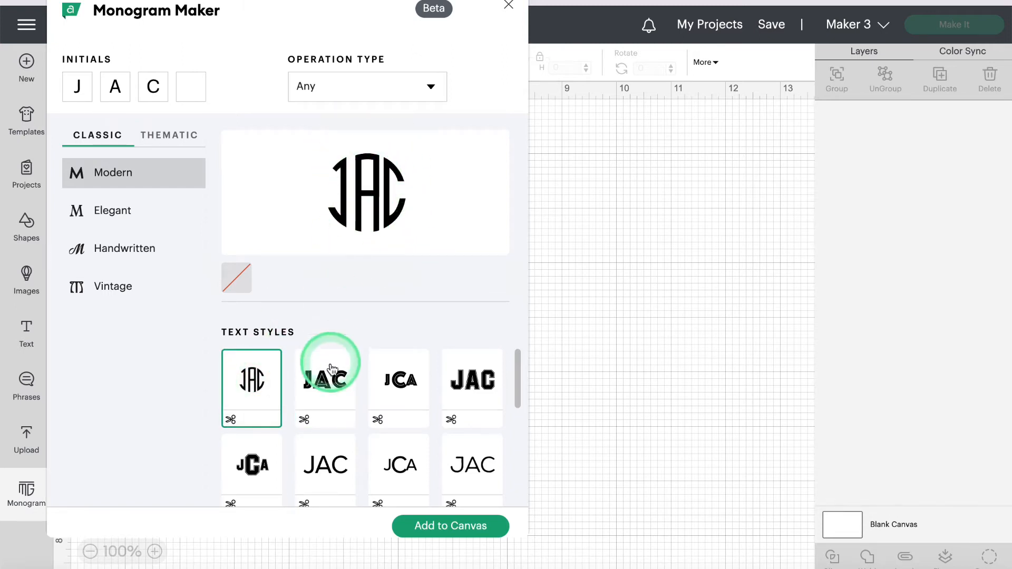
# Step: Try outlined, large-C JCA and varsity styles, ending on the varsity block JAC lettering
pyautogui.click(331, 387)
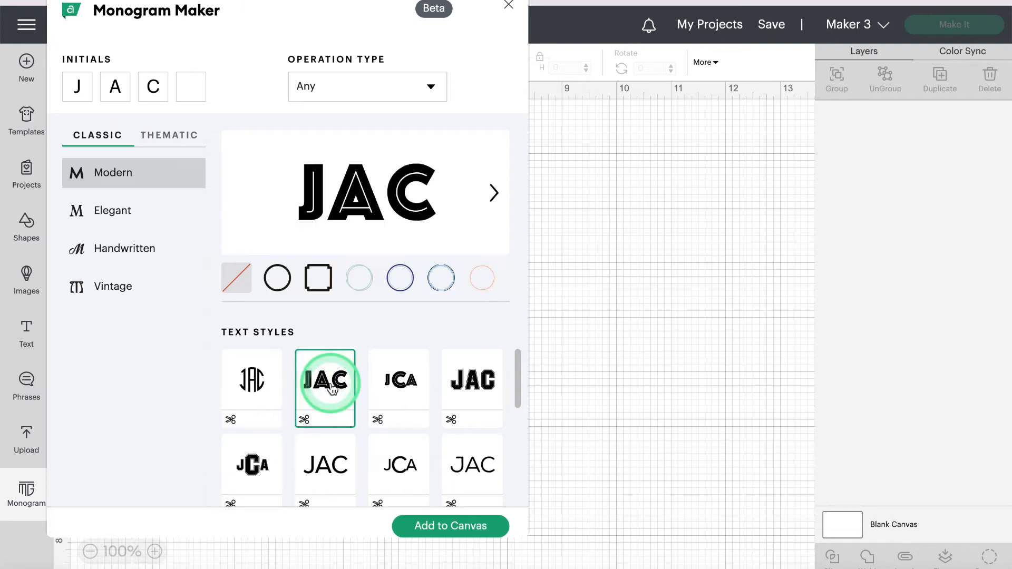
pyautogui.scroll(-3, 331, 389)
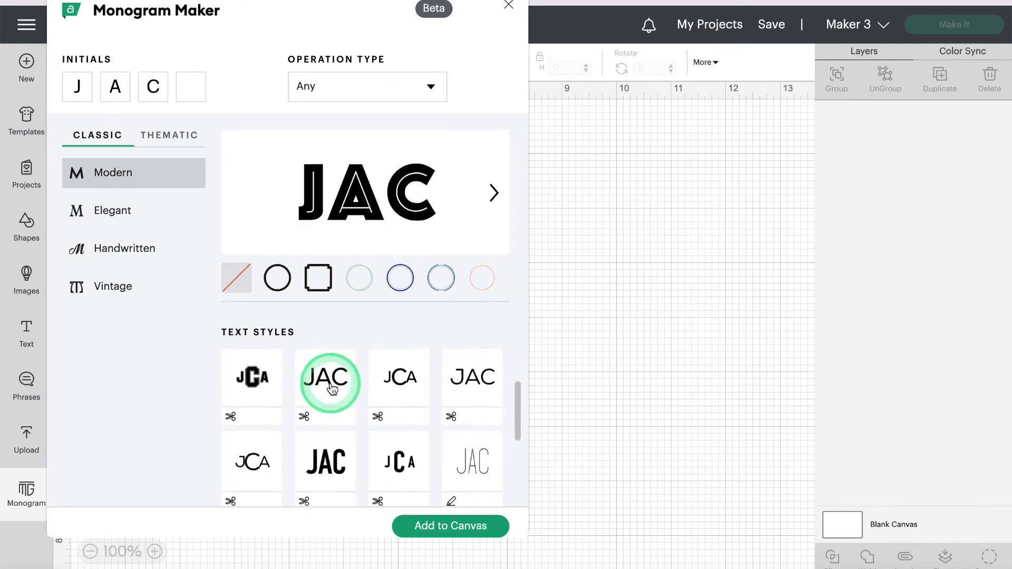
pyautogui.scroll(3, 332, 389)
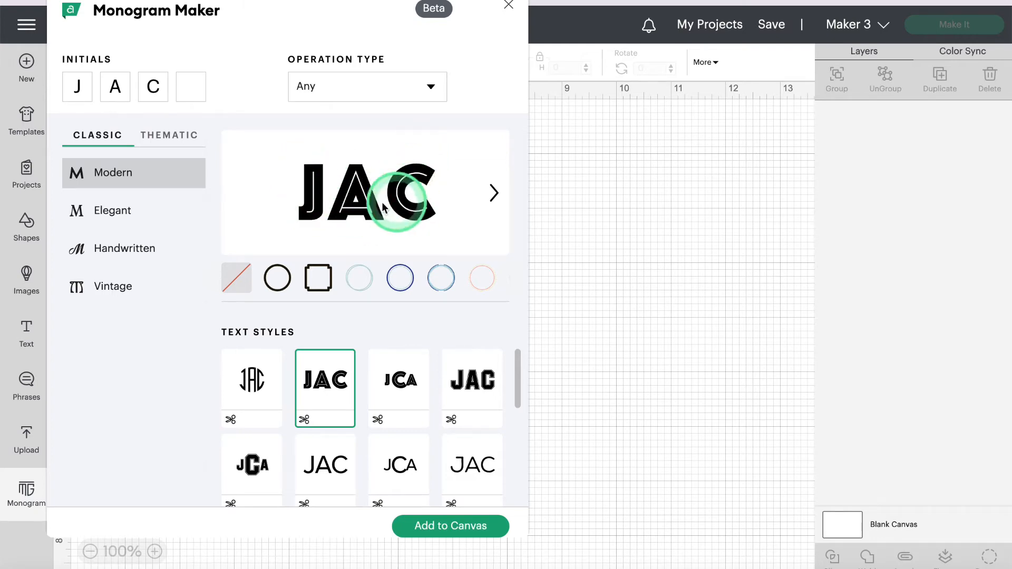
pyautogui.click(458, 377)
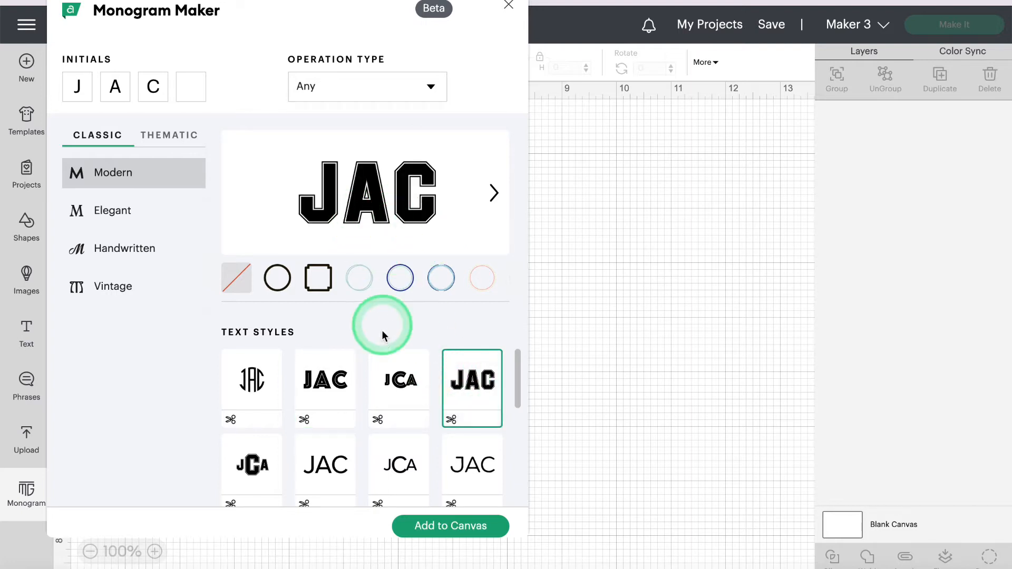
pyautogui.click(325, 370)
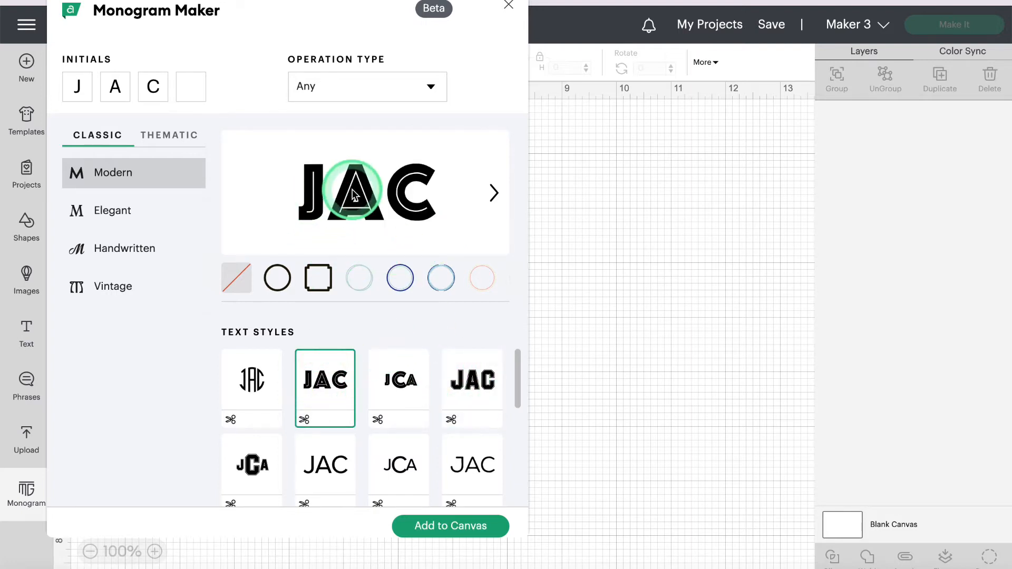
pyautogui.click(399, 376)
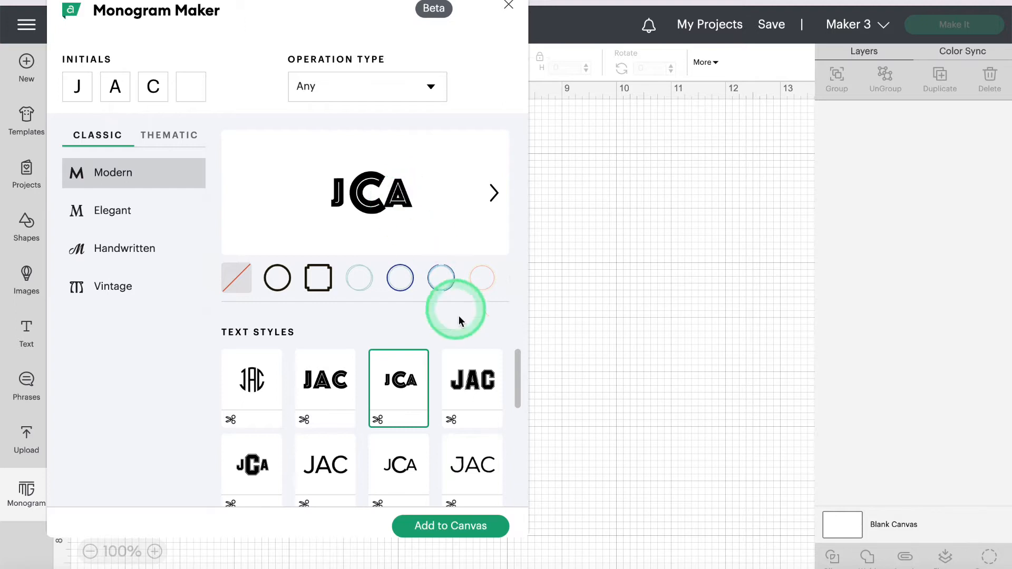
pyautogui.click(459, 406)
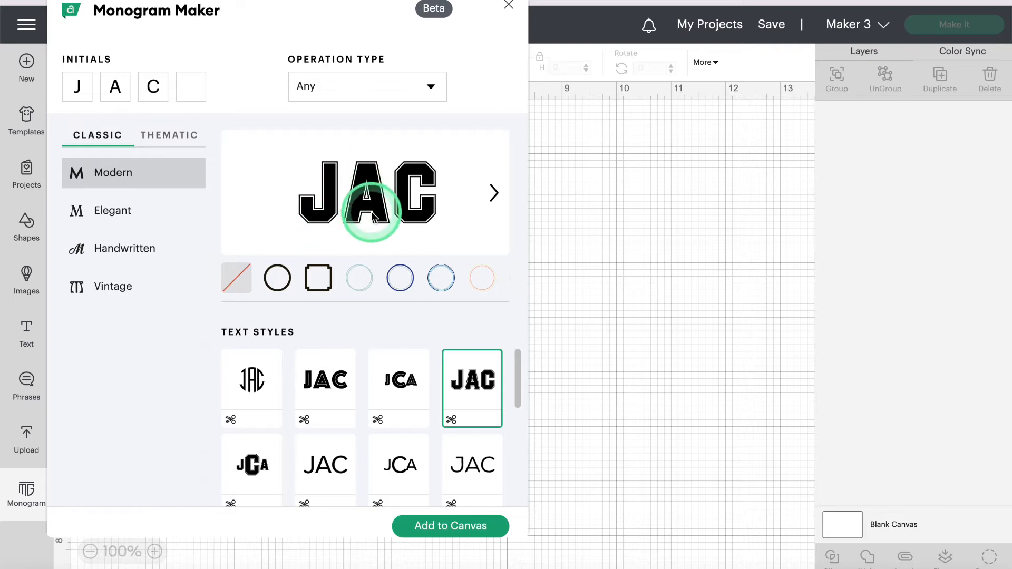
# Step: Preview the varsity big-C JCA style and the plain thin JAC lettering
pyautogui.click(257, 468)
pyautogui.scroll(-1, 255, 464)
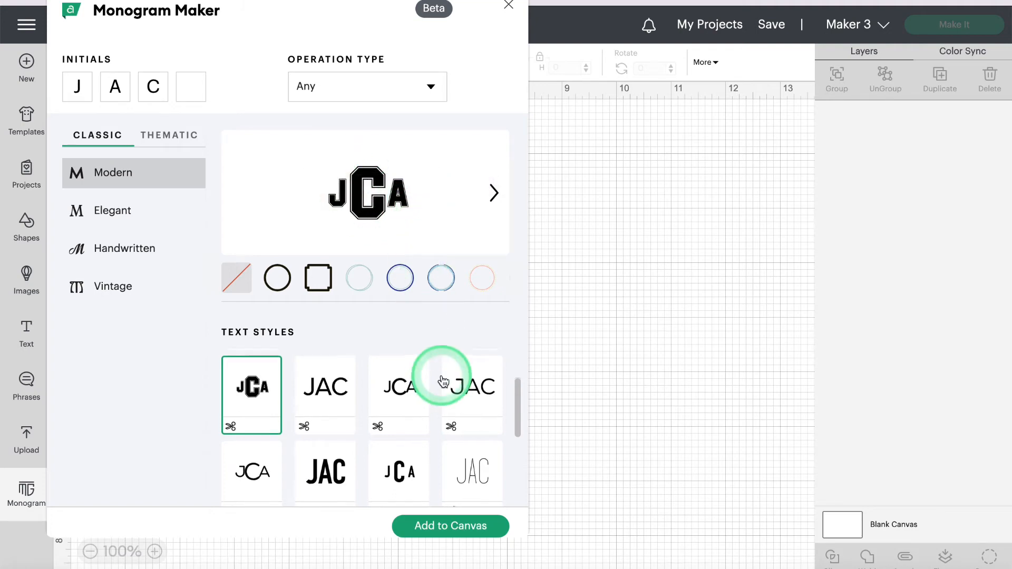
pyautogui.scroll(1, 339, 402)
pyautogui.click(334, 409)
pyautogui.scroll(-1, 335, 411)
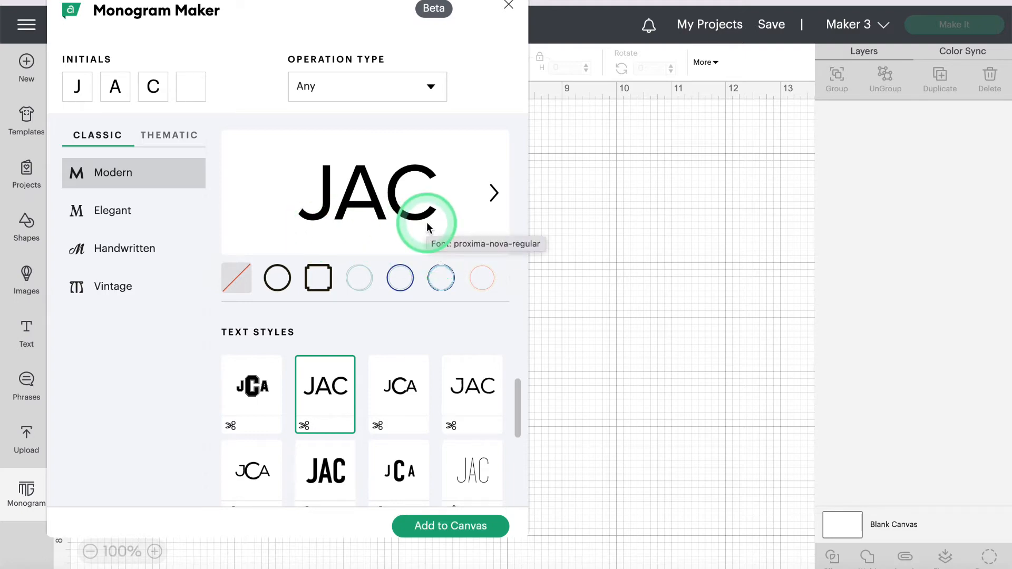
pyautogui.scroll(-1, 426, 222)
pyautogui.scroll(-3, 397, 373)
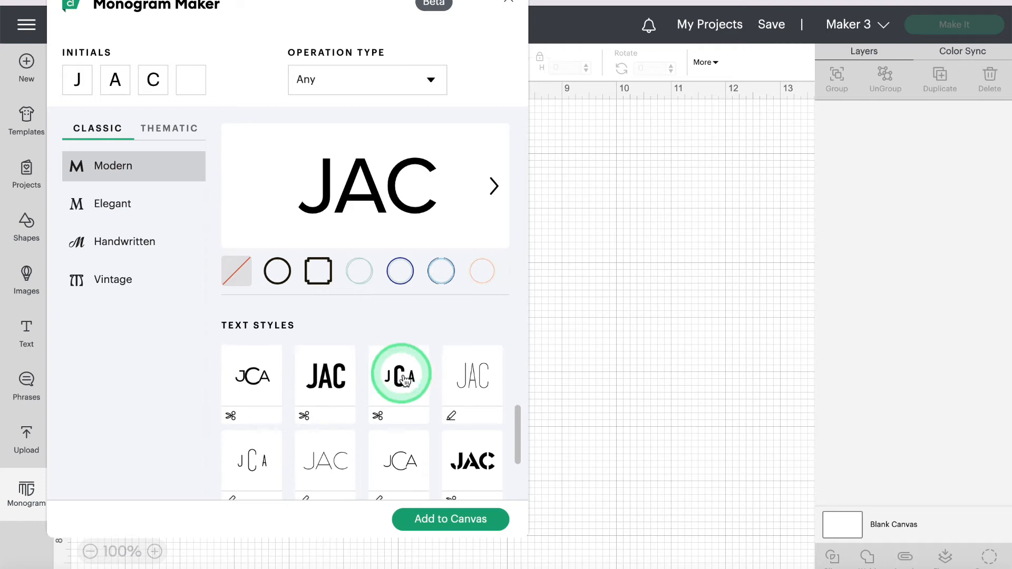
# Step: Try the tall-C JCA style, then select the bold condensed JAC lettering
pyautogui.click(400, 383)
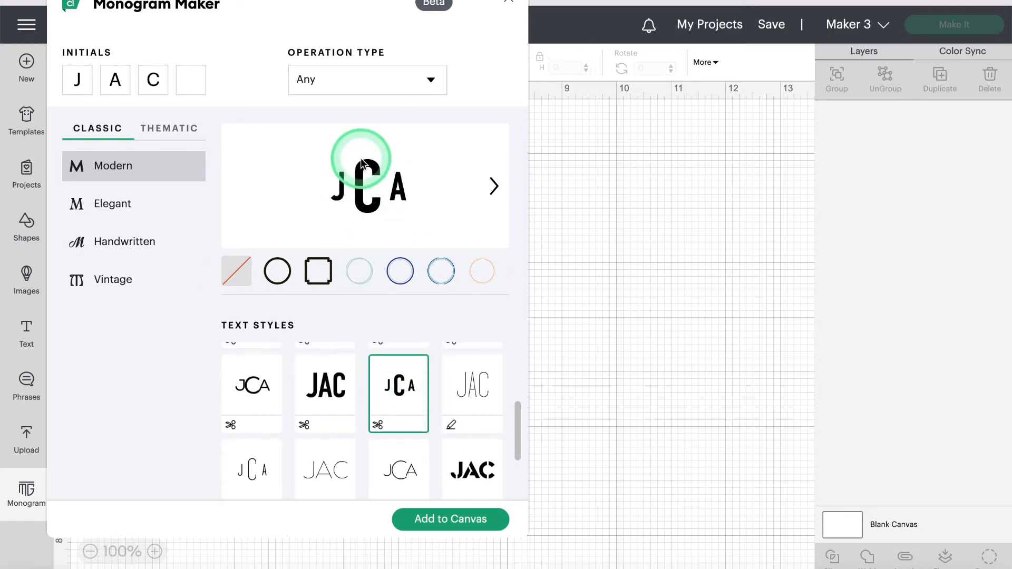
pyautogui.scroll(-1, 413, 381)
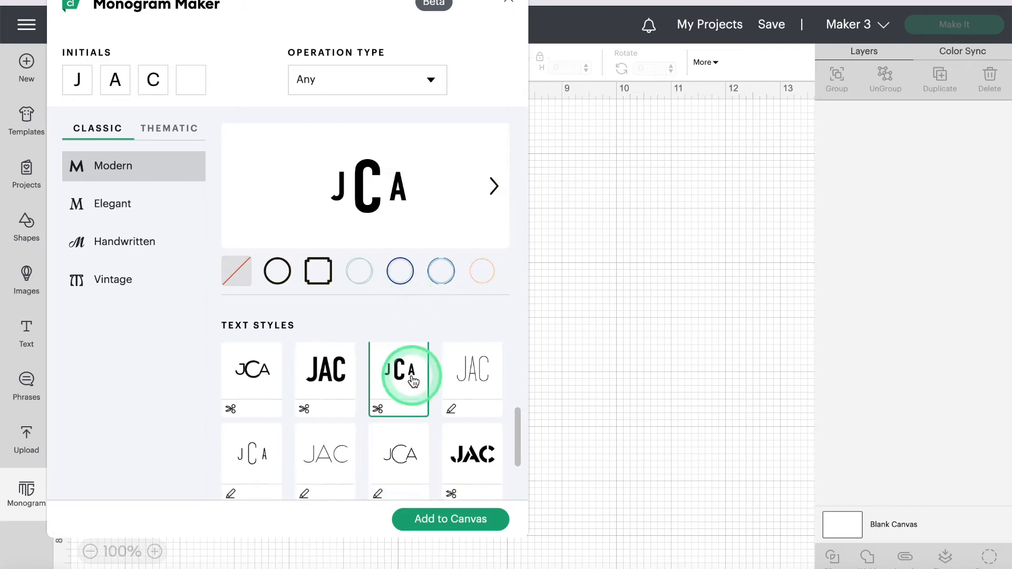
pyautogui.scroll(-2, 413, 380)
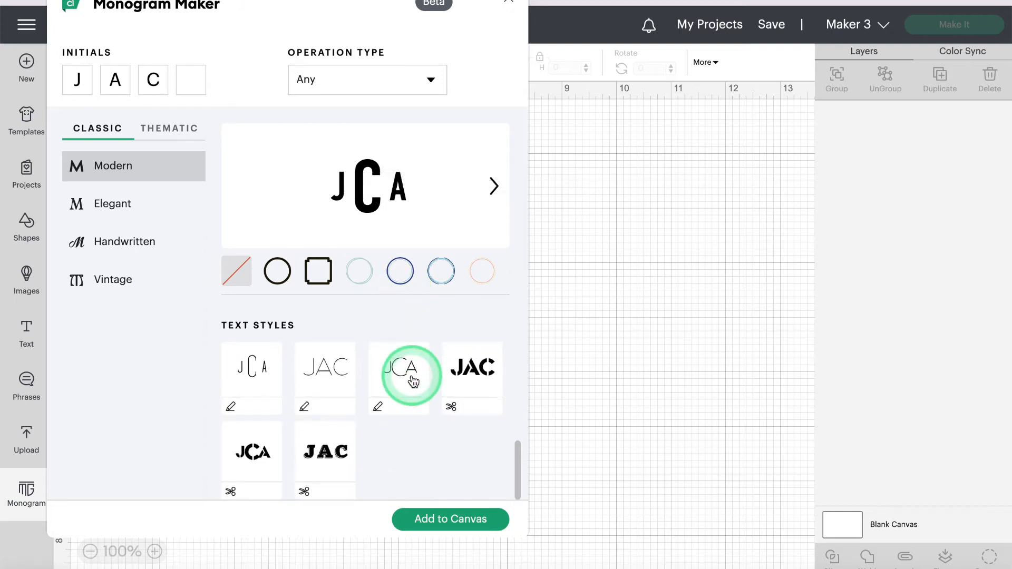
pyautogui.scroll(3, 413, 381)
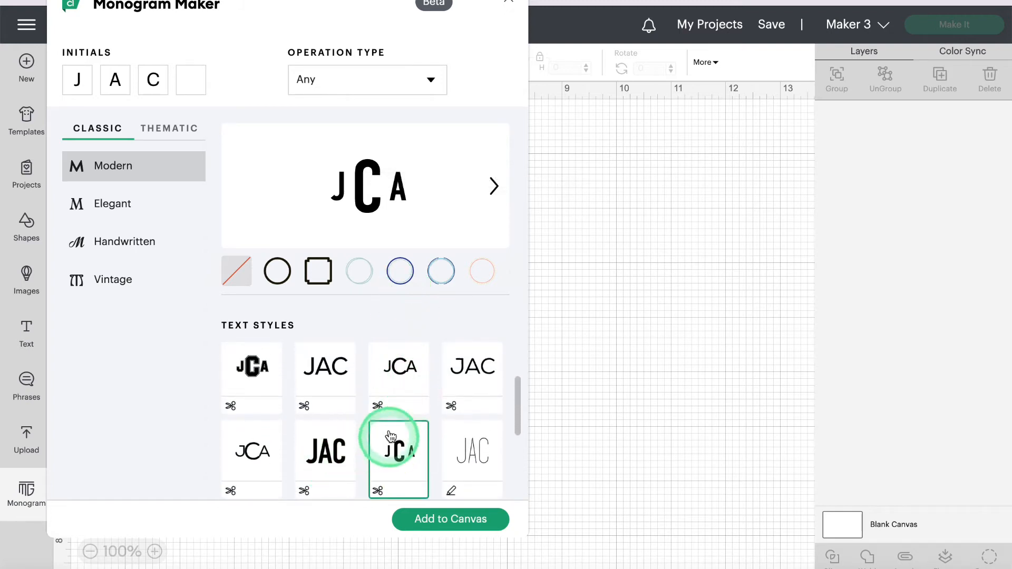
pyautogui.click(356, 179)
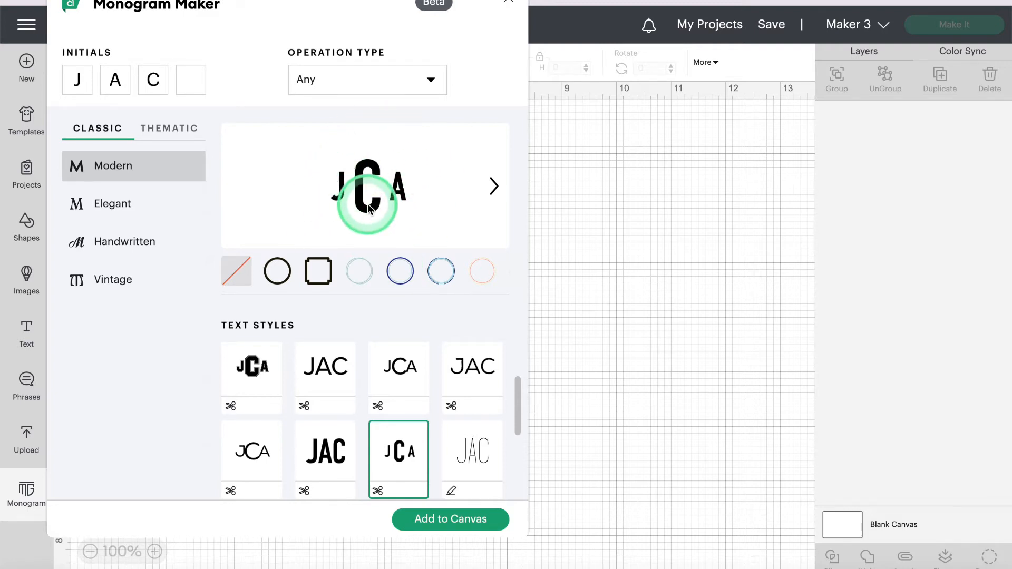
pyautogui.click(328, 451)
pyautogui.scroll(-2, 335, 452)
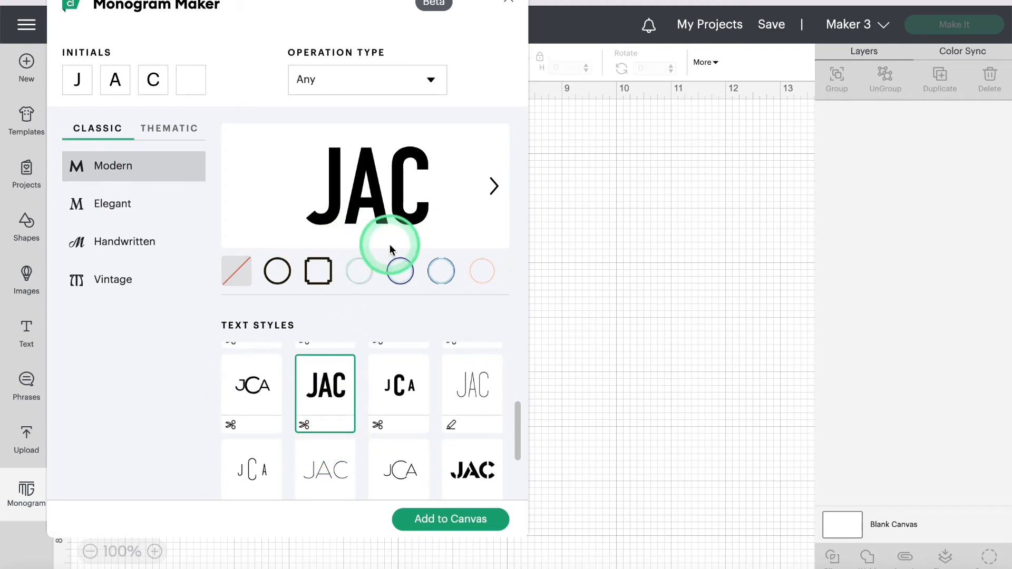
pyautogui.scroll(3, 429, 369)
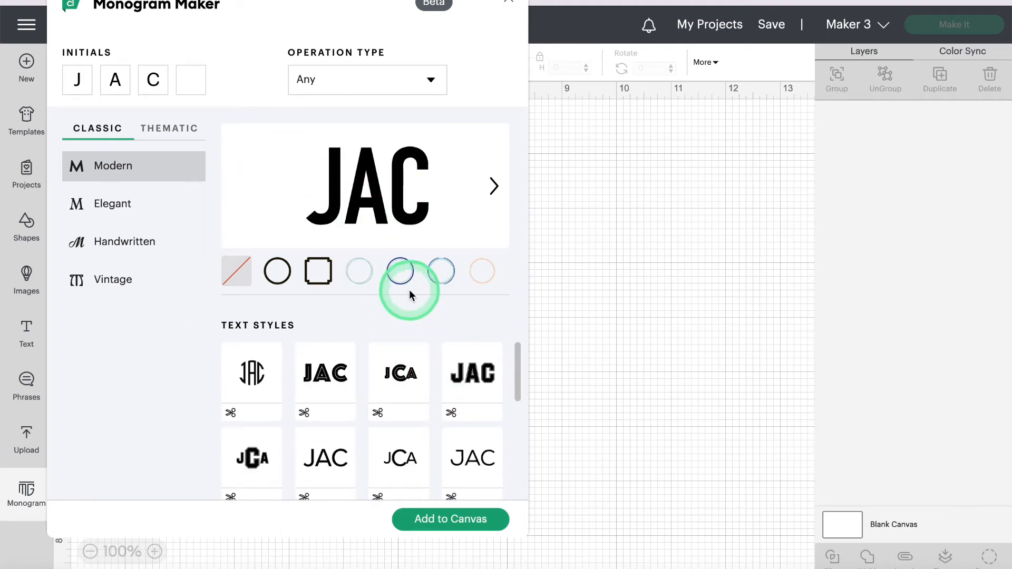
# Step: Frame JAC in a square, then a navy double circle, and bring up Thematic Botanical designs
pyautogui.click(318, 271)
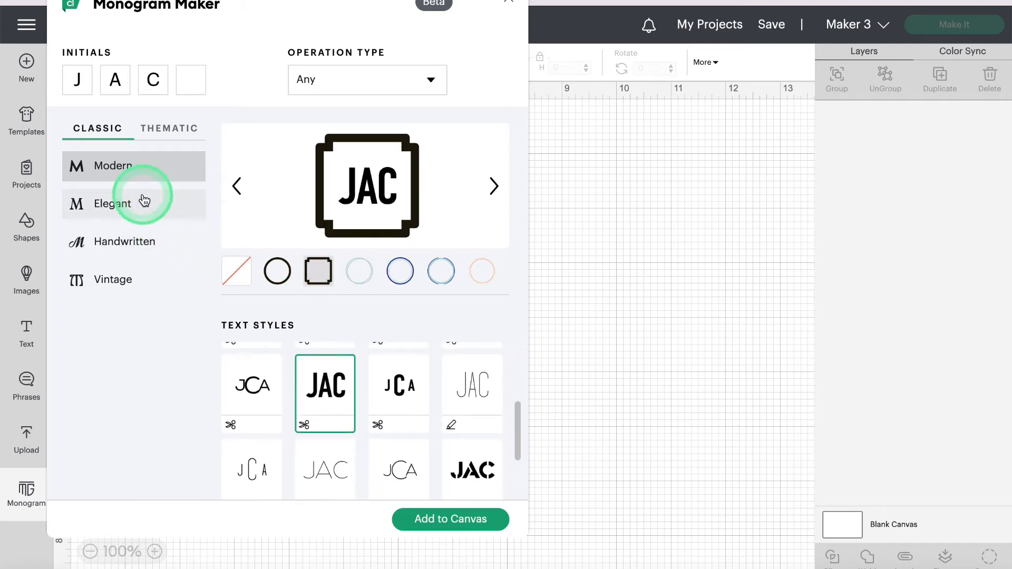
pyautogui.click(370, 274)
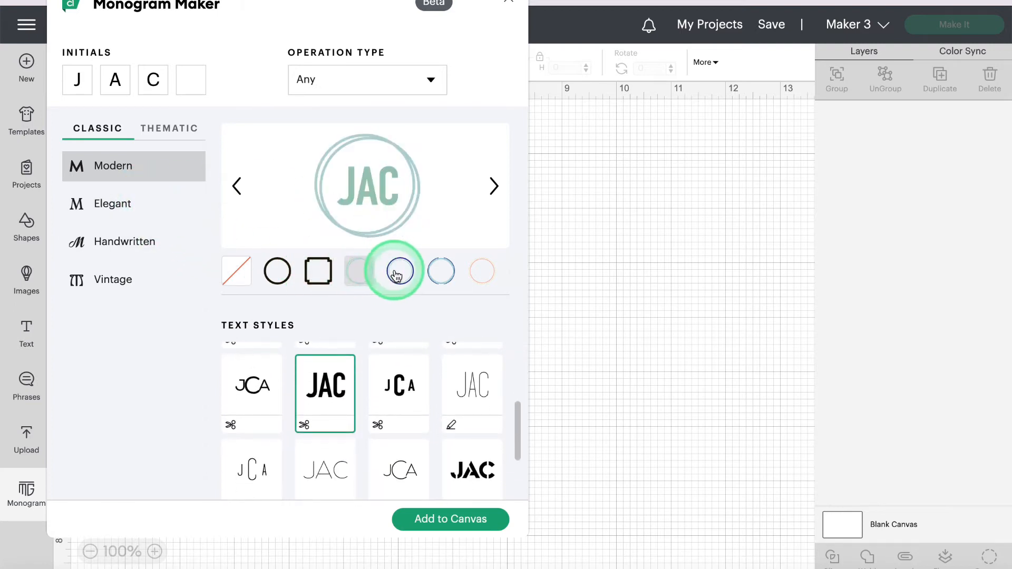
pyautogui.click(399, 273)
pyautogui.click(239, 186)
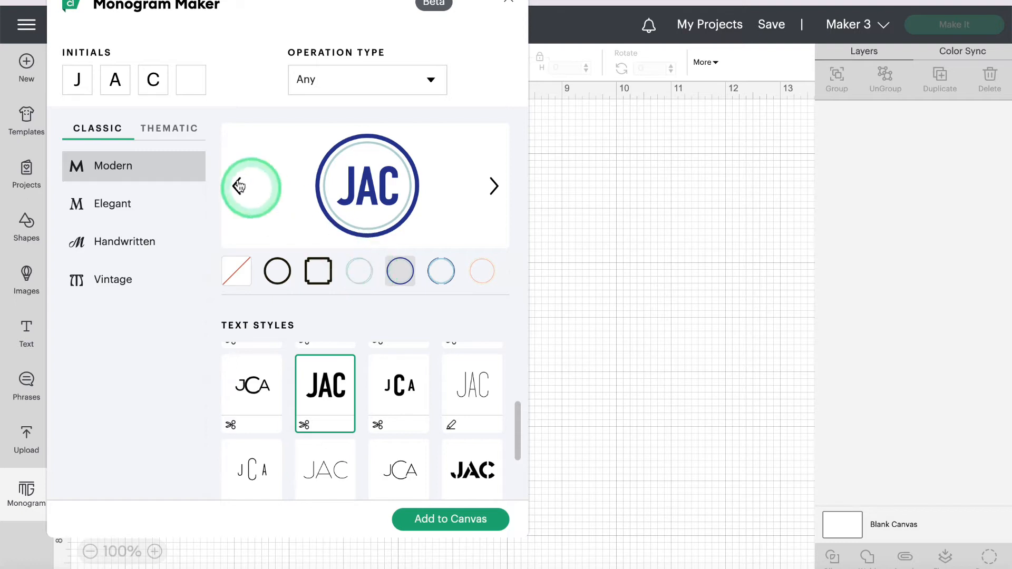
pyautogui.click(175, 132)
pyautogui.click(380, 369)
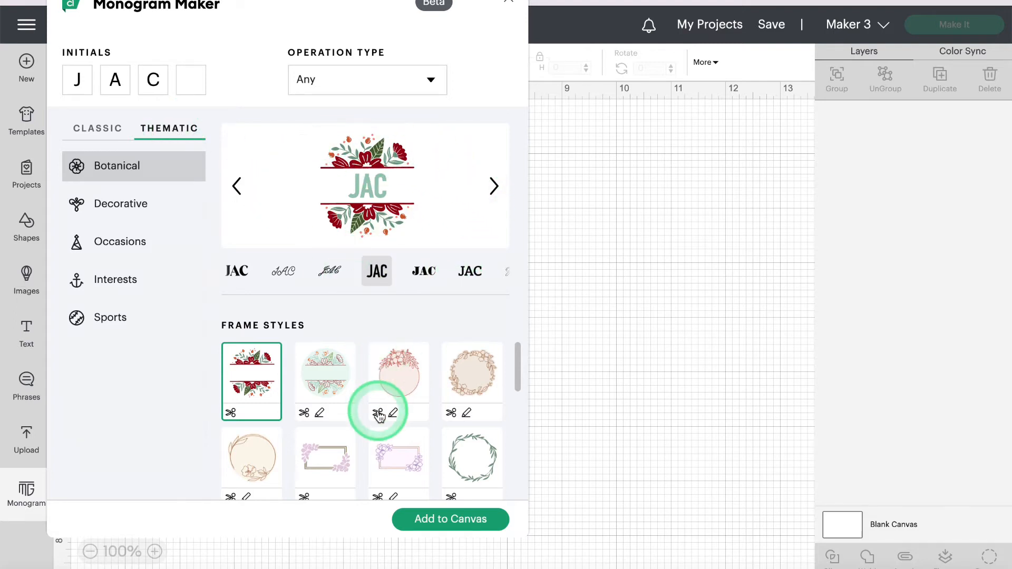
# Step: Apply the floral wreath frame and compare bold serif, script and bold C wreath letters
pyautogui.scroll(-3, 377, 409)
pyautogui.scroll(-5, 379, 416)
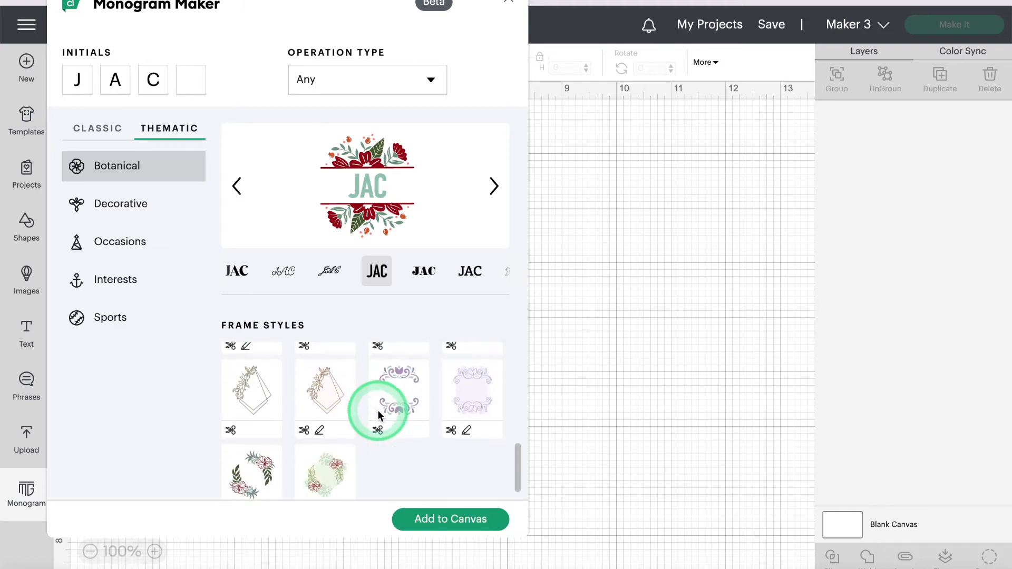
pyautogui.click(259, 457)
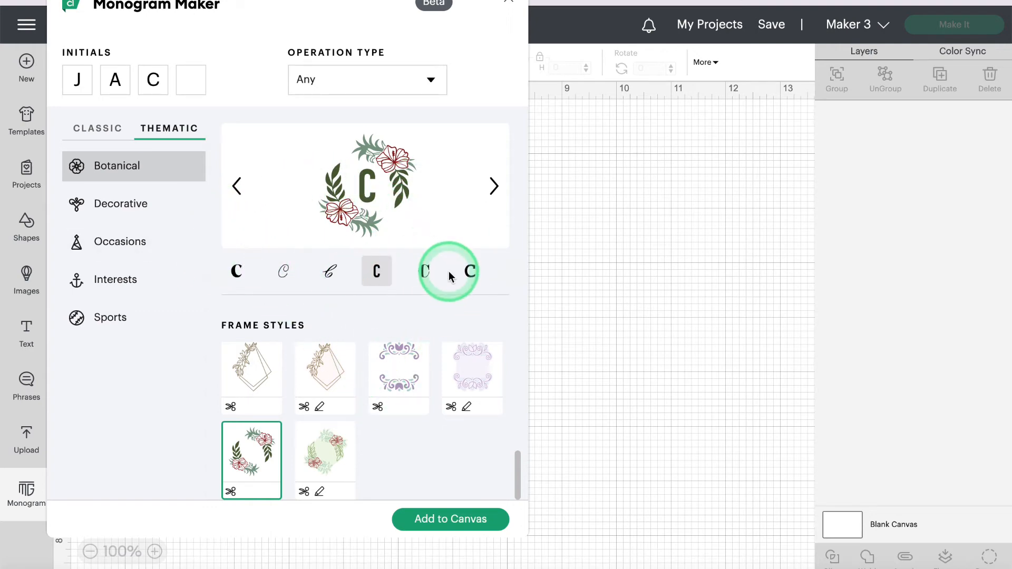
pyautogui.click(244, 278)
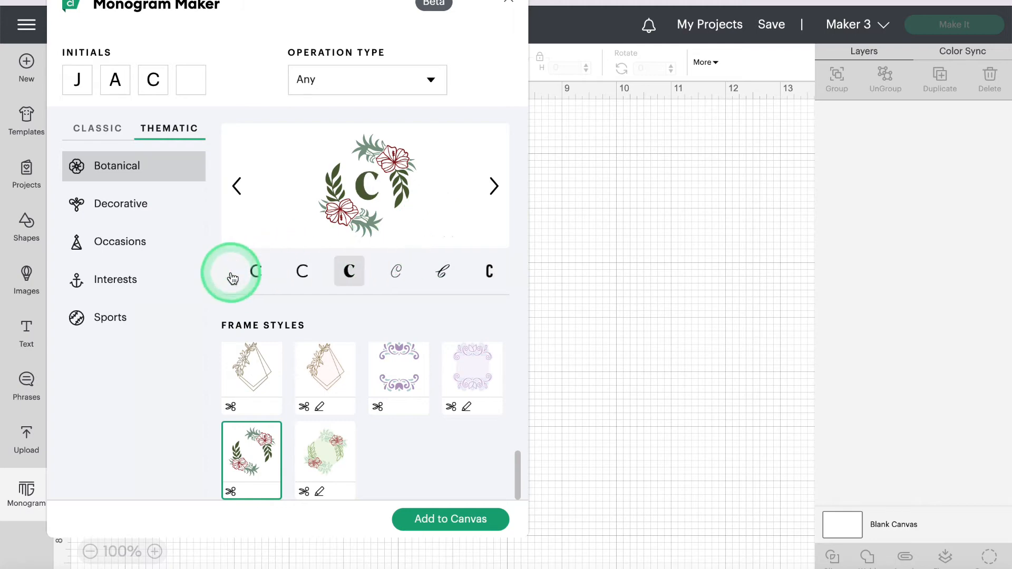
pyautogui.click(422, 273)
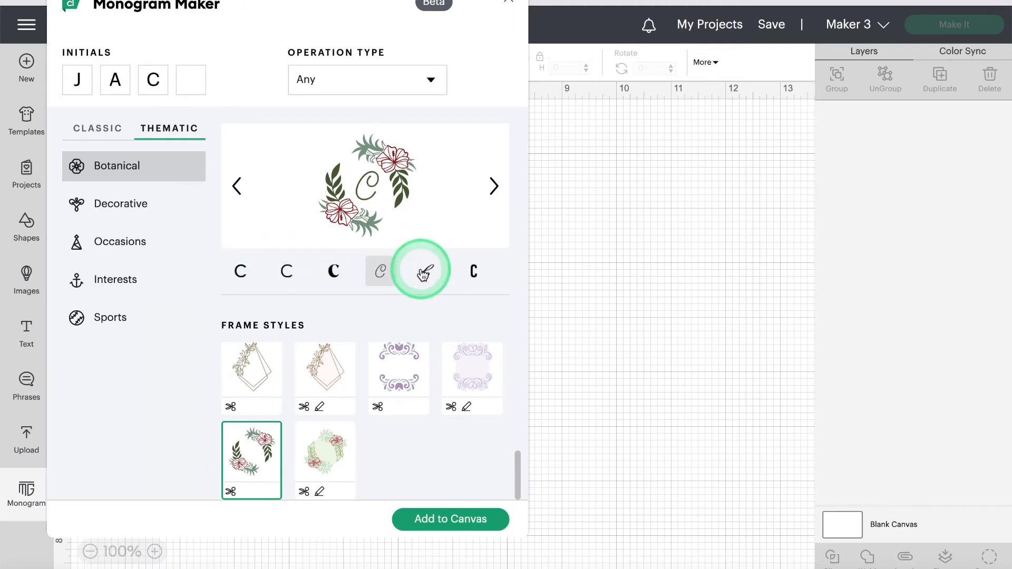
pyautogui.click(426, 273)
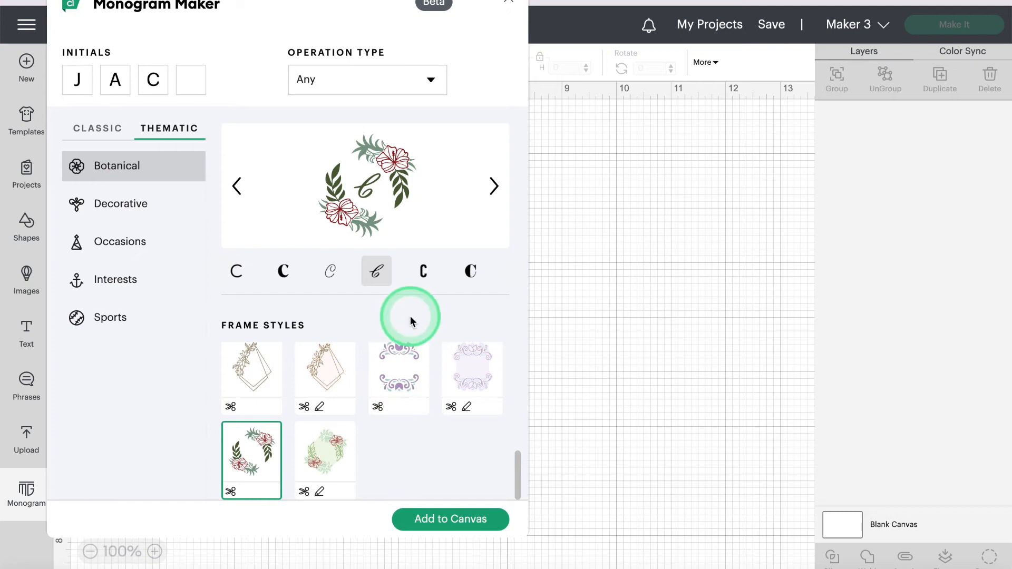
pyautogui.scroll(1, 380, 294)
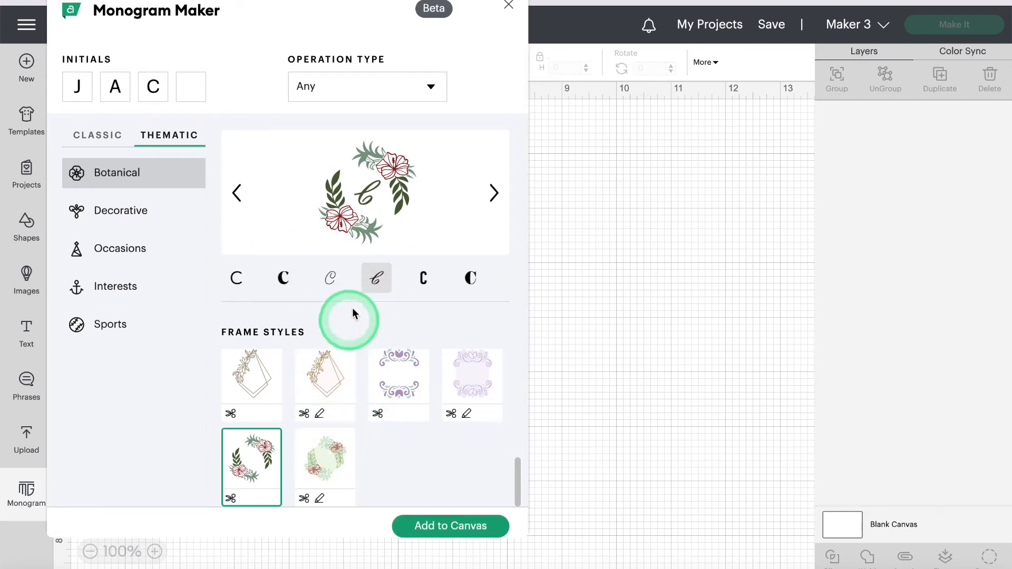
pyautogui.click(283, 277)
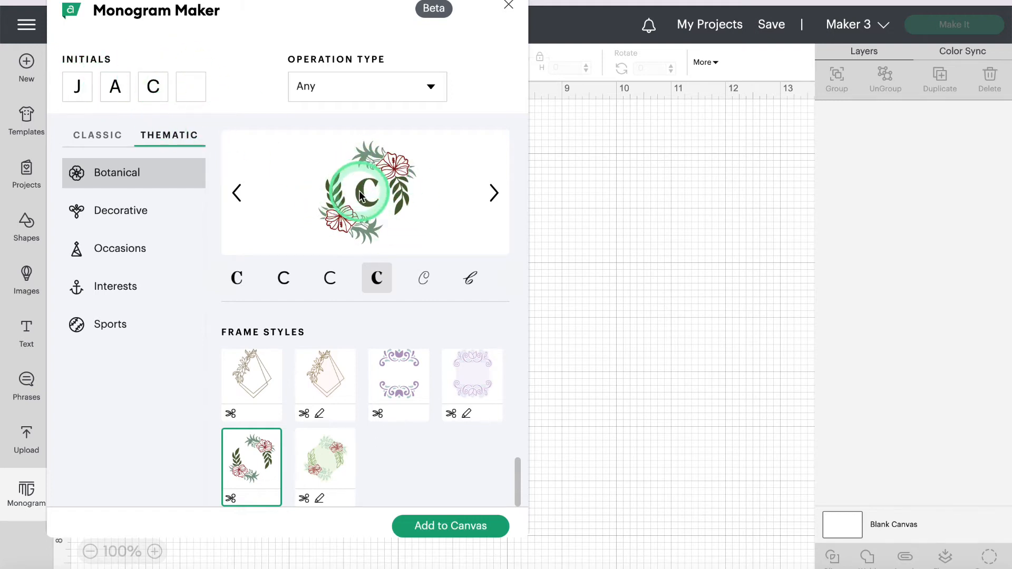
# Step: Try both floral diamond frames, then select the beige floral circle frame
pyautogui.click(329, 382)
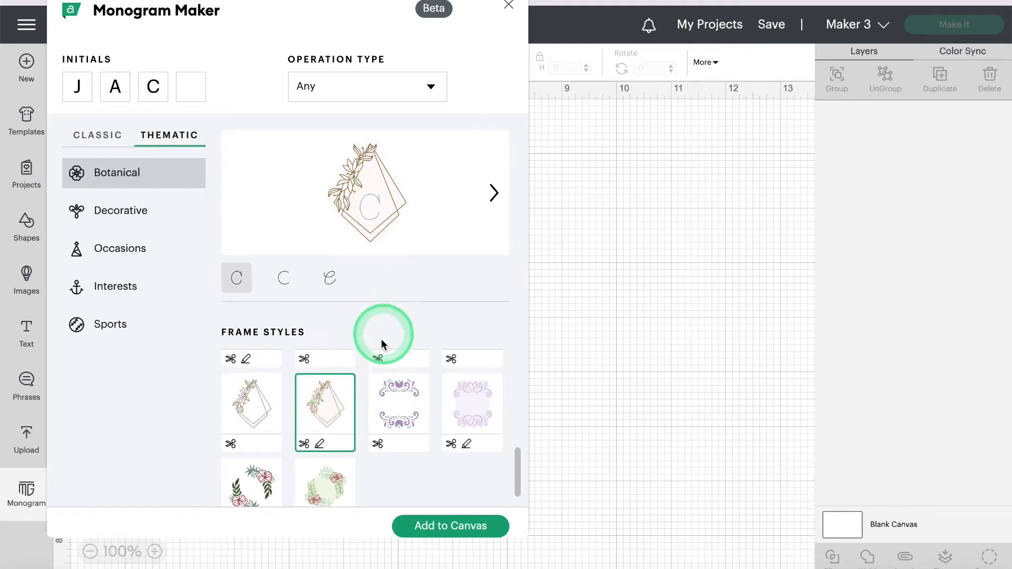
pyautogui.click(243, 411)
pyautogui.scroll(-3, 355, 425)
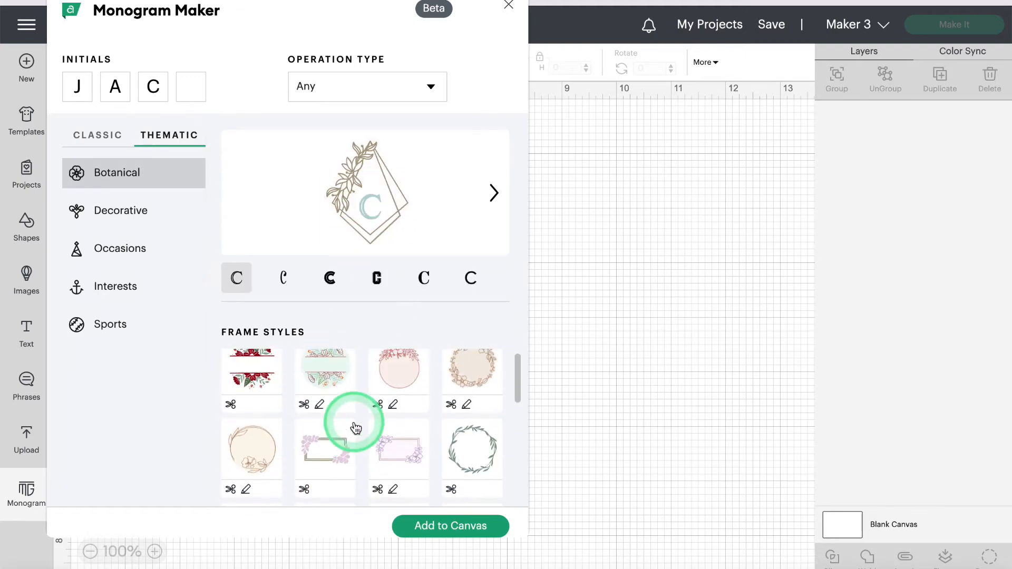
pyautogui.click(260, 463)
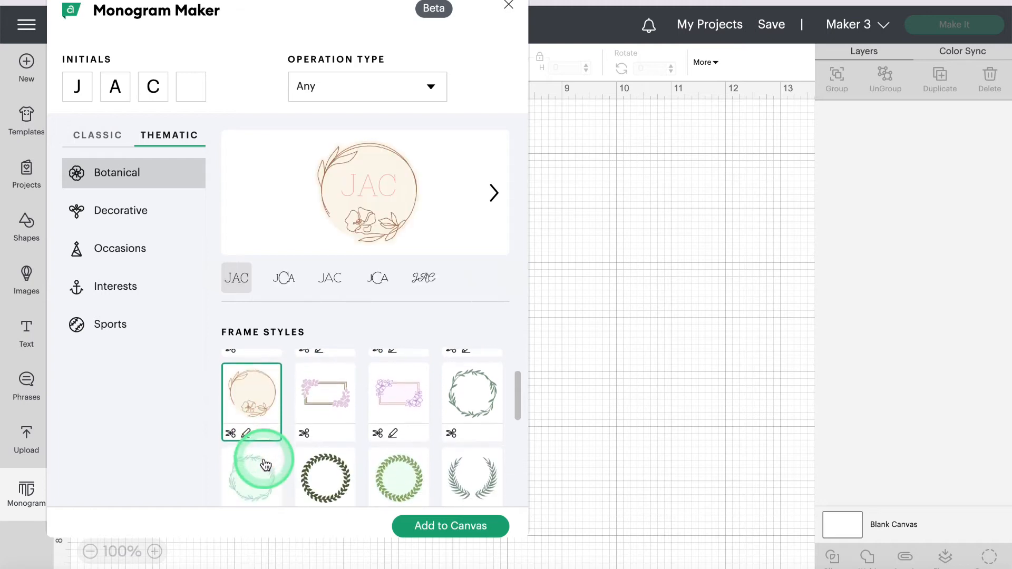
pyautogui.scroll(2, 273, 460)
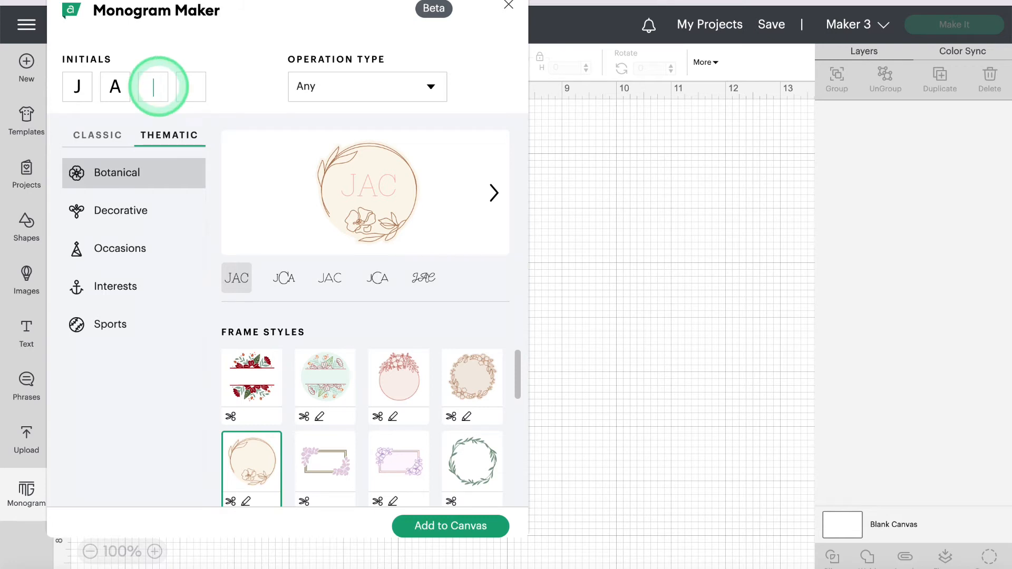
# Step: Apply the red floral wreath frame, then sample Classic thin-line and bold outlined lettering
pyautogui.write('J')
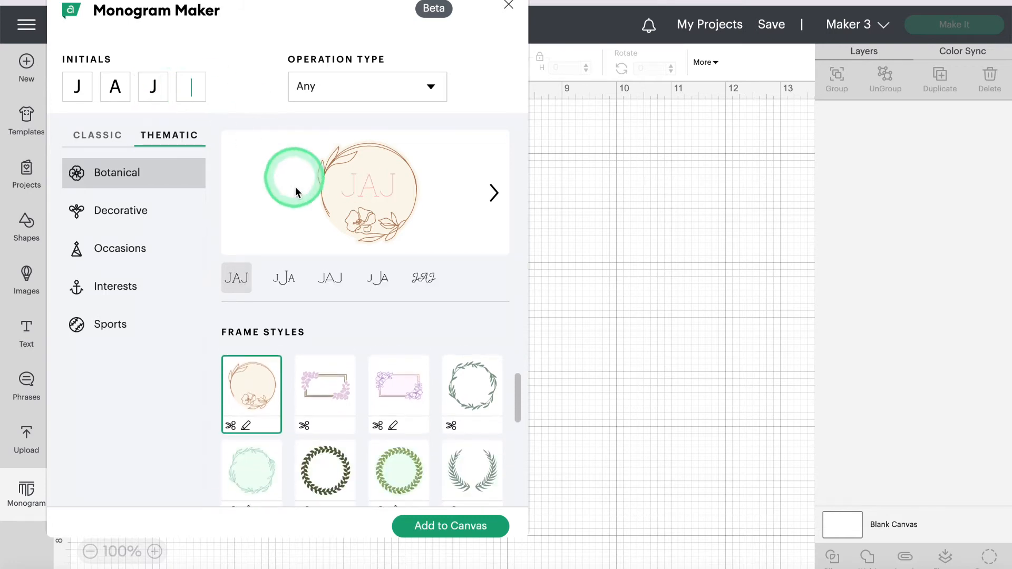
pyautogui.scroll(-6, 445, 452)
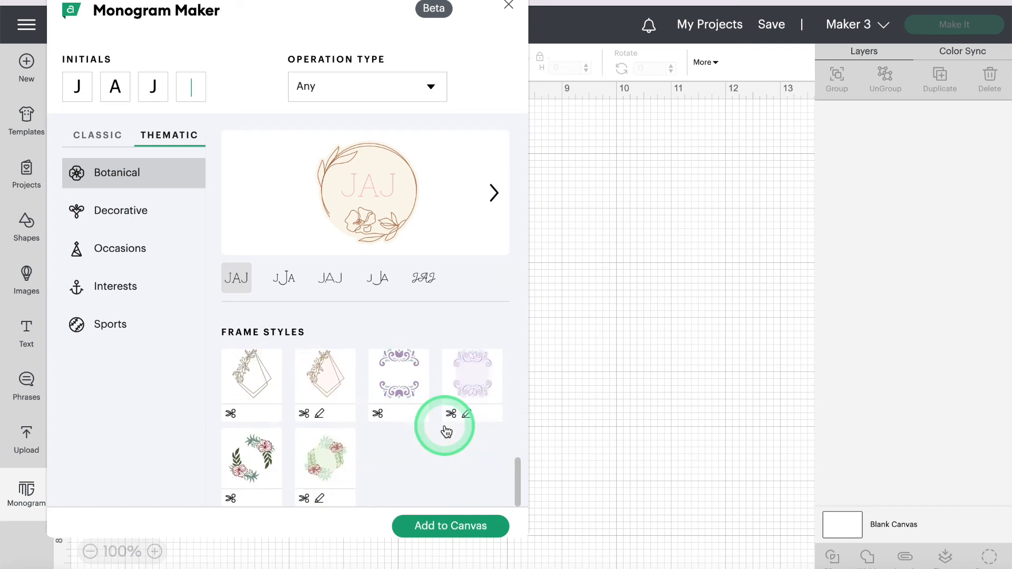
pyautogui.click(260, 452)
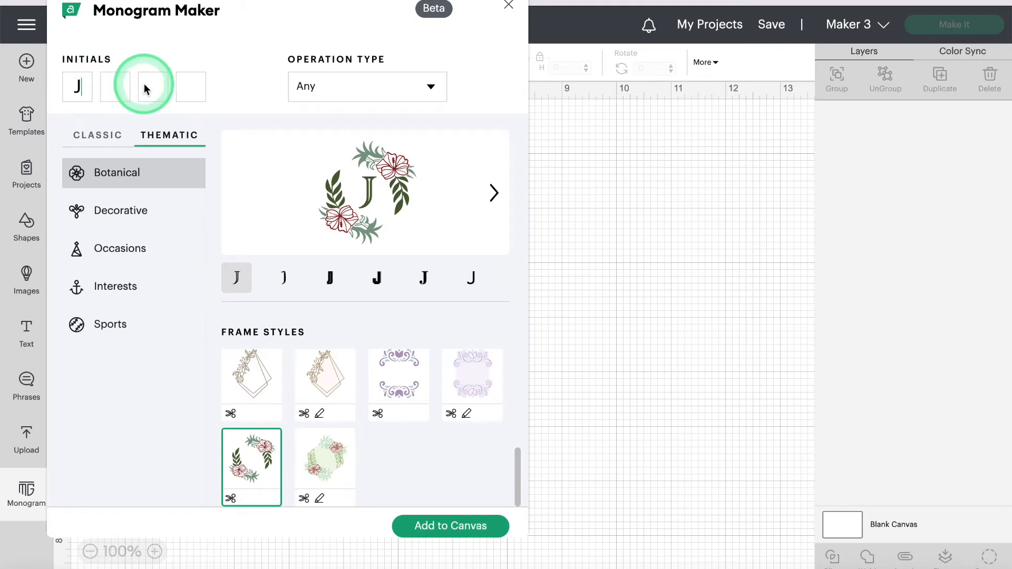
pyautogui.click(102, 143)
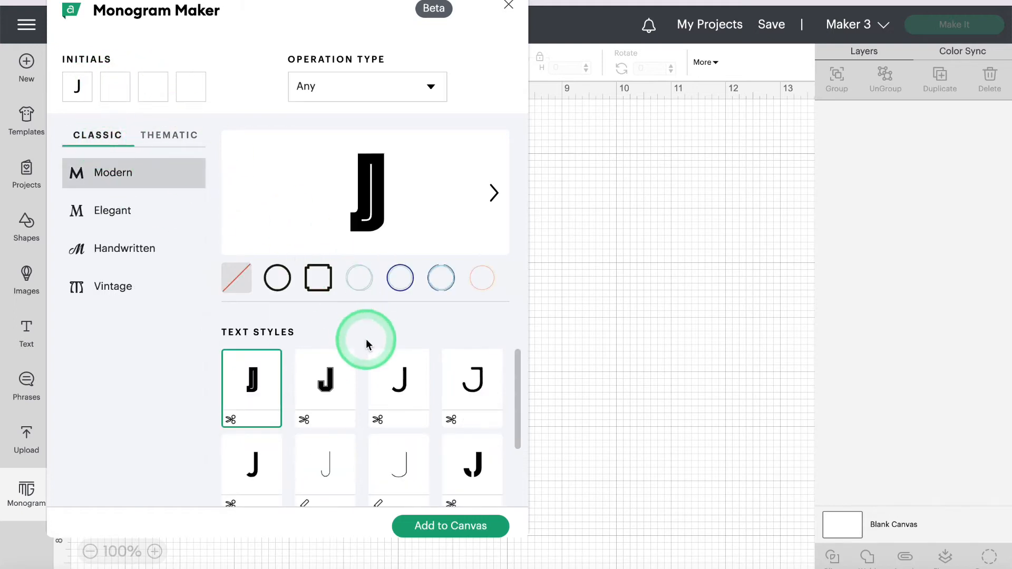
pyautogui.scroll(-1, 413, 354)
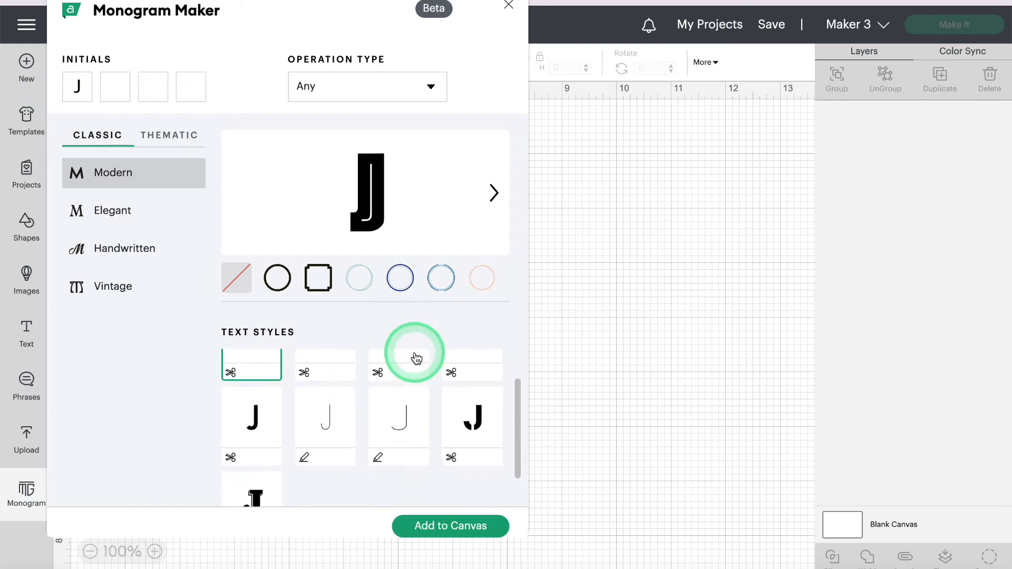
pyautogui.click(338, 418)
pyautogui.scroll(2, 296, 377)
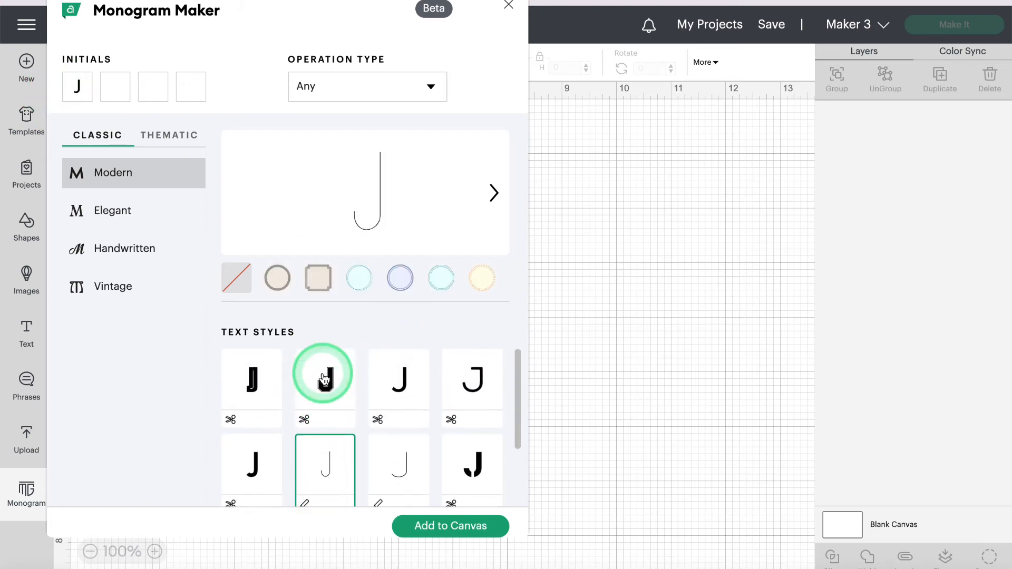
pyautogui.click(266, 380)
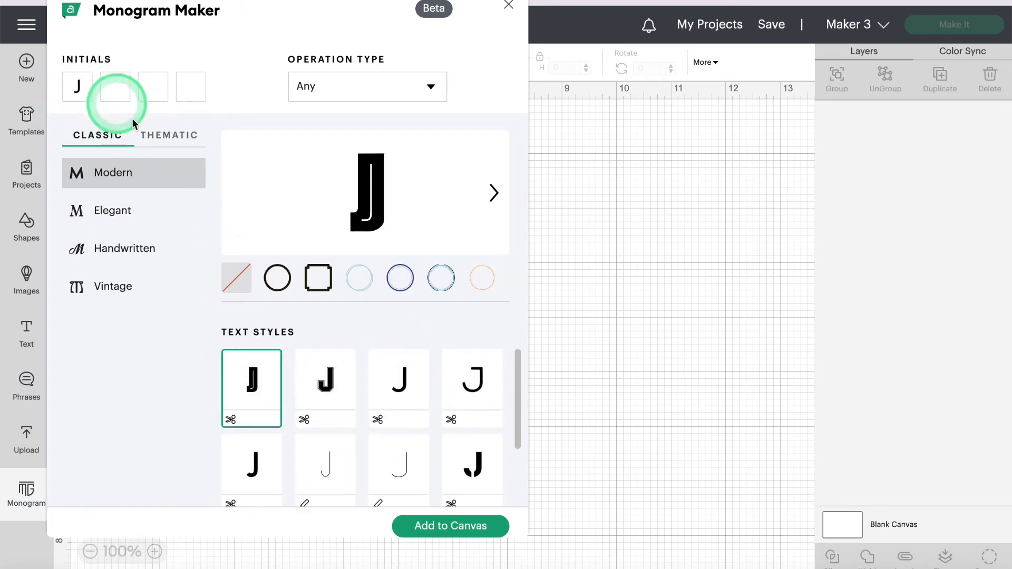
# Step: Return to Thematic designs and re-enter the initials as J, A, C
pyautogui.click(116, 87)
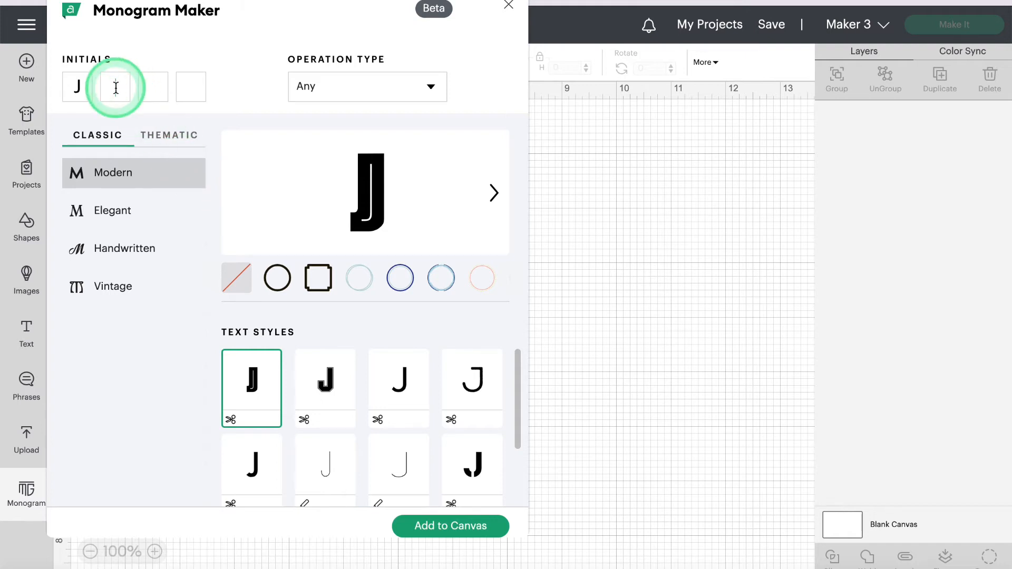
pyautogui.write('C')
pyautogui.click(157, 89)
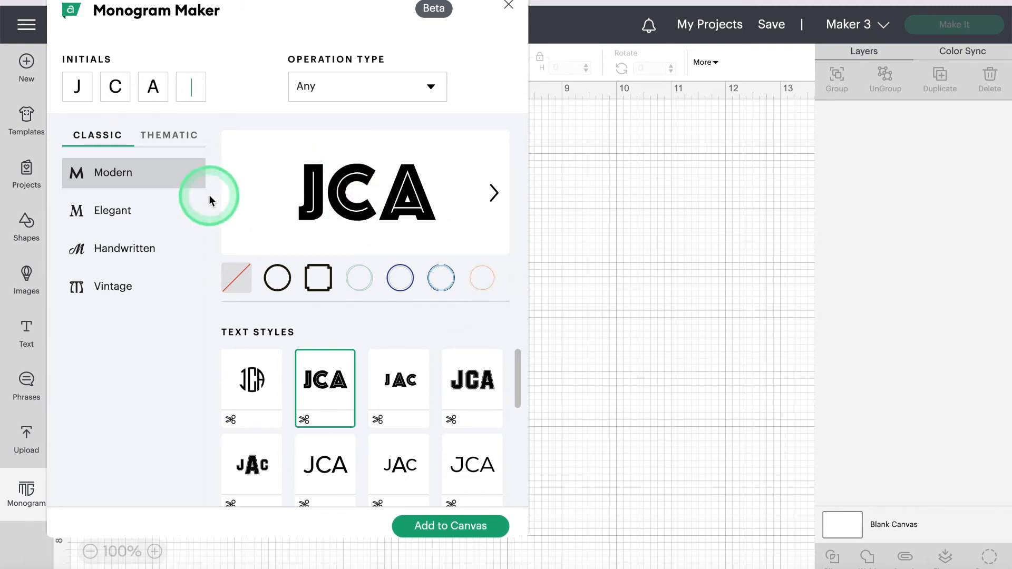
pyautogui.click(179, 141)
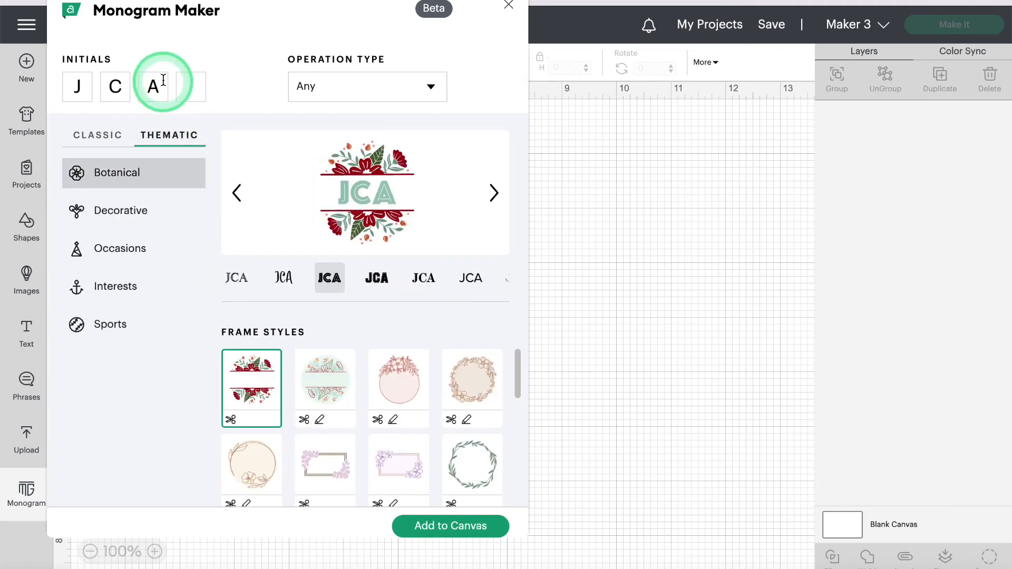
pyautogui.click(127, 86)
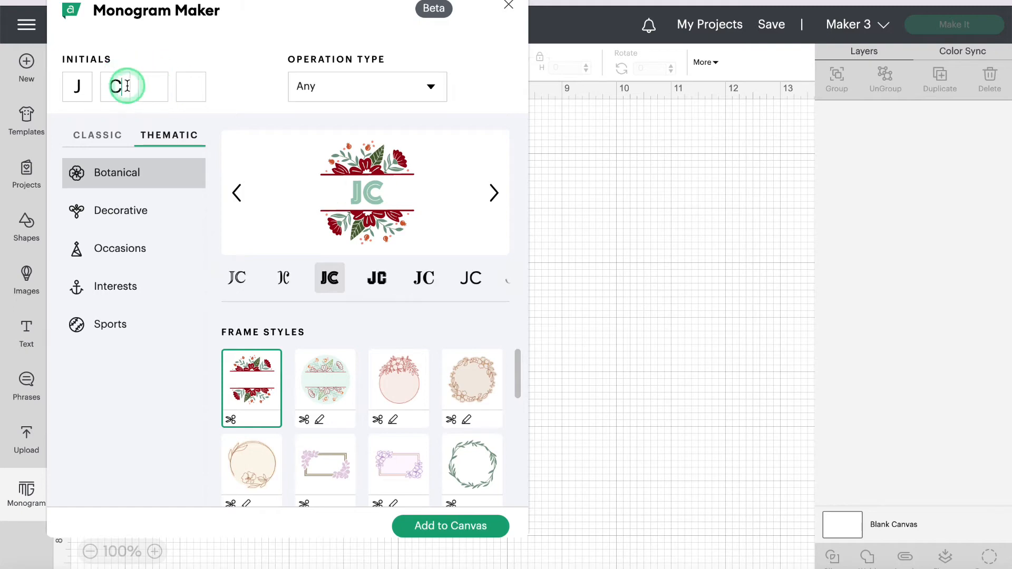
pyautogui.click(84, 77)
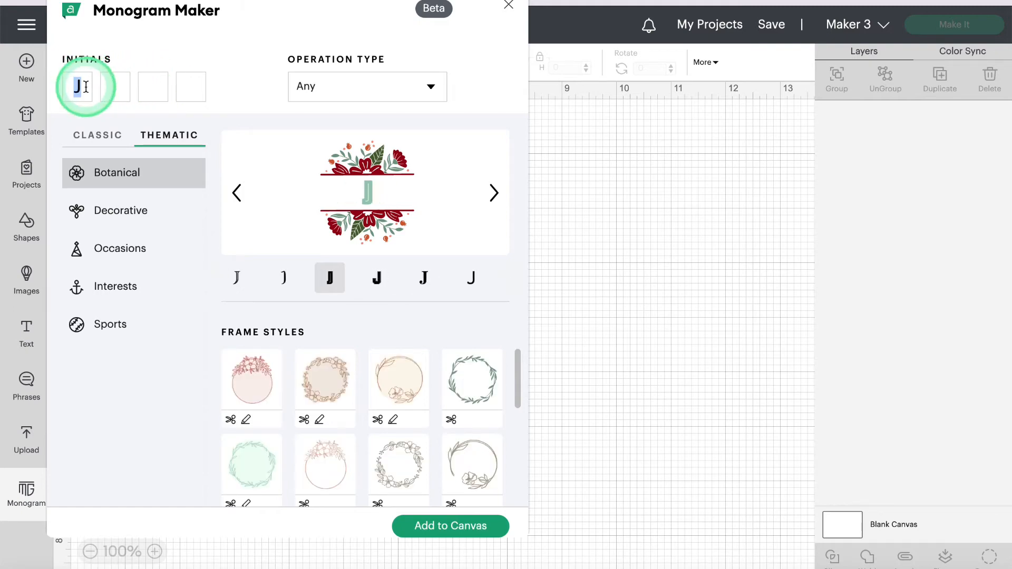
pyautogui.write('JAC')
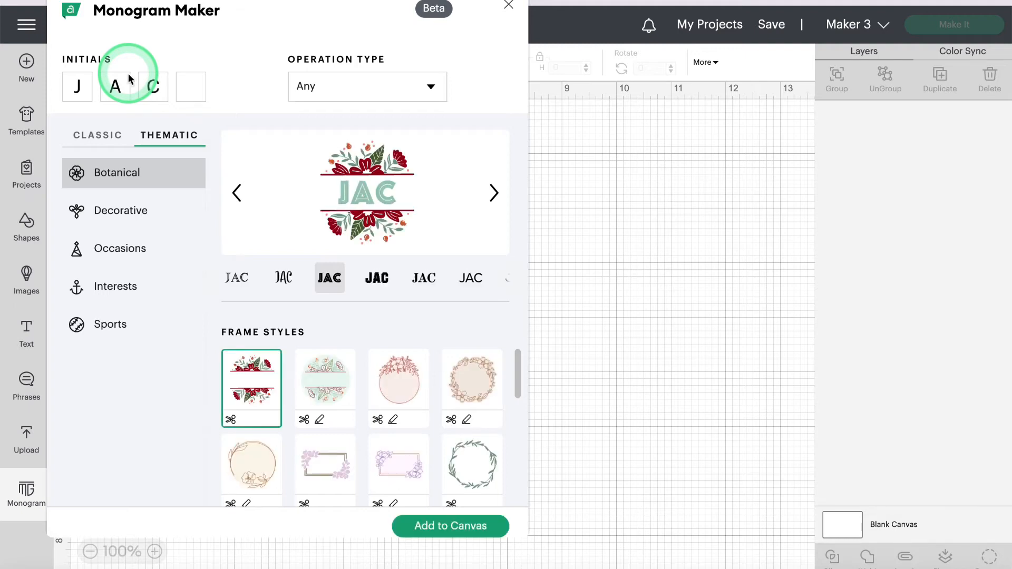
# Step: Among the Decorative designs, try the arrow-wreath, sunburst, purple scalloped and lavender scalloped circle frames
pyautogui.scroll(-5, 377, 377)
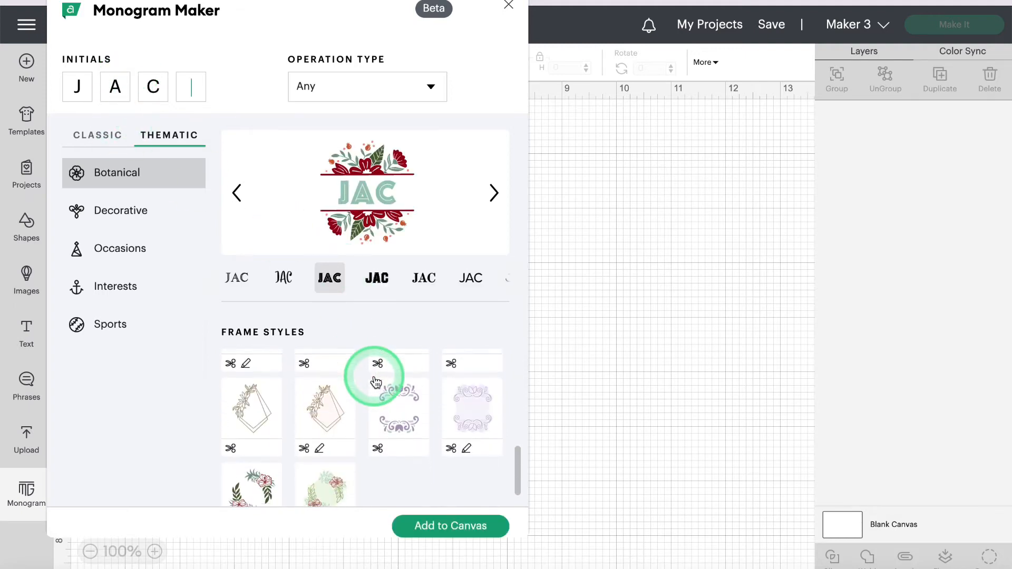
pyautogui.scroll(-2, 376, 381)
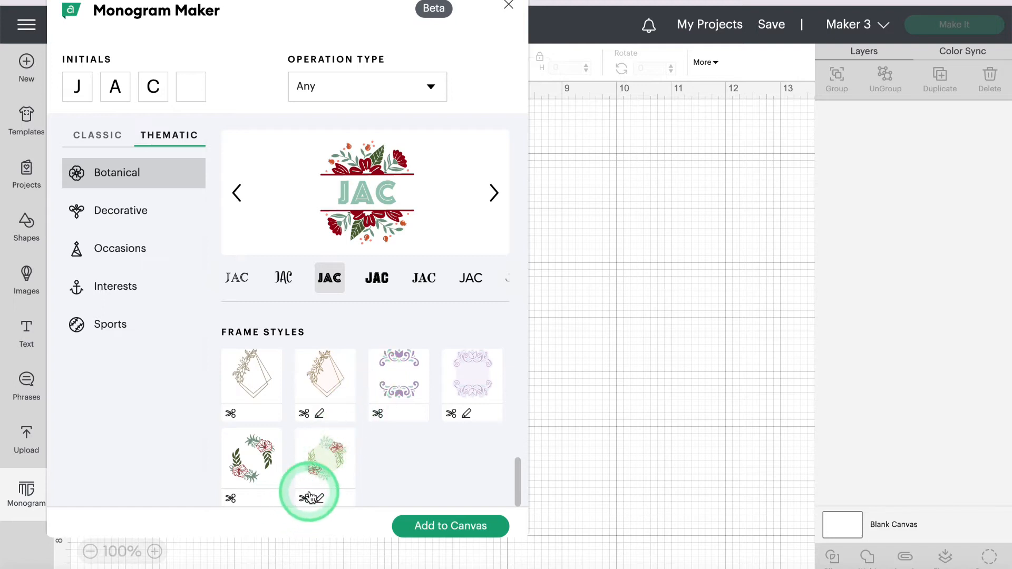
pyautogui.scroll(3, 363, 390)
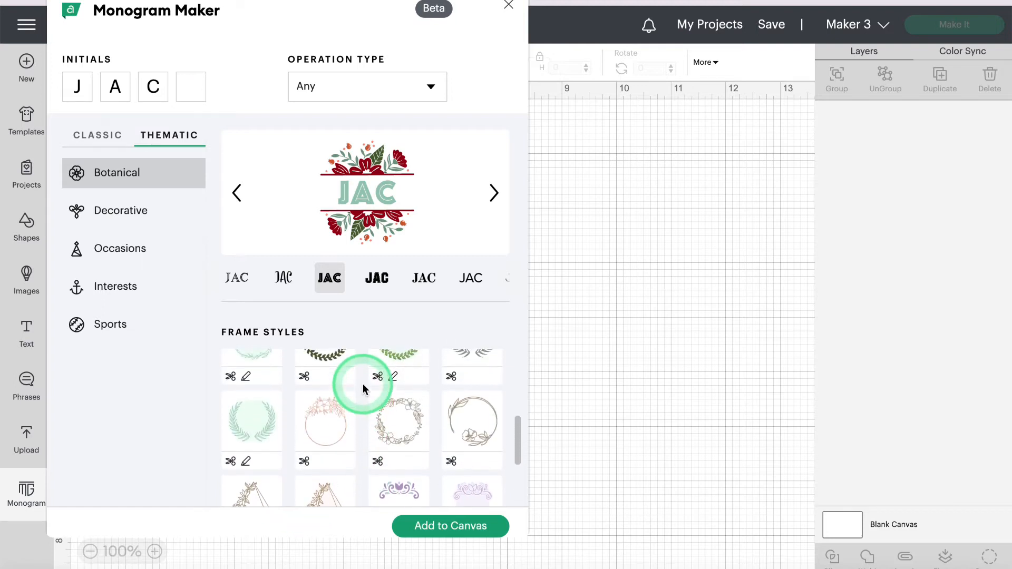
pyautogui.click(141, 210)
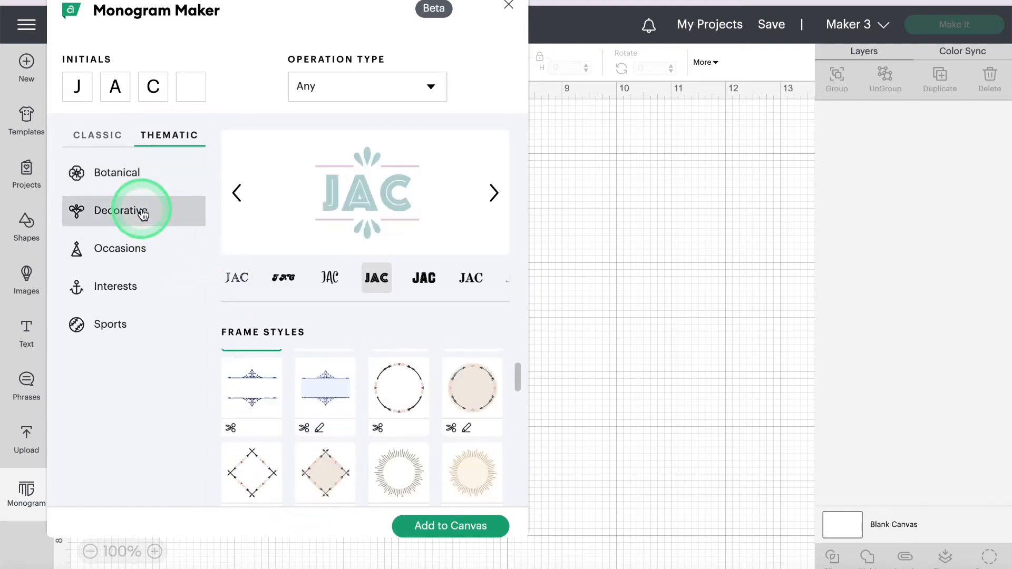
pyautogui.scroll(-2, 372, 380)
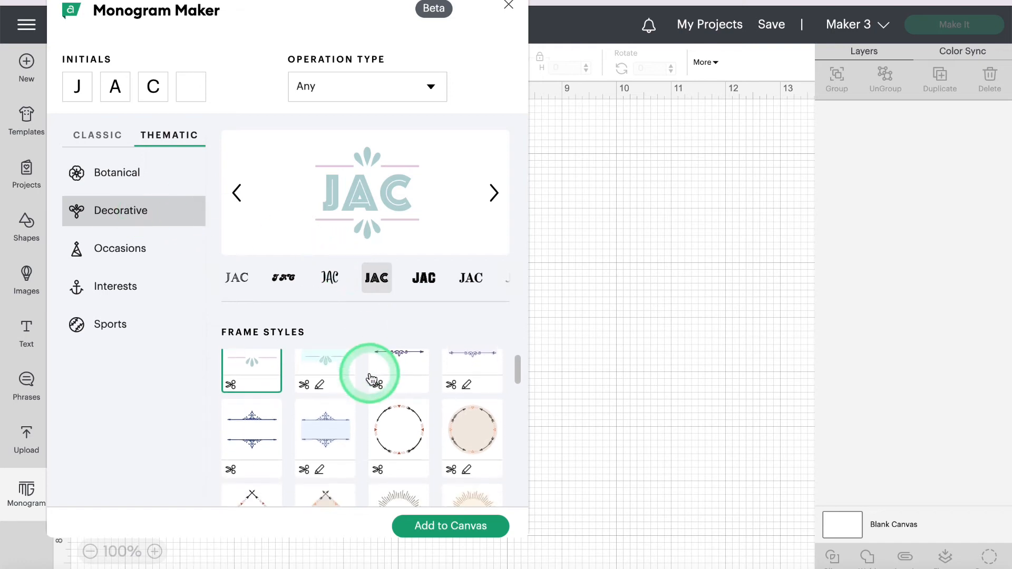
pyautogui.click(404, 417)
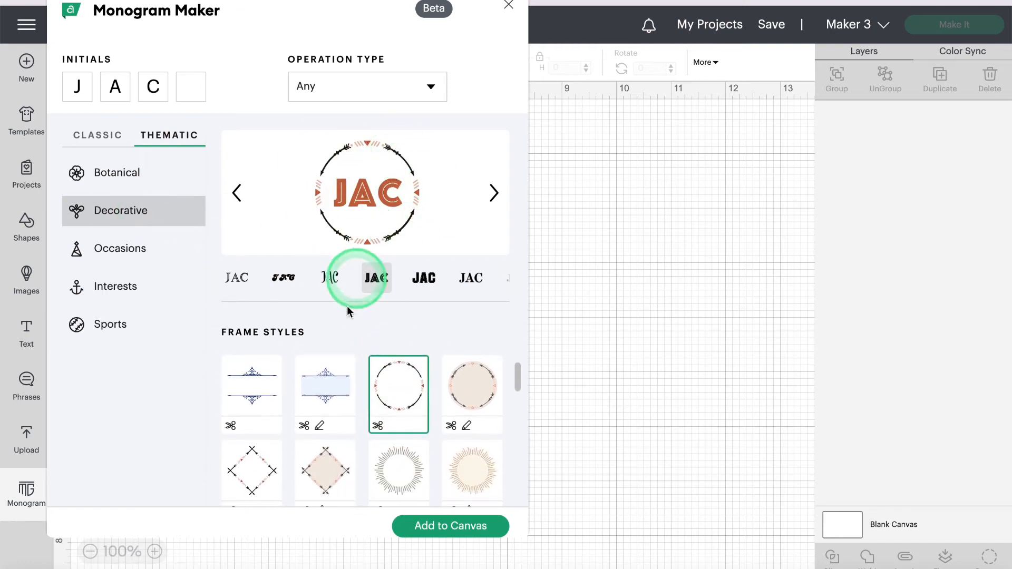
pyautogui.scroll(-1, 322, 414)
pyautogui.click(407, 402)
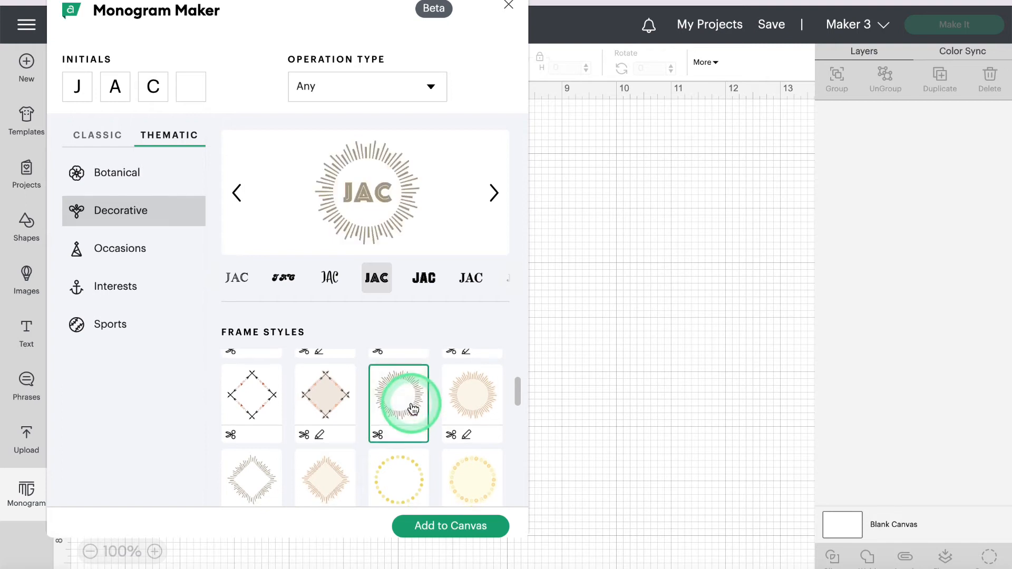
pyautogui.scroll(-1, 412, 405)
pyautogui.scroll(-2, 414, 410)
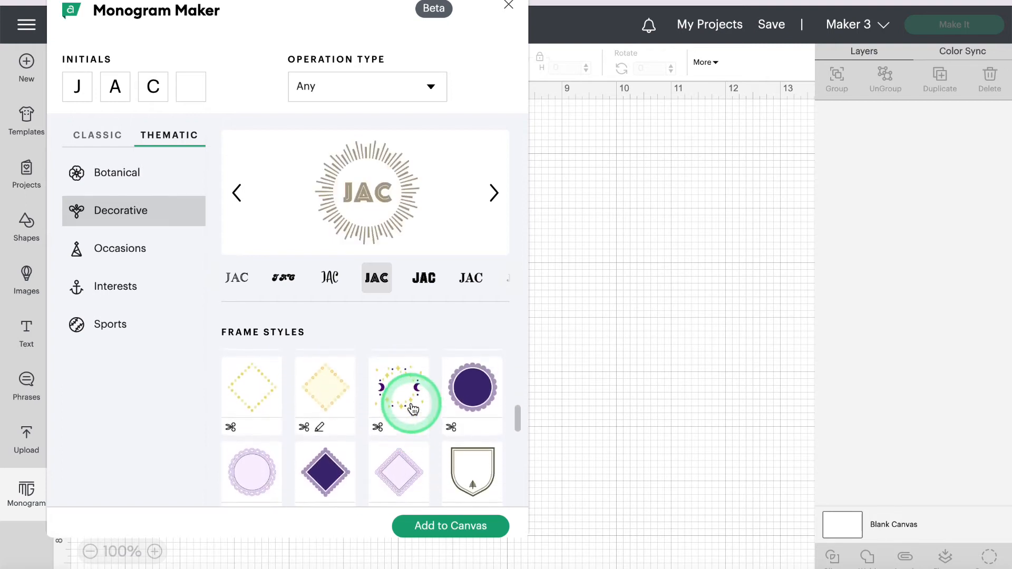
pyautogui.click(474, 396)
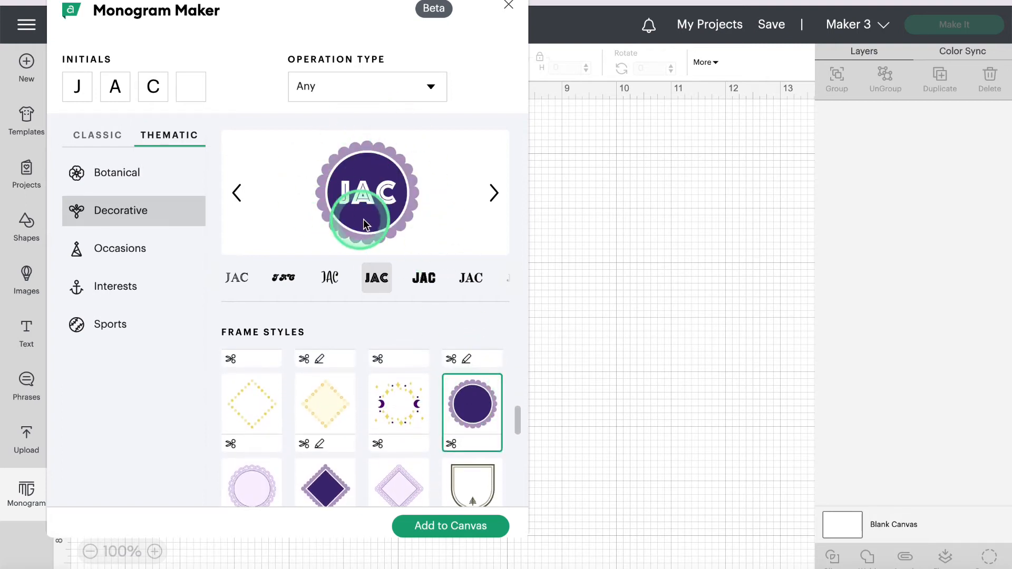
pyautogui.click(255, 493)
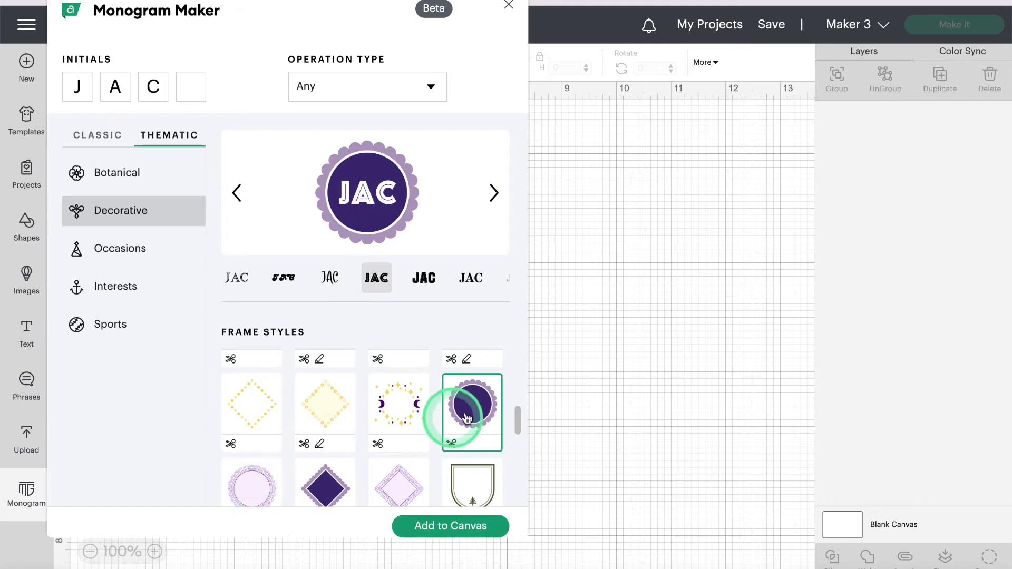
pyautogui.click(262, 489)
# Step: Frame the monogram in the light-blue mandala, then preview the JCA and script letter styles
pyautogui.scroll(-2, 260, 486)
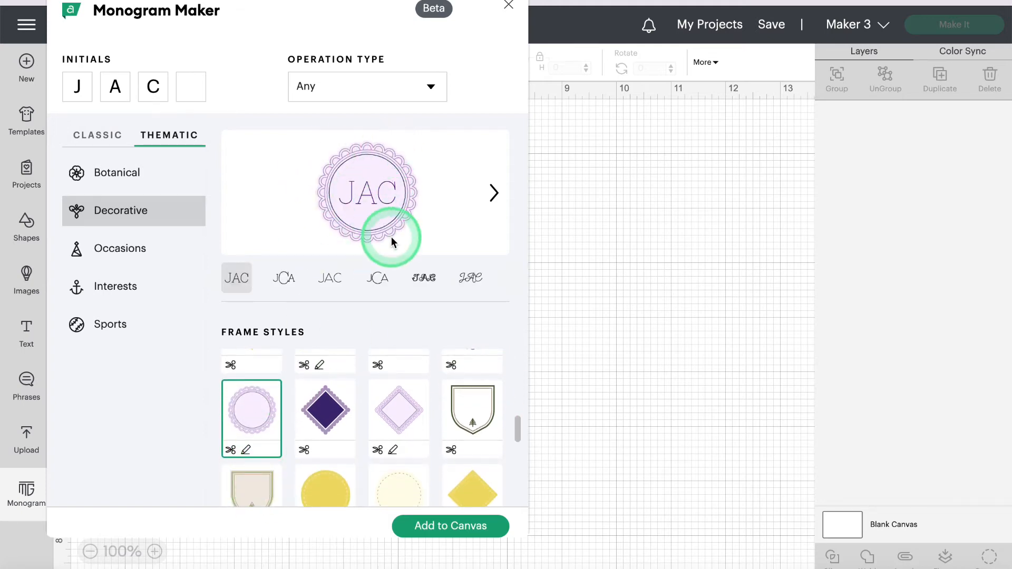
pyautogui.scroll(-1, 391, 238)
pyautogui.scroll(-2, 390, 364)
pyautogui.scroll(-3, 391, 370)
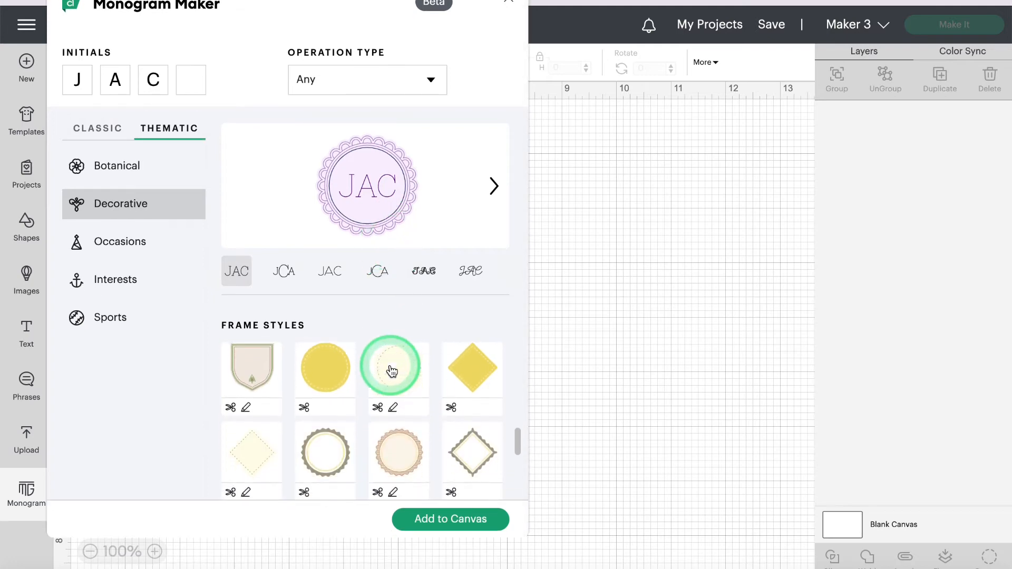
pyautogui.scroll(-2, 392, 371)
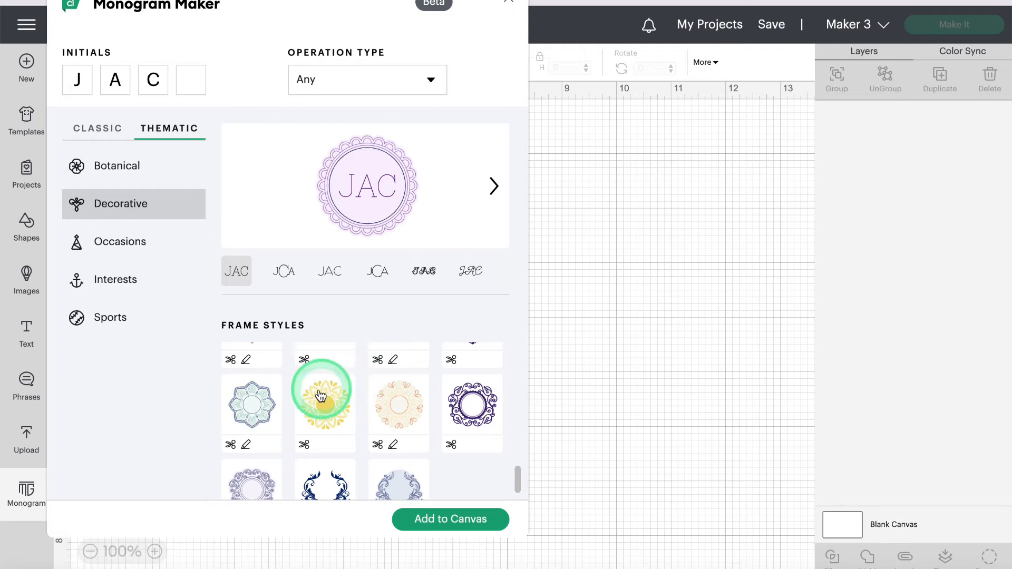
pyautogui.scroll(1, 388, 417)
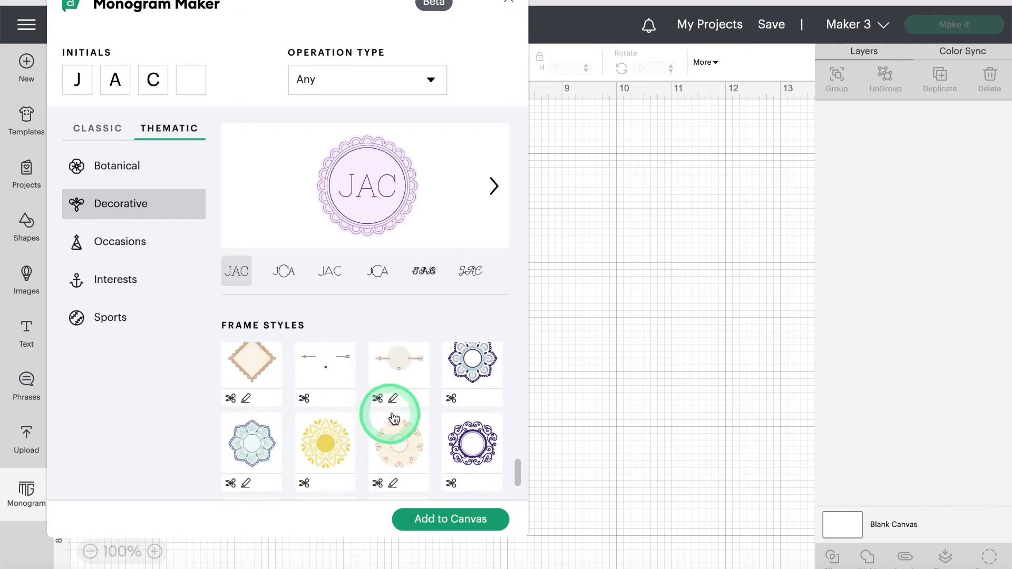
pyautogui.click(471, 364)
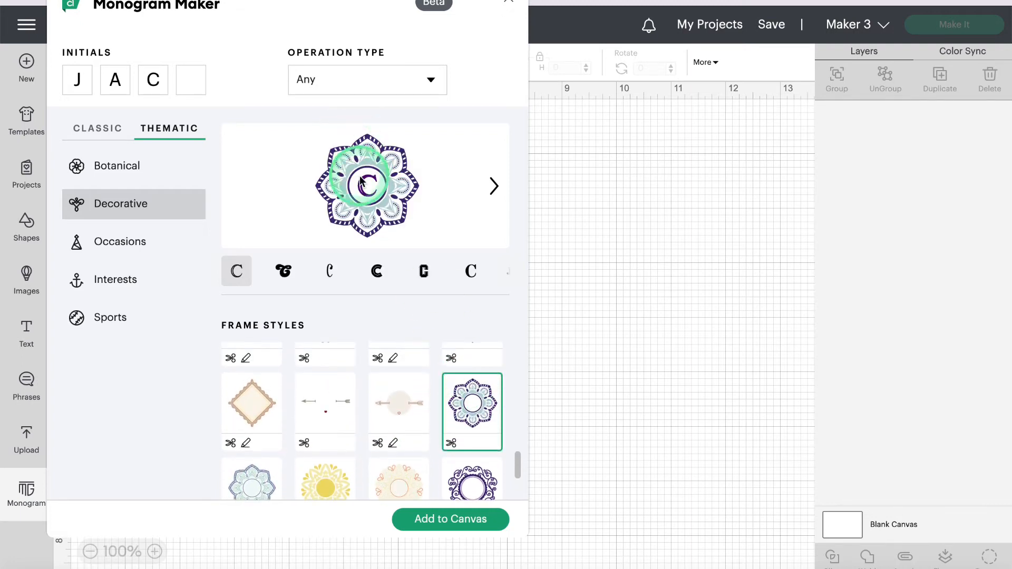
pyautogui.click(253, 472)
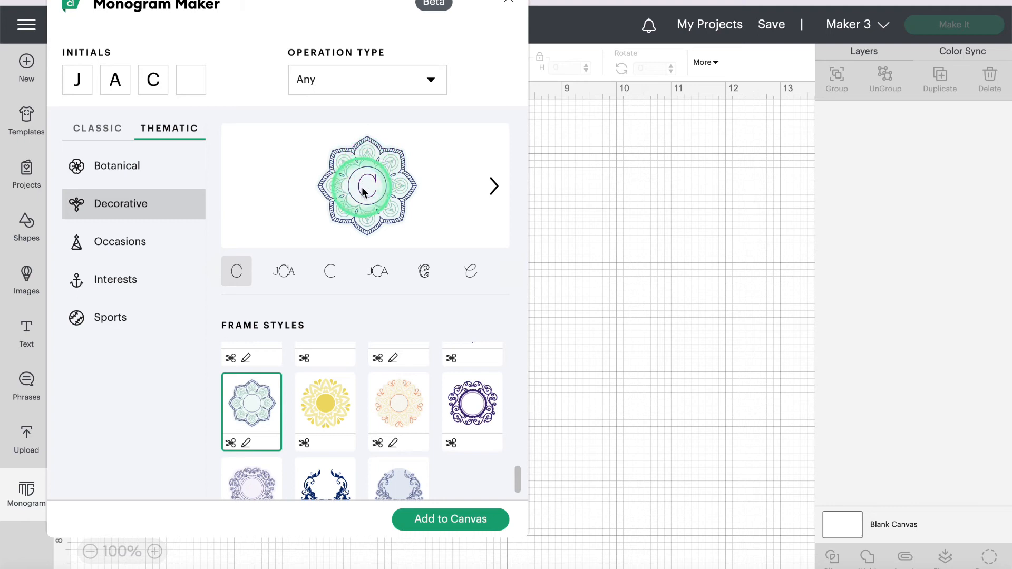
pyautogui.click(284, 273)
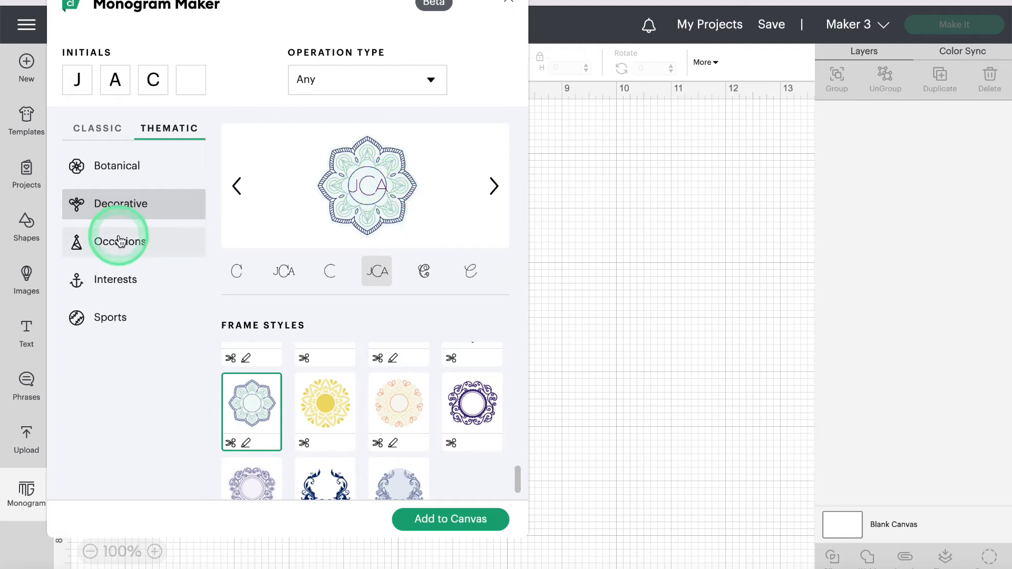
pyautogui.click(418, 274)
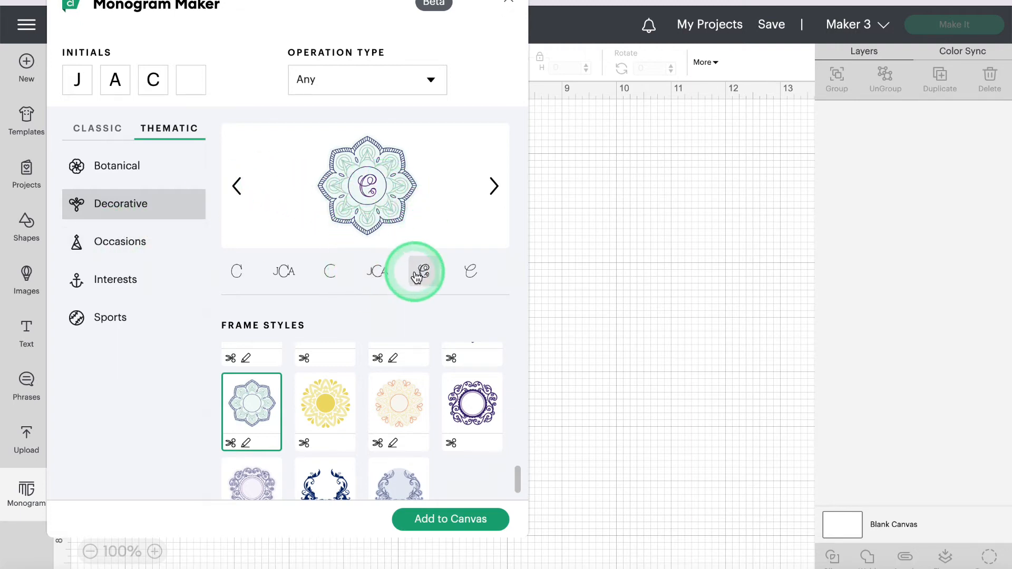
pyautogui.click(132, 246)
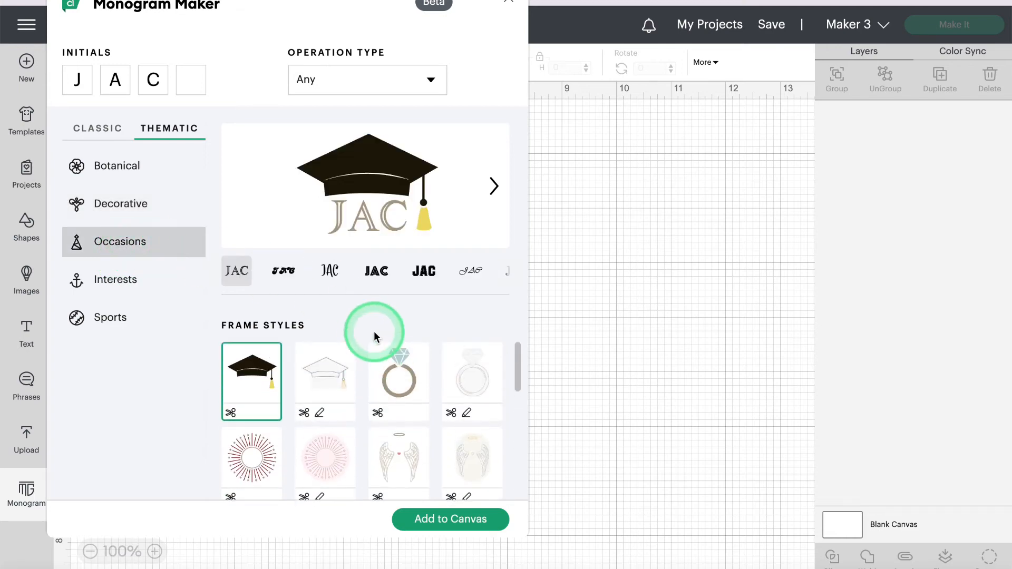
# Step: Try the Occasions frames: graduation cap, diamond ring, pale ring, pumpkin, maple leaf and heart
pyautogui.click(250, 381)
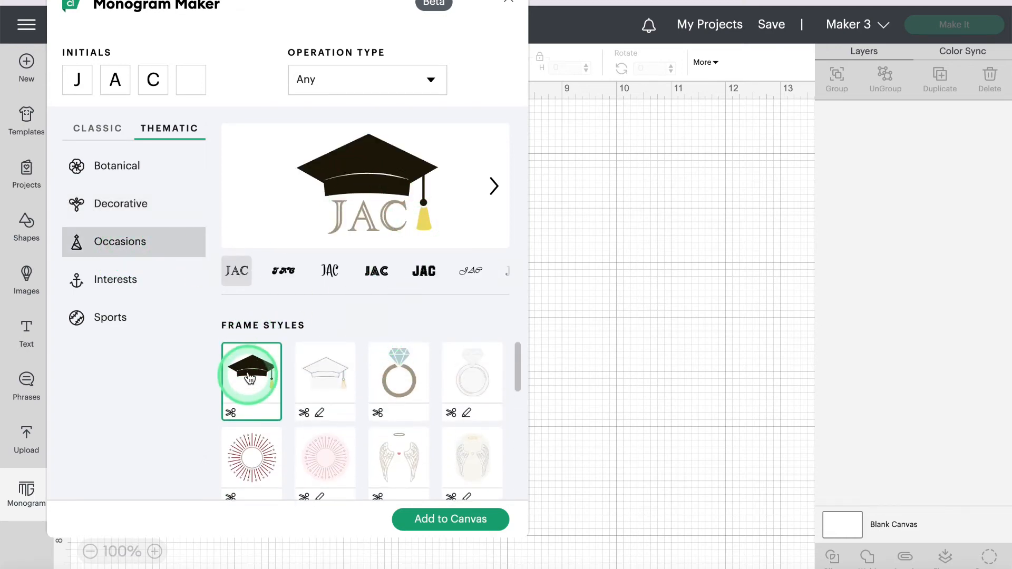
pyautogui.click(331, 378)
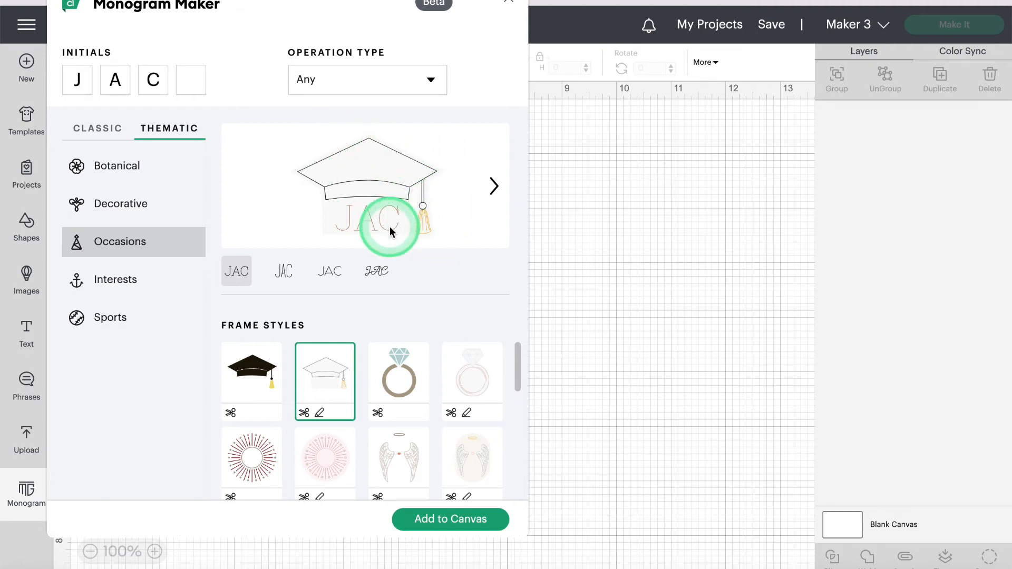
pyautogui.click(402, 369)
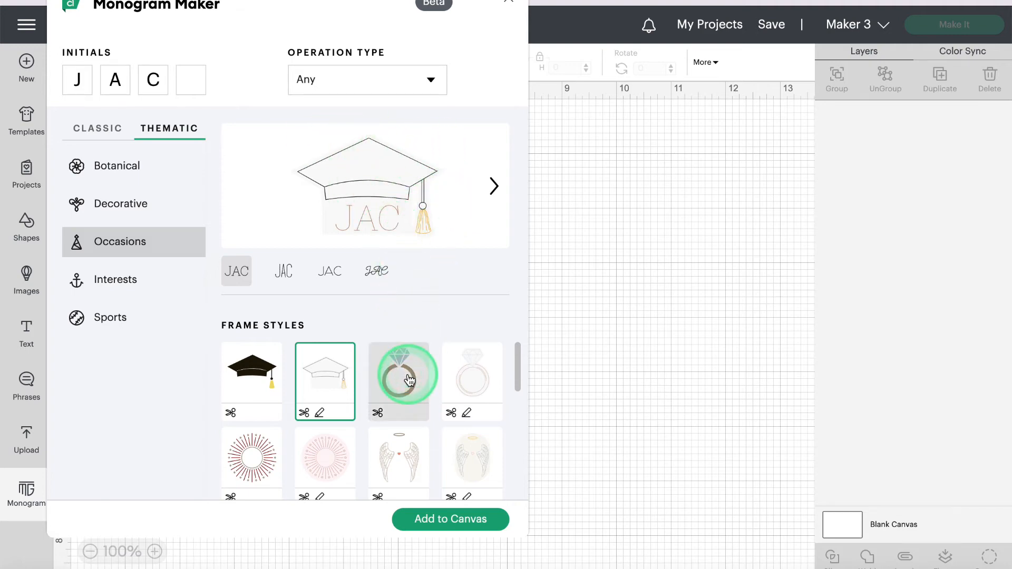
pyautogui.click(474, 381)
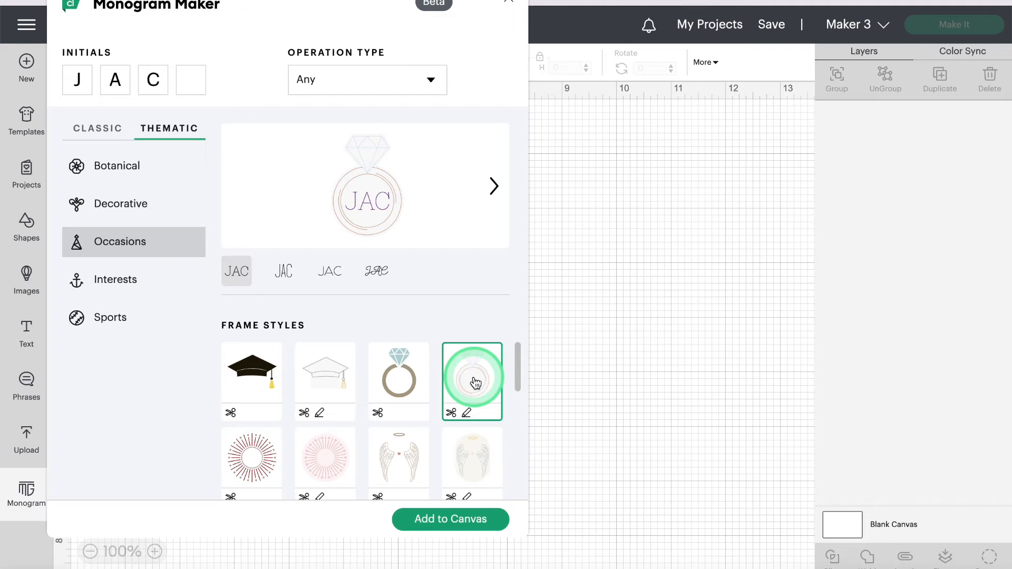
pyautogui.scroll(-5, 472, 374)
pyautogui.scroll(1, 472, 375)
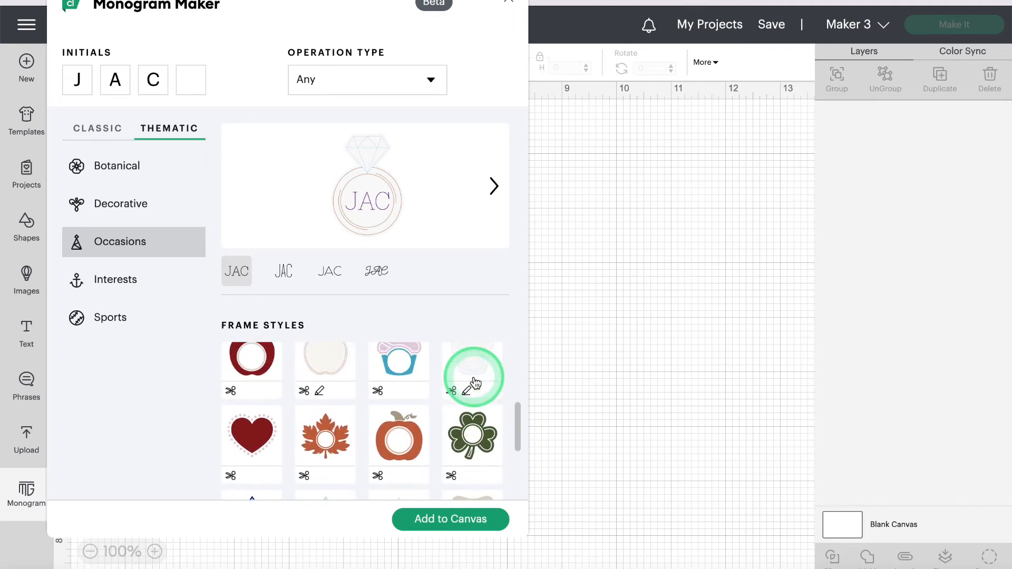
pyautogui.click(407, 436)
pyautogui.scroll(-1, 406, 435)
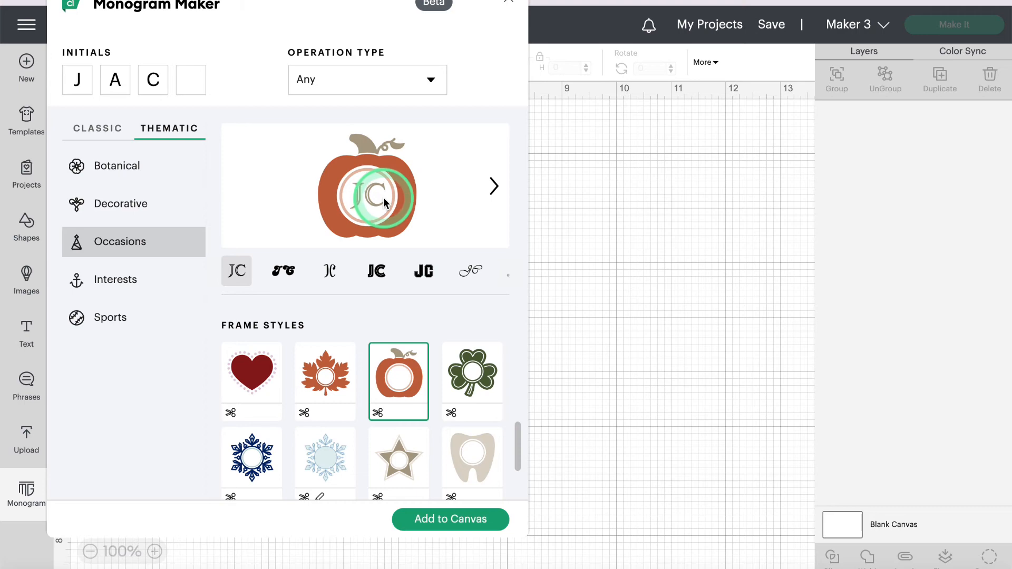
pyautogui.click(325, 377)
pyautogui.scroll(1, 259, 381)
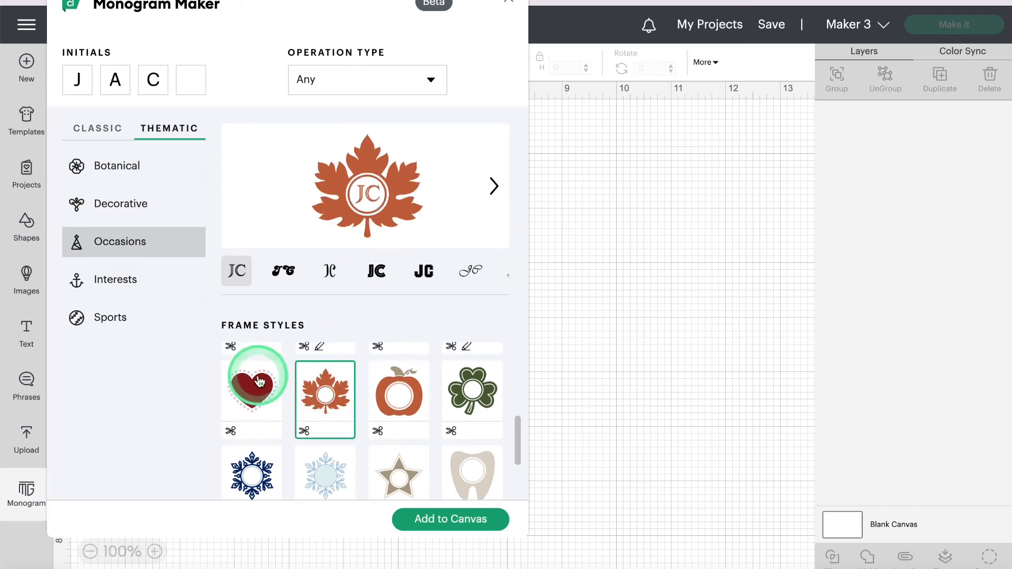
pyautogui.click(259, 383)
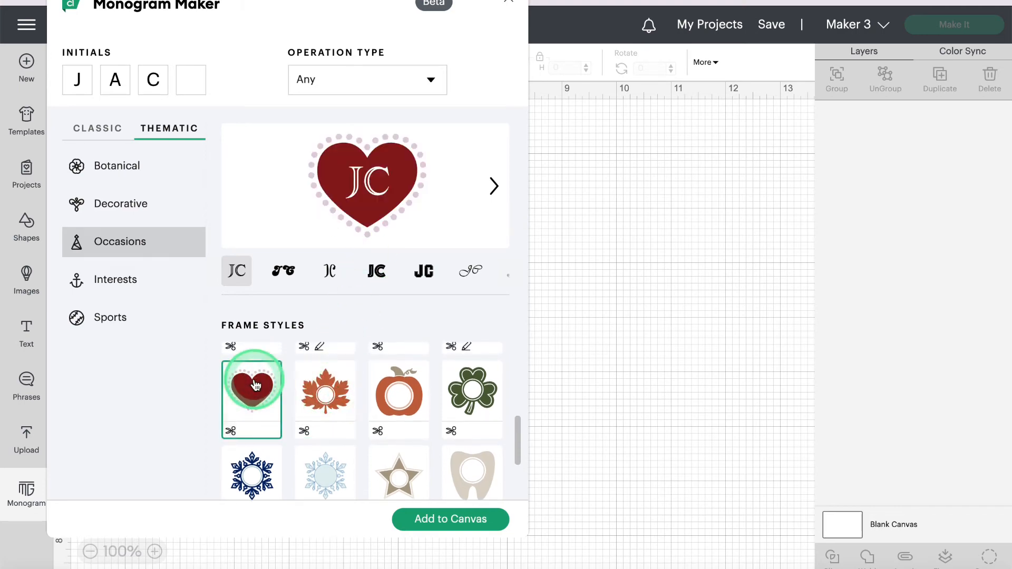
# Step: In the Interests designs, try the watering-can frame, then the flamingo frame
pyautogui.click(118, 283)
pyautogui.scroll(2, 395, 402)
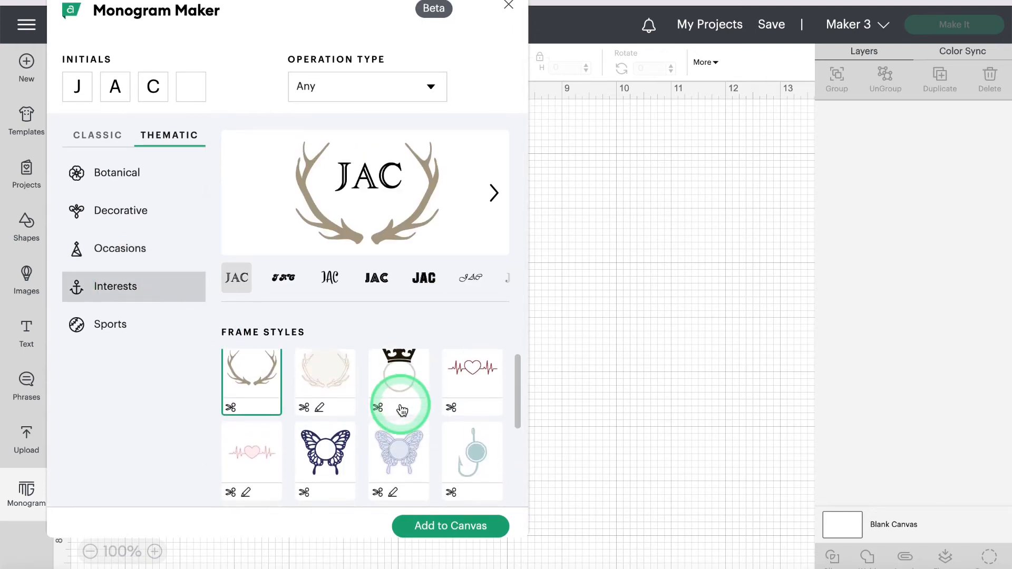
pyautogui.scroll(-3, 402, 410)
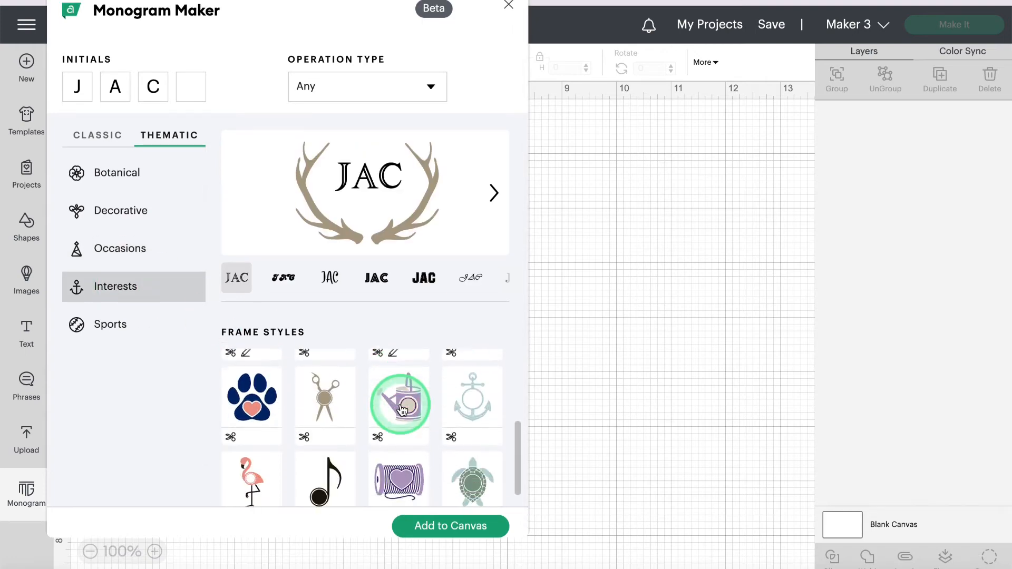
pyautogui.scroll(-2, 401, 411)
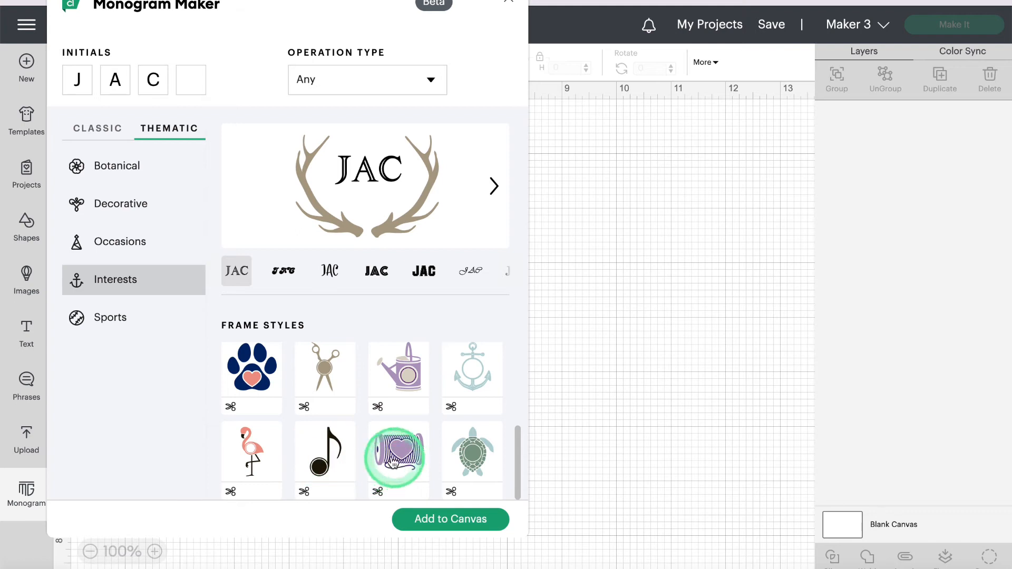
pyautogui.click(399, 372)
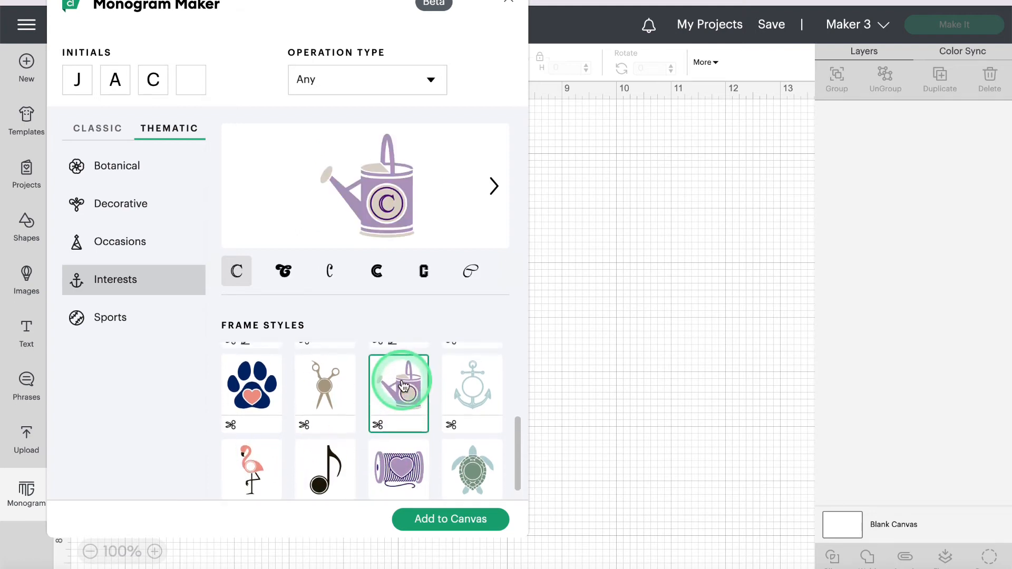
pyautogui.click(238, 467)
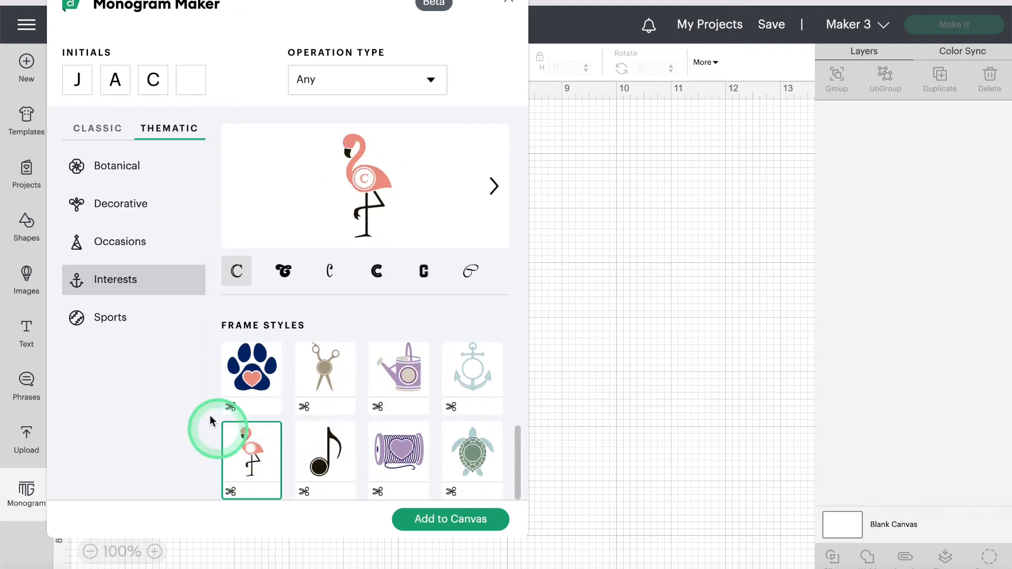
pyautogui.click(111, 316)
# Step: Among the Sports designs, try the barbell and blue rosette frames
pyautogui.click(436, 422)
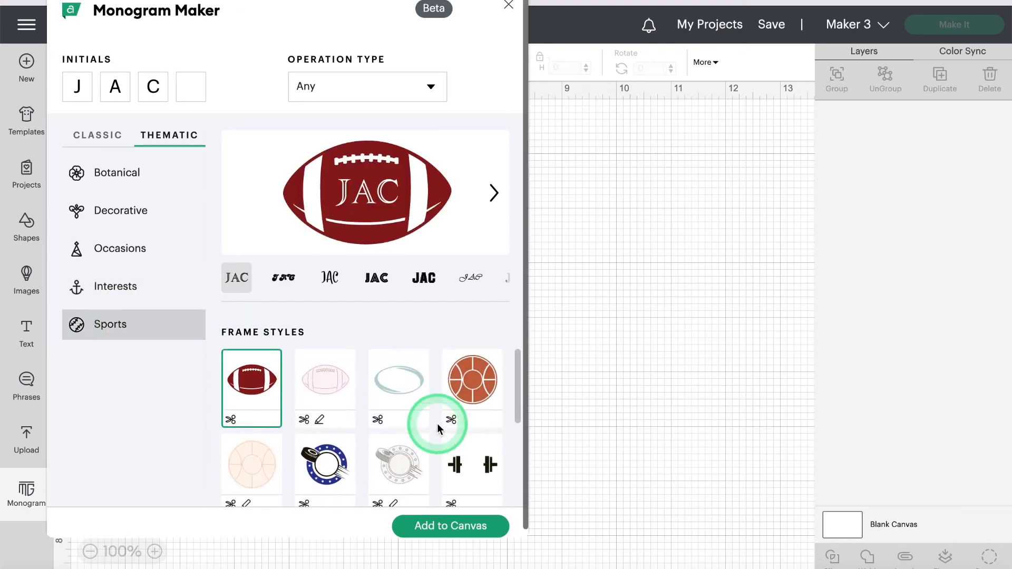
pyautogui.scroll(-3, 437, 423)
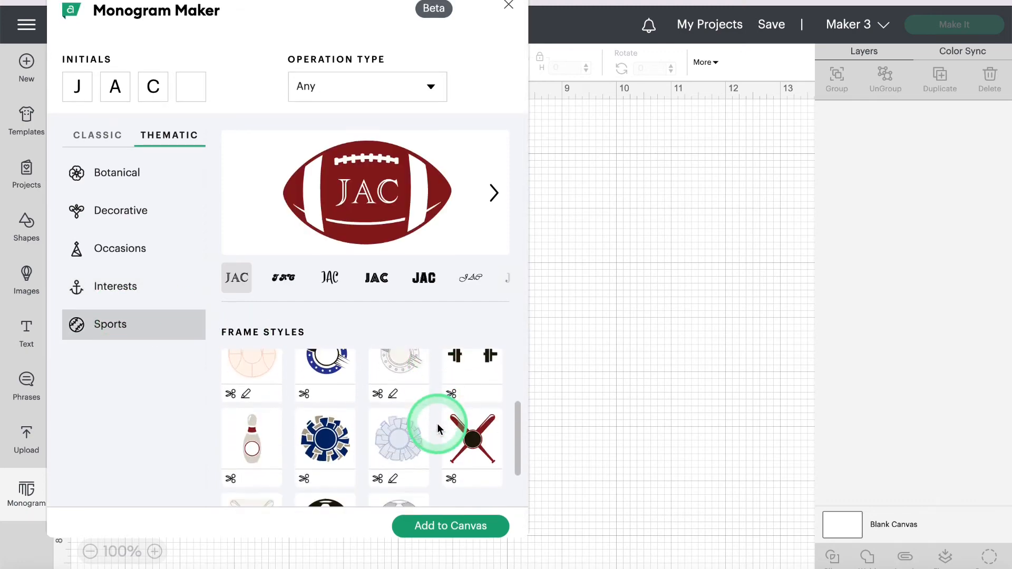
pyautogui.scroll(-2, 438, 423)
pyautogui.scroll(4, 438, 423)
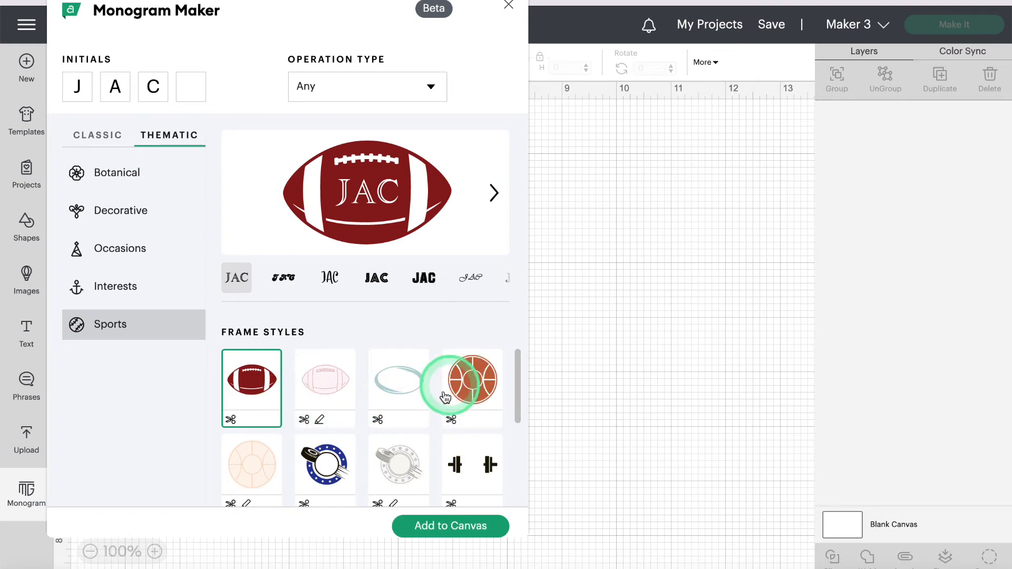
pyautogui.scroll(-1, 318, 425)
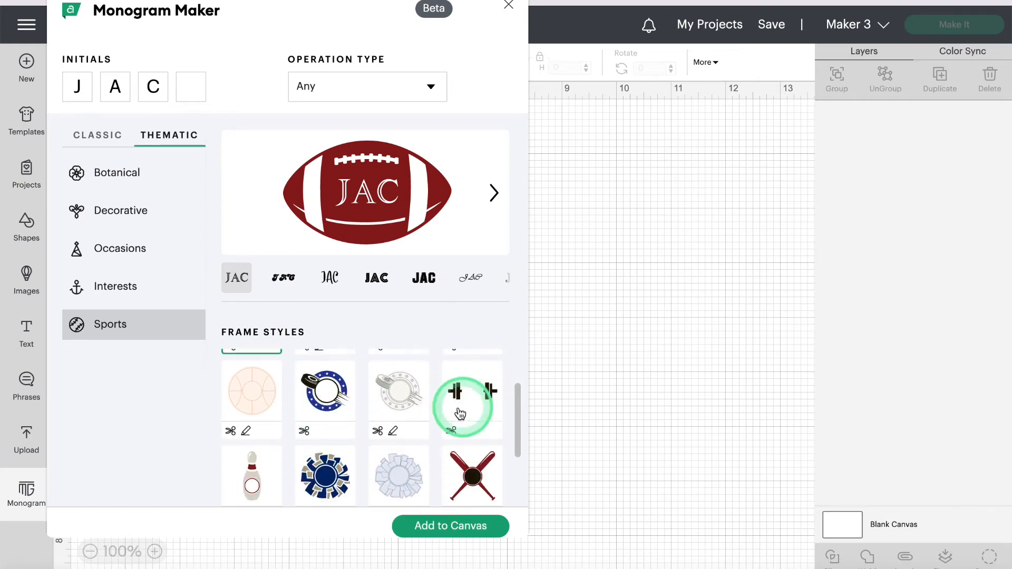
pyautogui.click(486, 407)
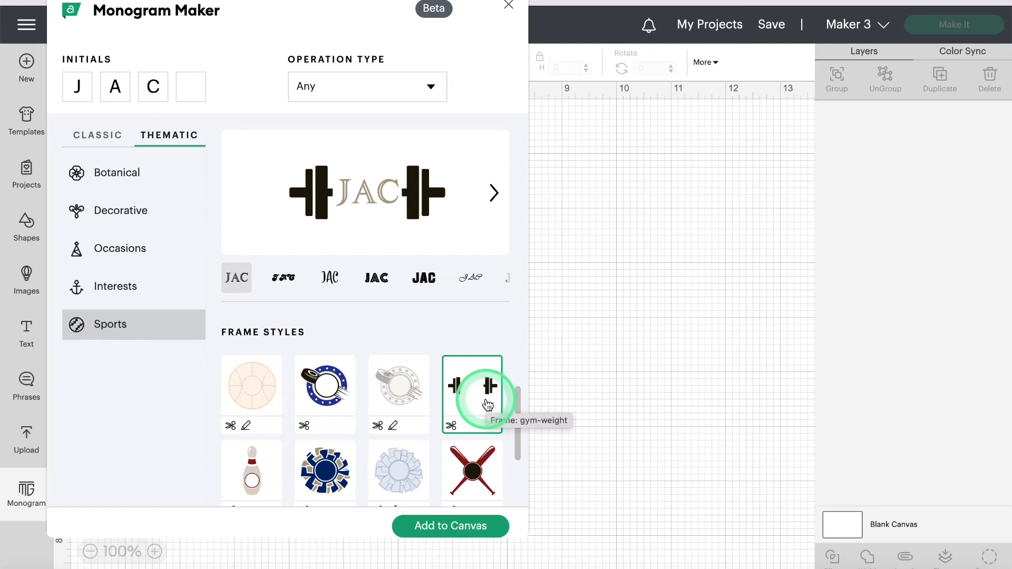
pyautogui.click(324, 470)
# Step: Try the pale blue rosette and crossed baseball bats frames, settling on the soccer-ball frame
pyautogui.scroll(-2, 335, 472)
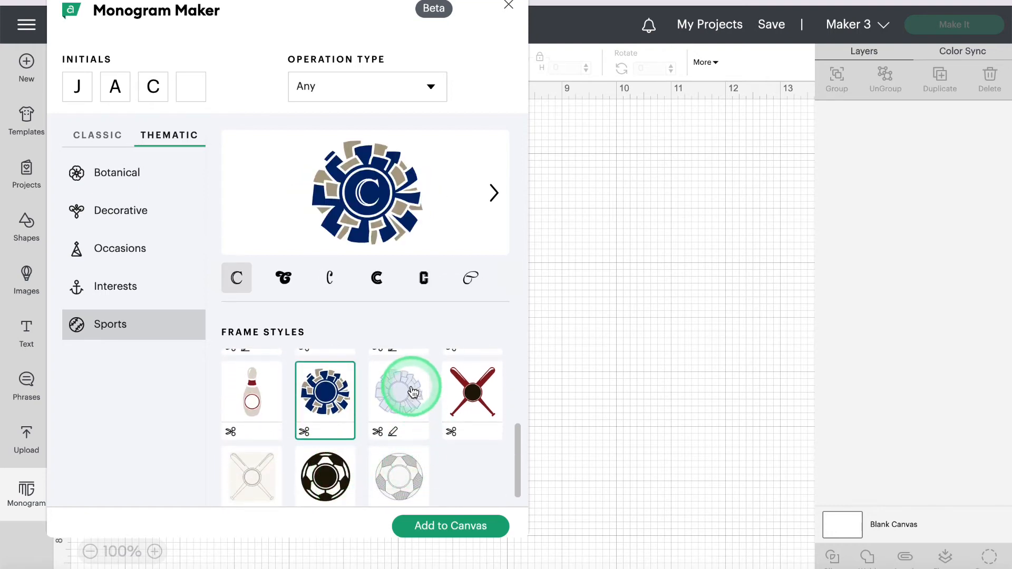
pyautogui.click(413, 391)
pyautogui.click(473, 389)
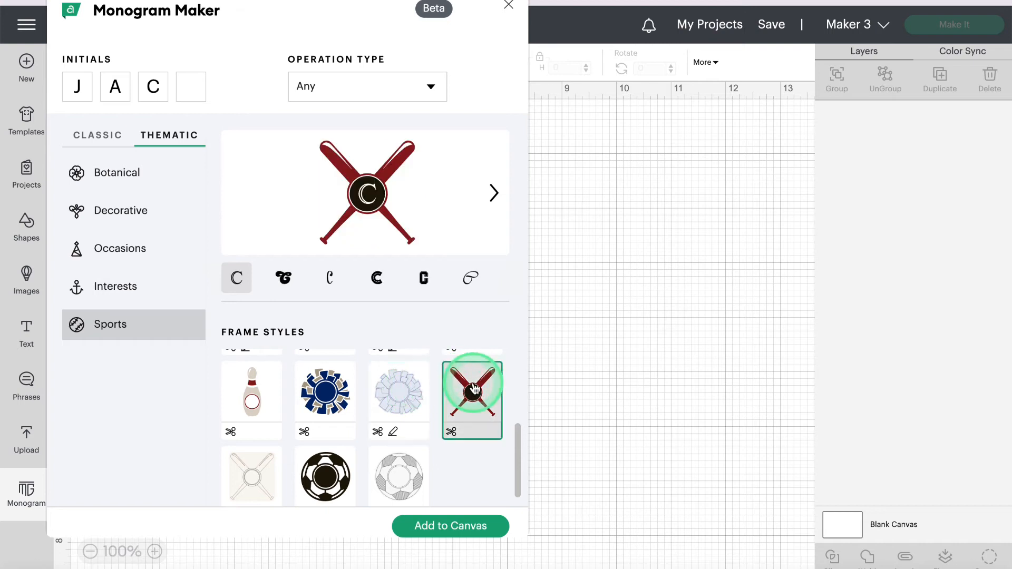
pyautogui.click(298, 456)
pyautogui.scroll(-2, 353, 421)
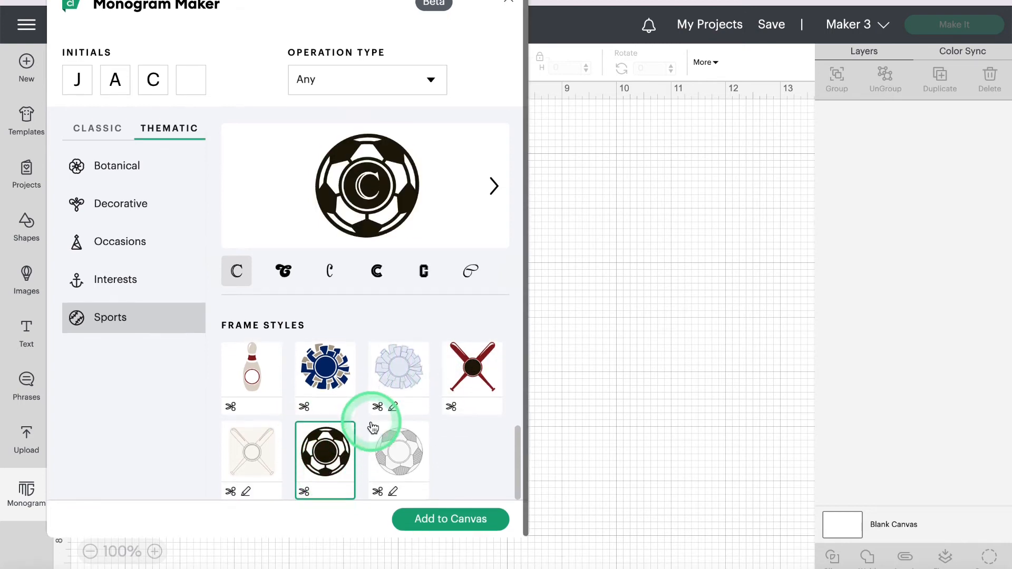
pyautogui.scroll(3, 396, 380)
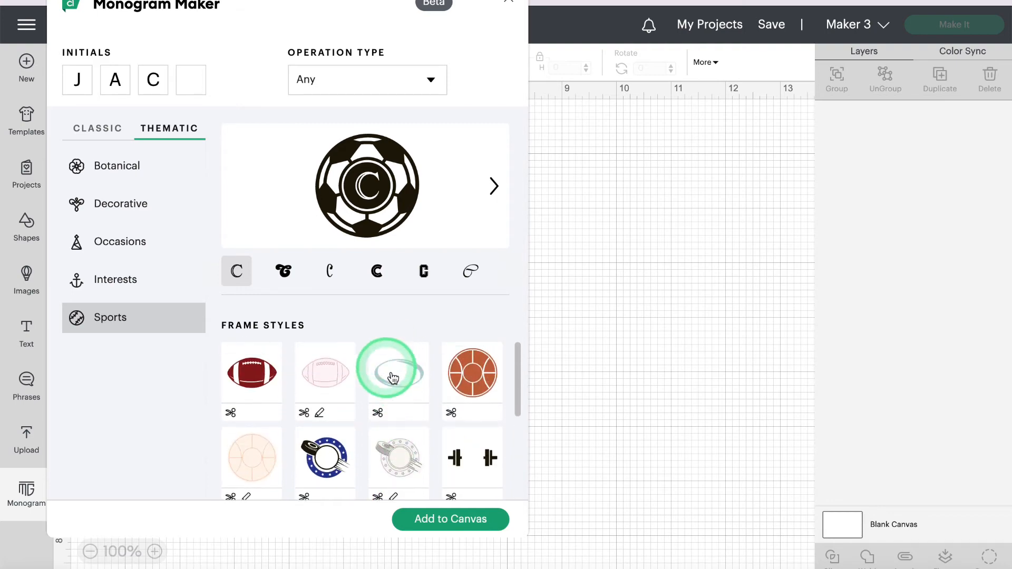
pyautogui.scroll(-2, 393, 379)
pyautogui.scroll(2, 401, 380)
pyautogui.scroll(-4, 411, 383)
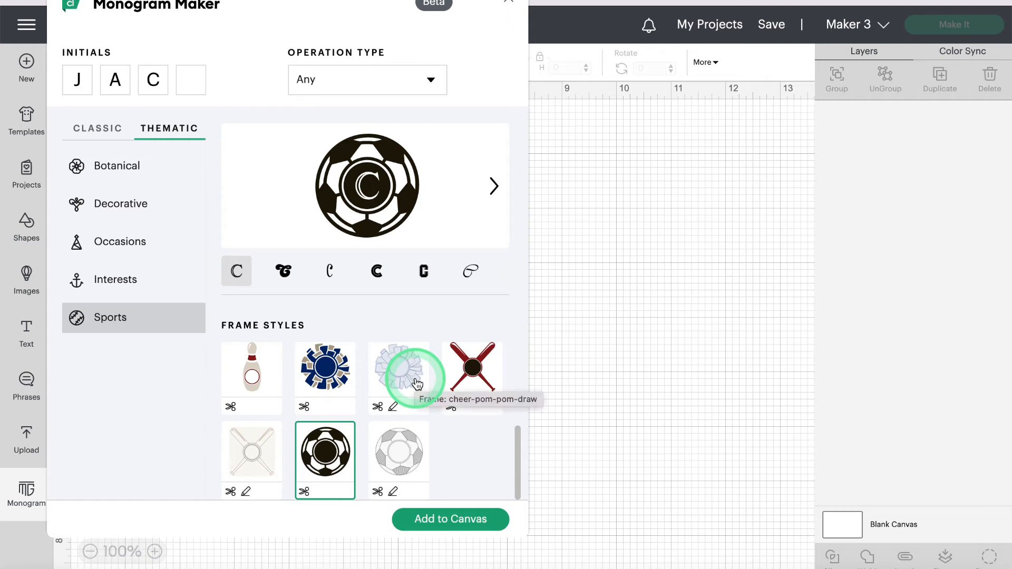
pyautogui.scroll(1, 316, 296)
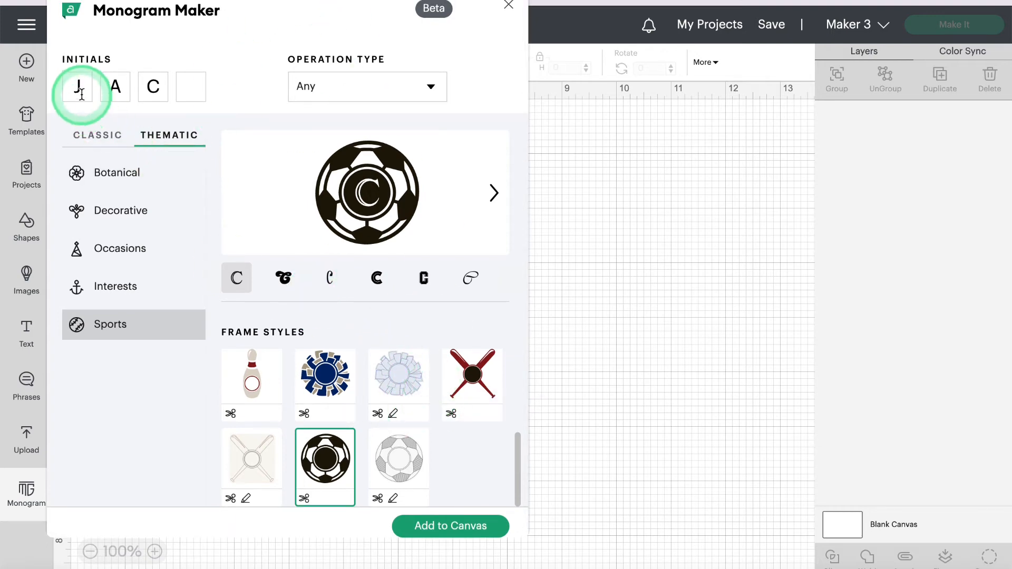
# Step: Set Operation Type to Any and pick the JCA monogram style with the tall C
pyautogui.click(374, 82)
pyautogui.click(319, 161)
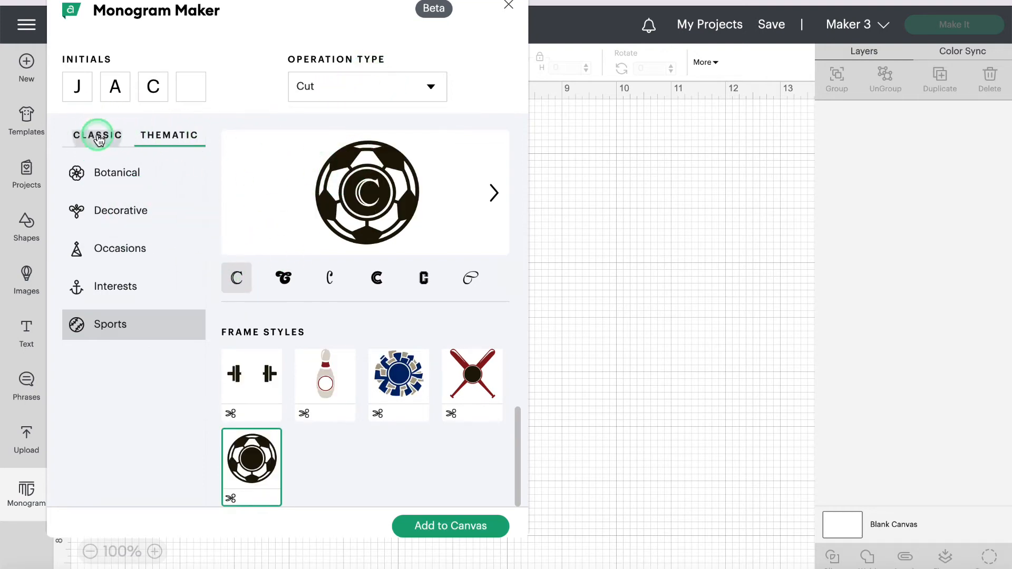
pyautogui.click(99, 137)
pyautogui.click(418, 87)
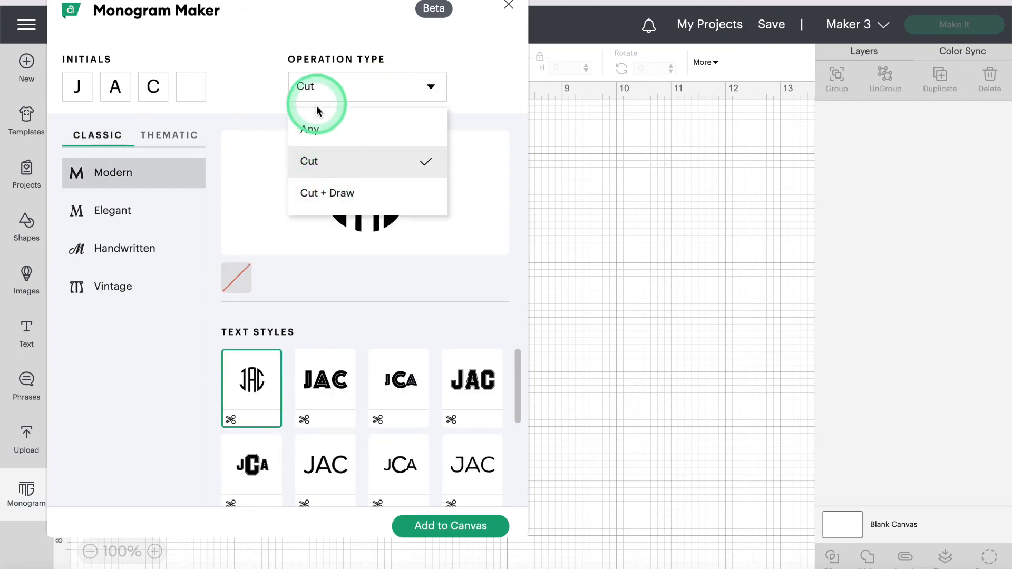
pyautogui.click(317, 128)
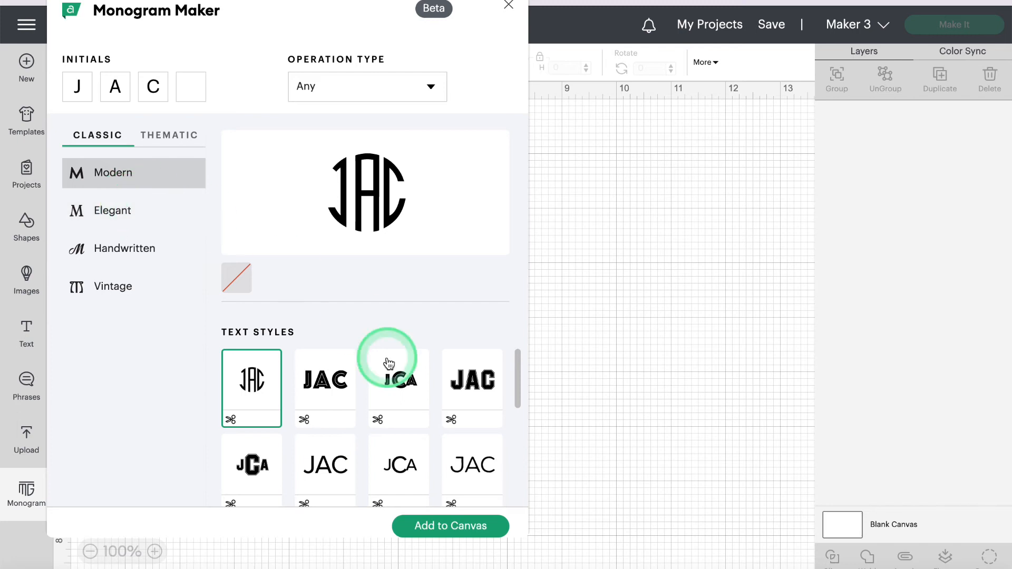
pyautogui.scroll(-3, 388, 364)
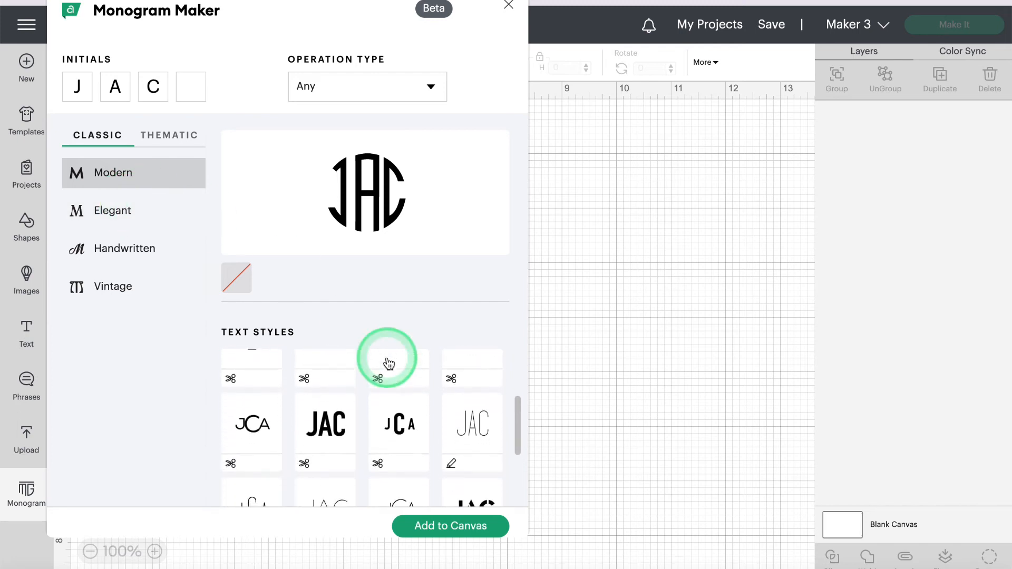
pyautogui.scroll(1, 403, 387)
pyautogui.click(403, 461)
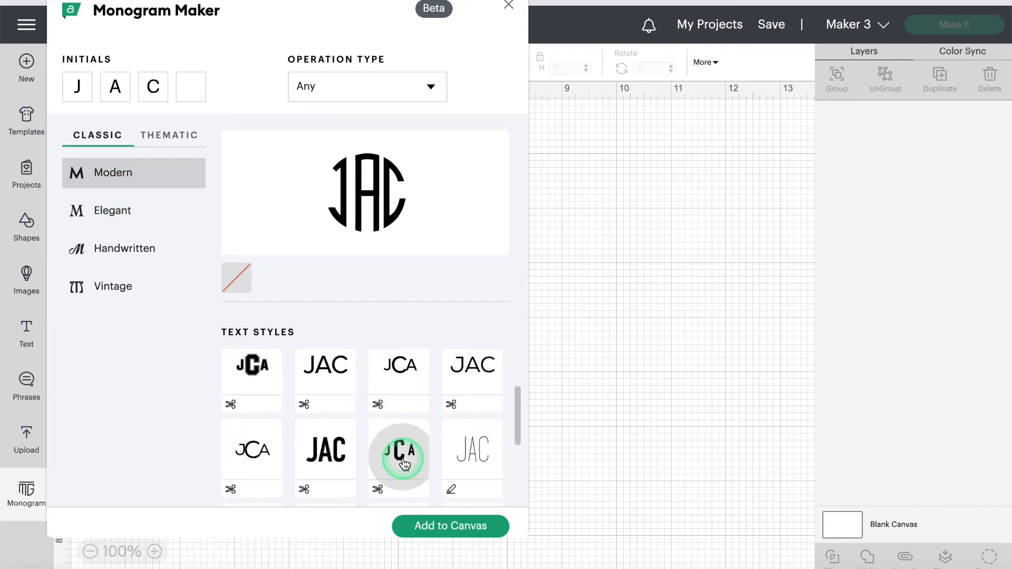
# Step: Step through the frame designs, choose the pink dotted circle, and add the monogram to the canvas
pyautogui.scroll(-1, 404, 460)
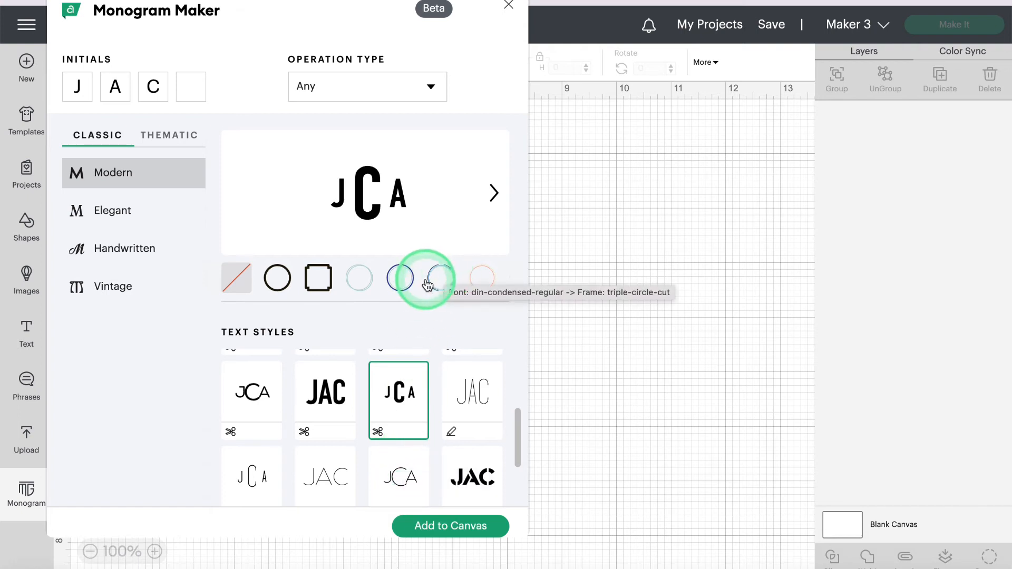
pyautogui.click(493, 193)
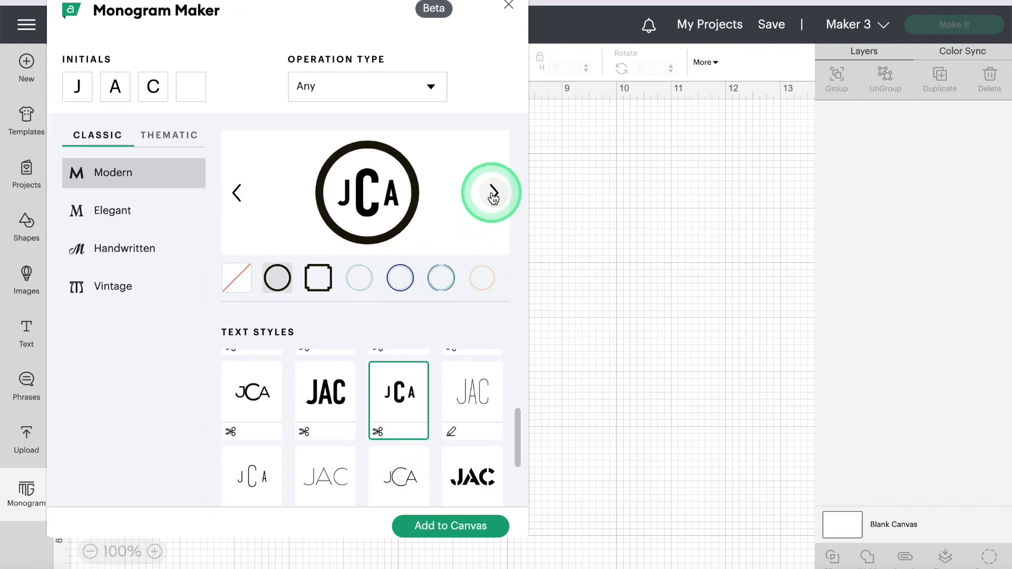
pyautogui.click(493, 193)
pyautogui.click(493, 193)
pyautogui.click(493, 193)
pyautogui.click(493, 193)
pyautogui.click(493, 193)
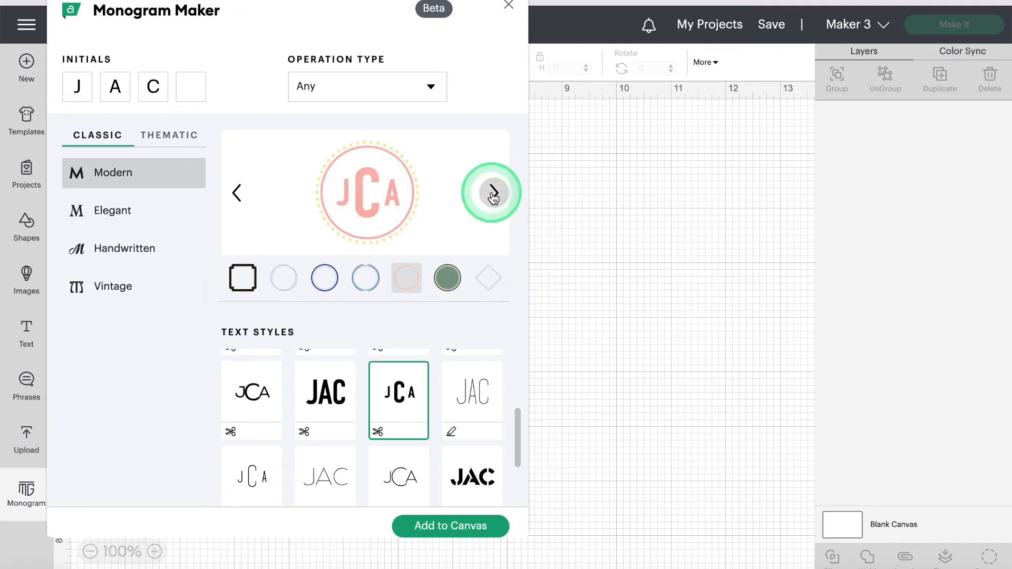
pyautogui.click(493, 193)
pyautogui.click(376, 265)
pyautogui.click(339, 283)
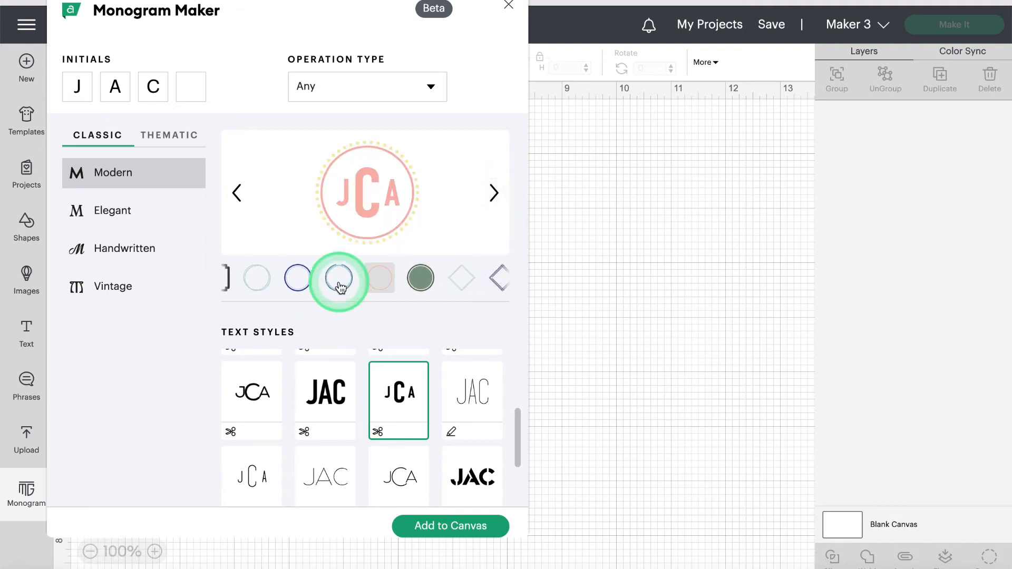
pyautogui.click(430, 526)
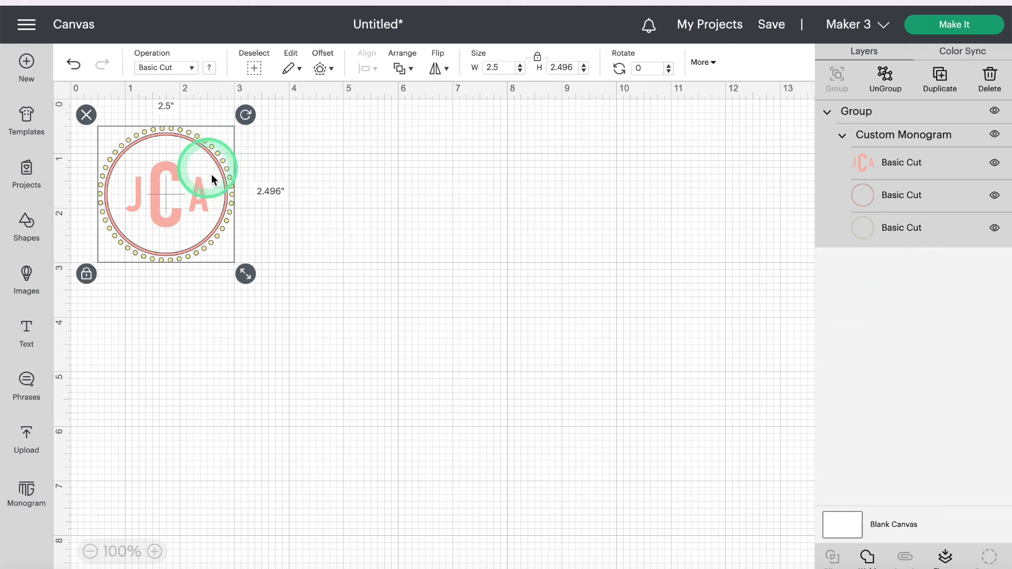
# Step: Resize the placed JCA monogram with its corner handle to about 1.639 by 1.636 in
pyautogui.moveTo(246, 273); pyautogui.dragTo(208, 196)
# Step: Select the monogram group and set its width to 1.8 in, giving 1.8 by 1.797 in
pyautogui.click(433, 192)
pyautogui.click(844, 120)
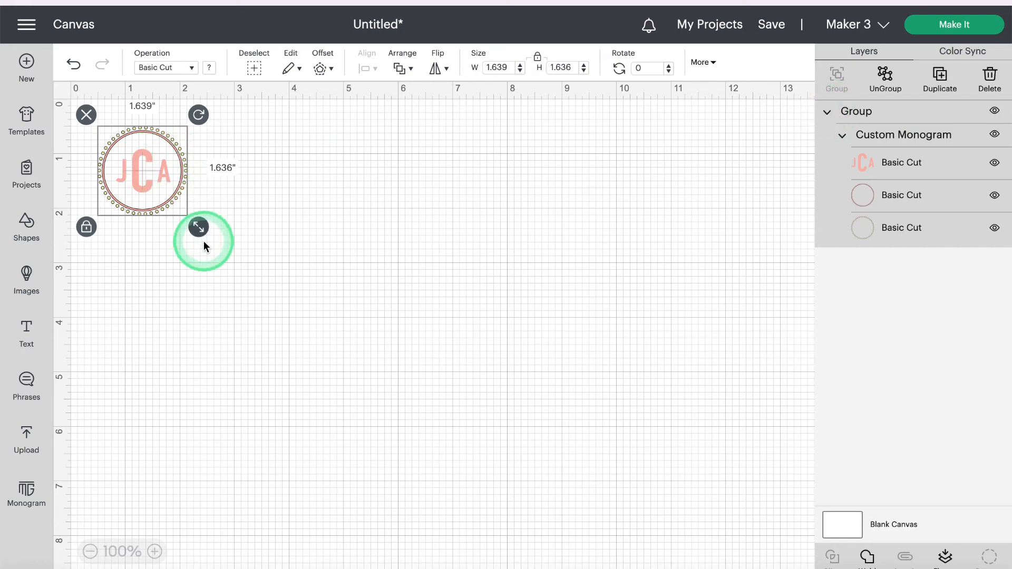
pyautogui.moveTo(198, 228); pyautogui.dragTo(246, 274)
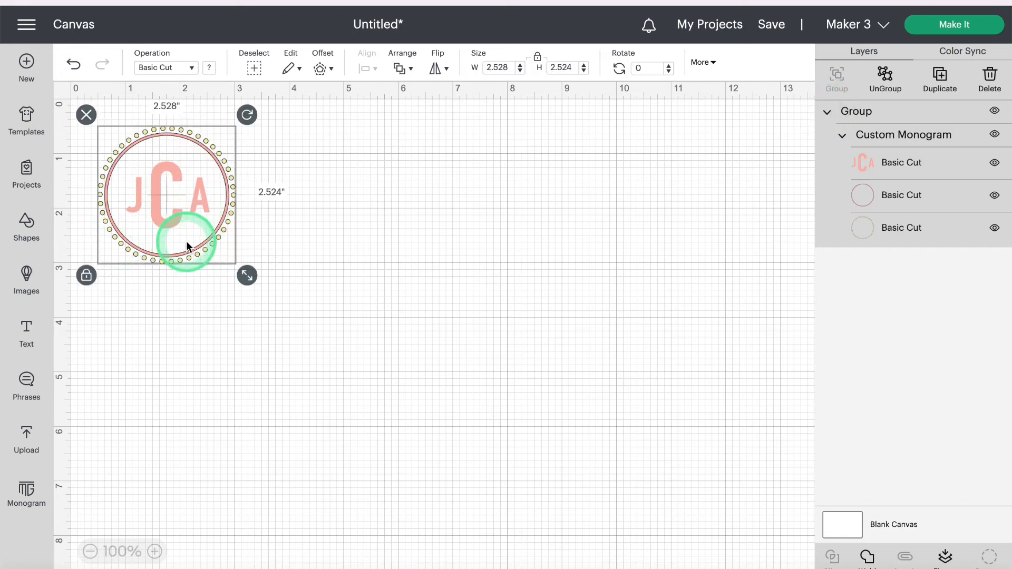
pyautogui.moveTo(254, 278); pyautogui.dragTo(227, 255)
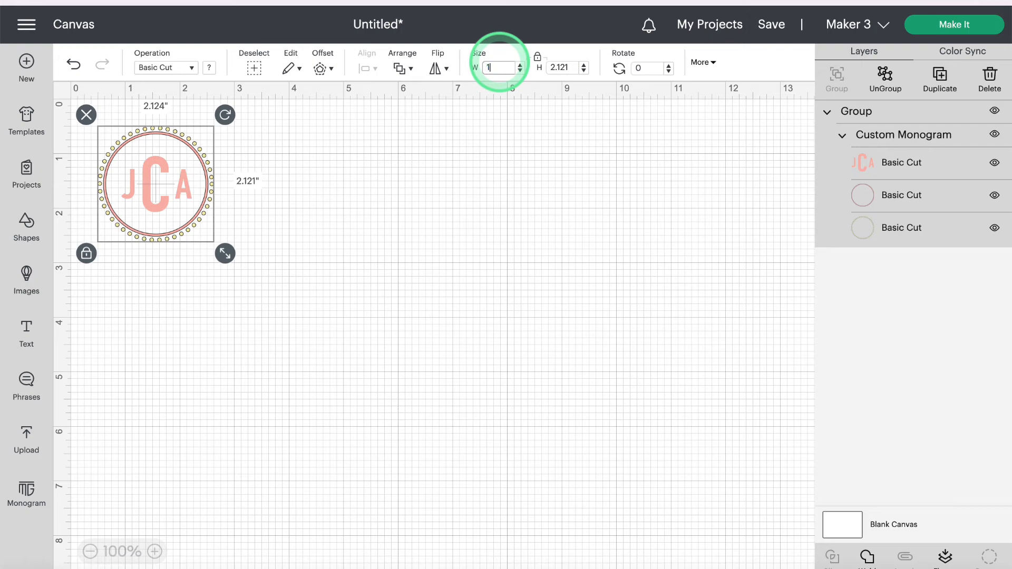
pyautogui.click(499, 61)
pyautogui.write('1.8')
pyautogui.press('Return')
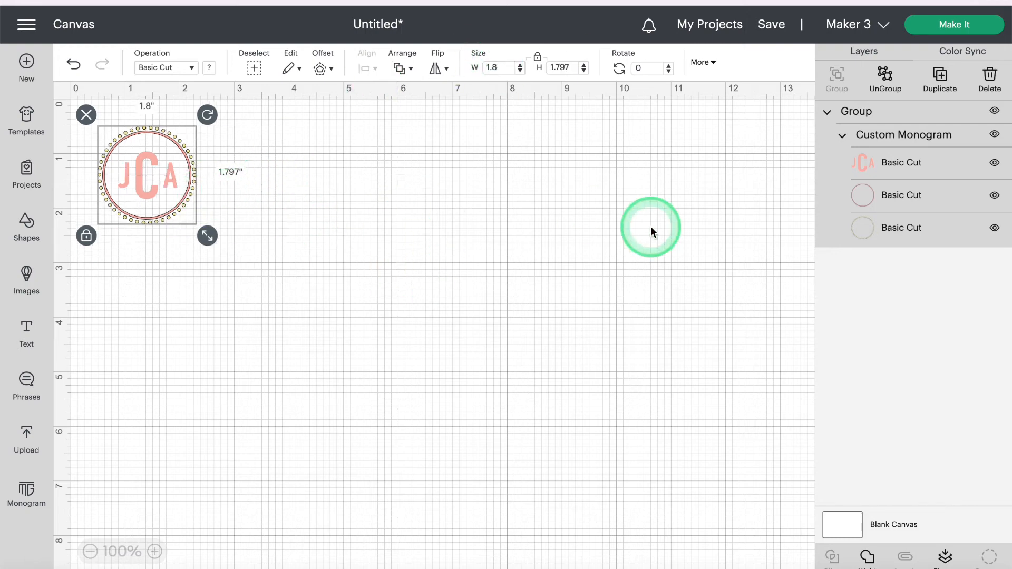
pyautogui.click(400, 232)
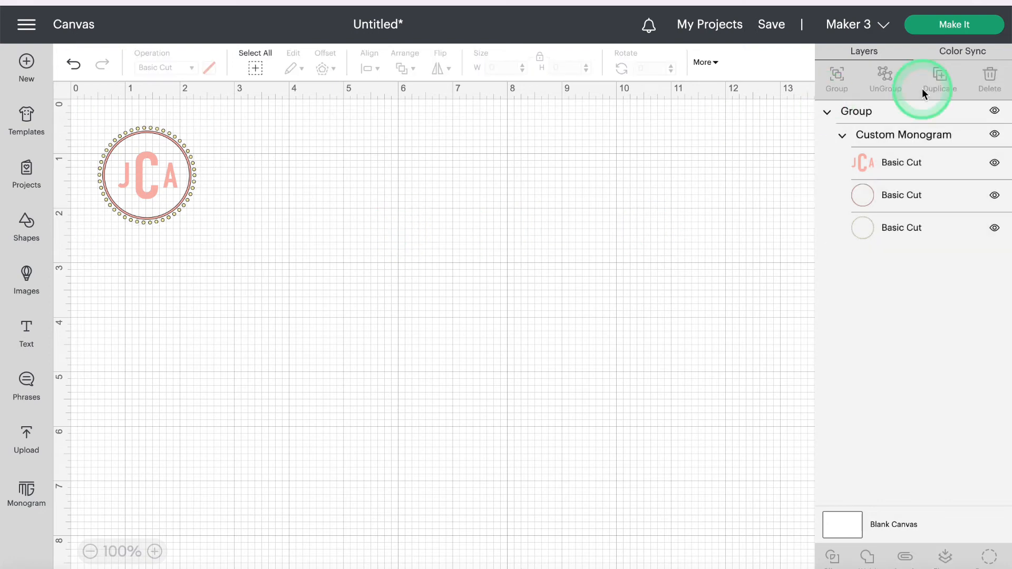
pyautogui.click(958, 27)
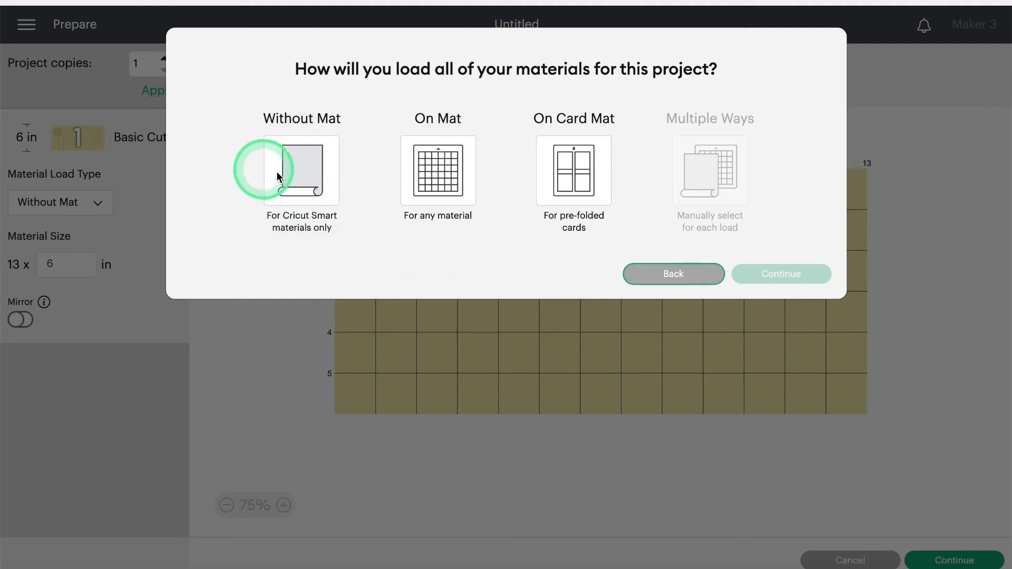
pyautogui.click(441, 161)
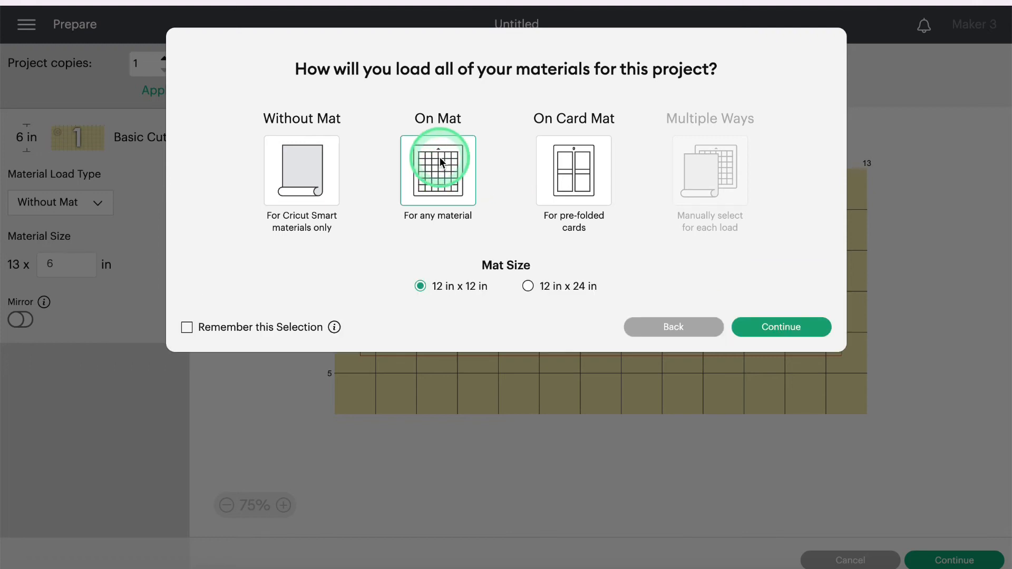
pyautogui.click(777, 328)
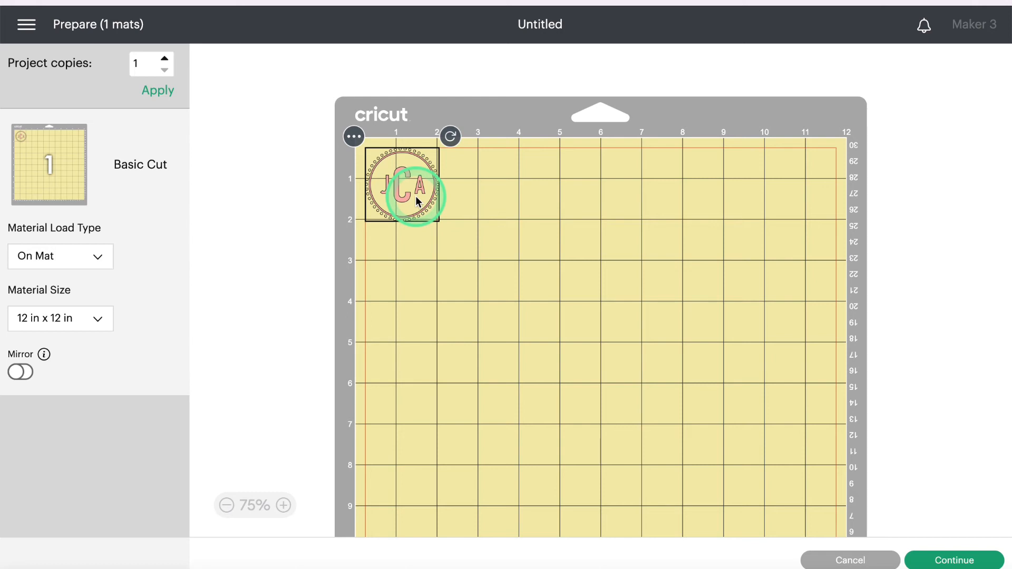
pyautogui.scroll(2, 416, 198)
pyautogui.scroll(3, 417, 197)
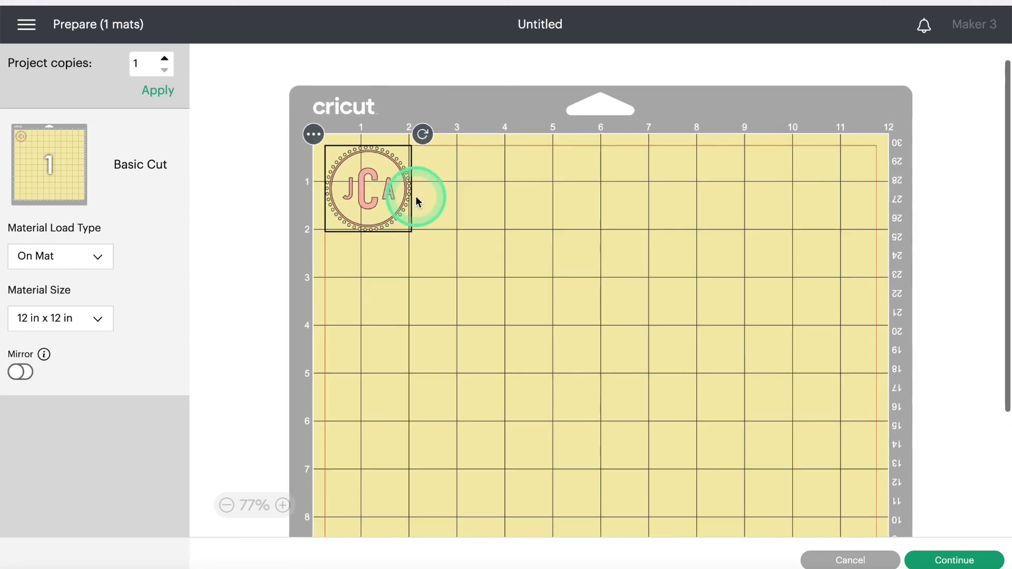
pyautogui.scroll(1, 416, 196)
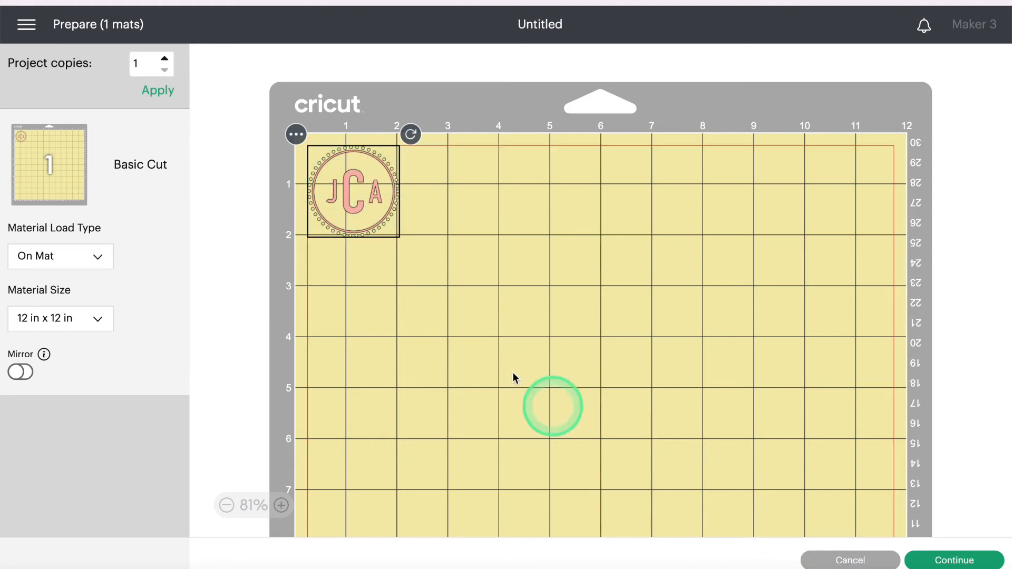
pyautogui.click(843, 560)
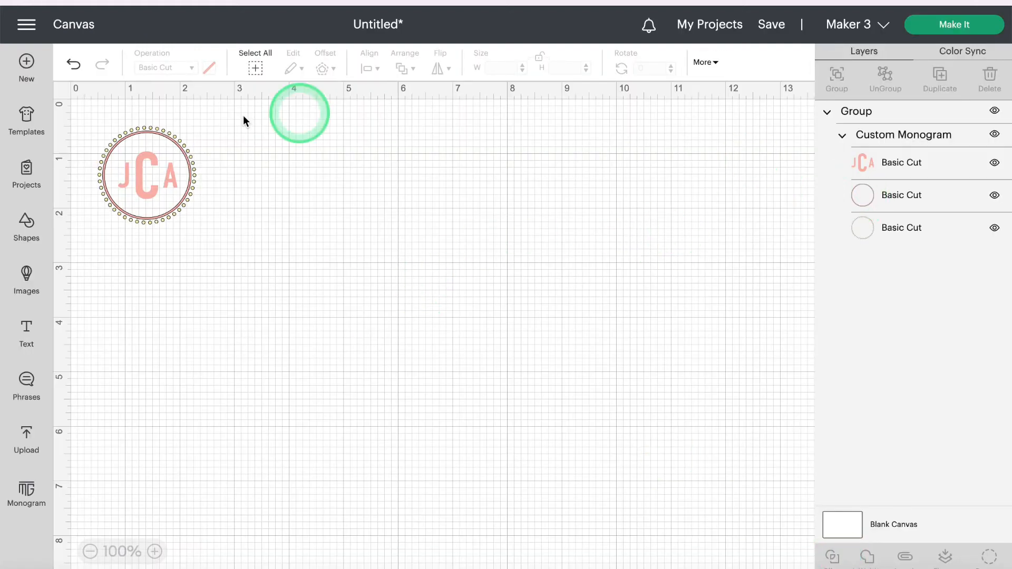
# Step: Ungroup the JCA monogram, preview it on a 12 x 12 in mat, then return to the canvas
pyautogui.moveTo(229, 256); pyautogui.dragTo(96, 111)
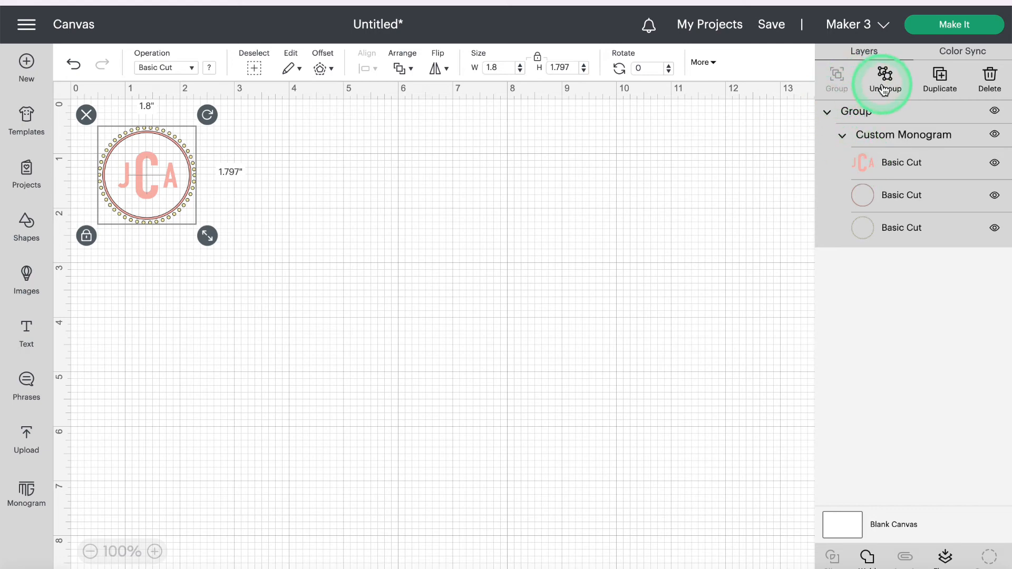
pyautogui.click(884, 86)
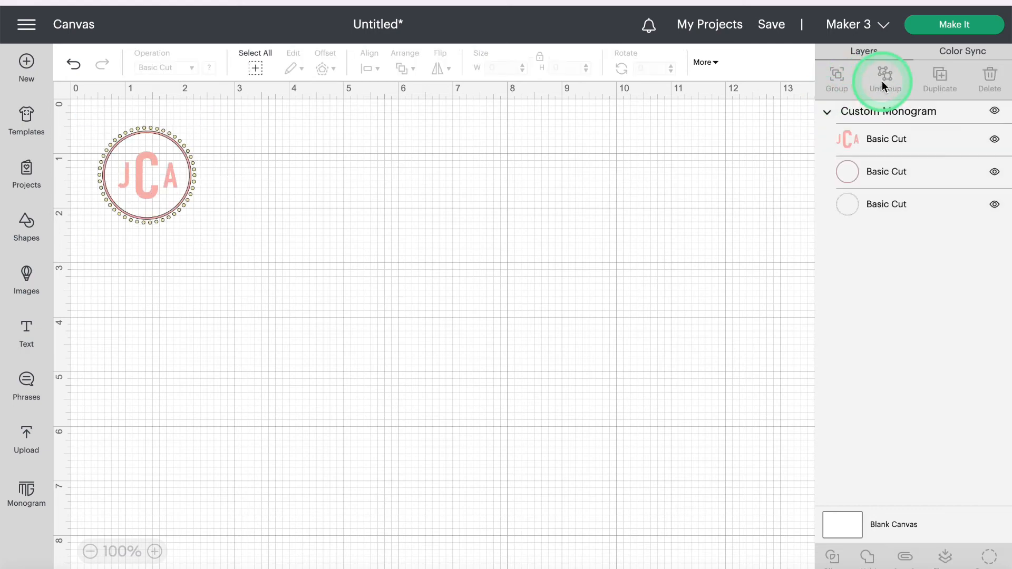
pyautogui.click(945, 29)
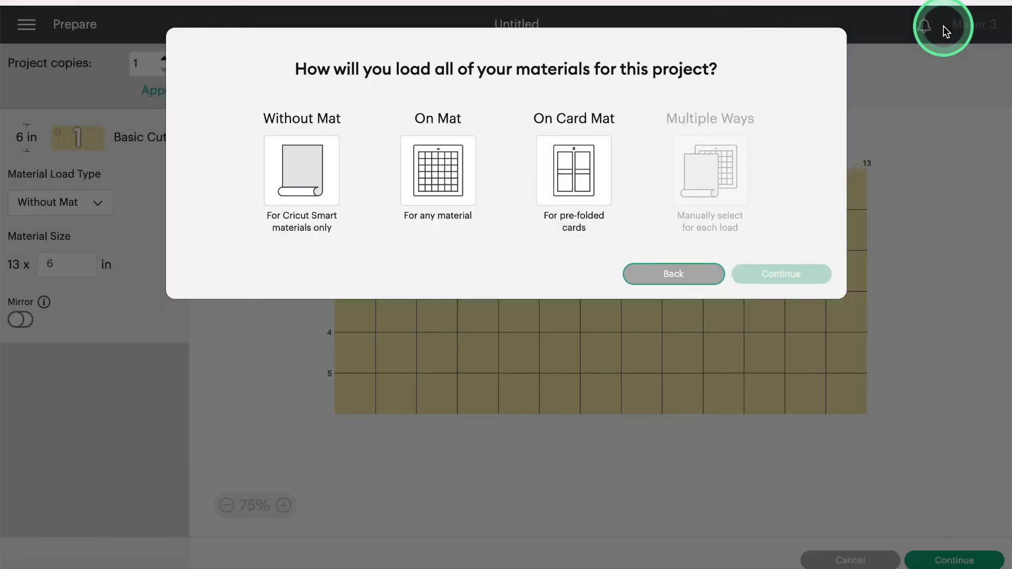
pyautogui.click(452, 174)
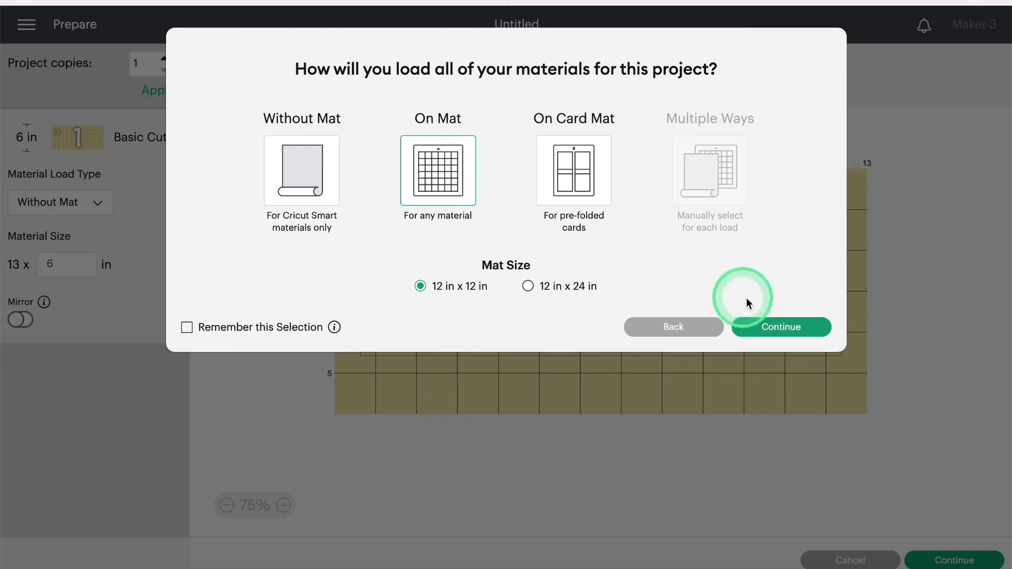
pyautogui.click(770, 327)
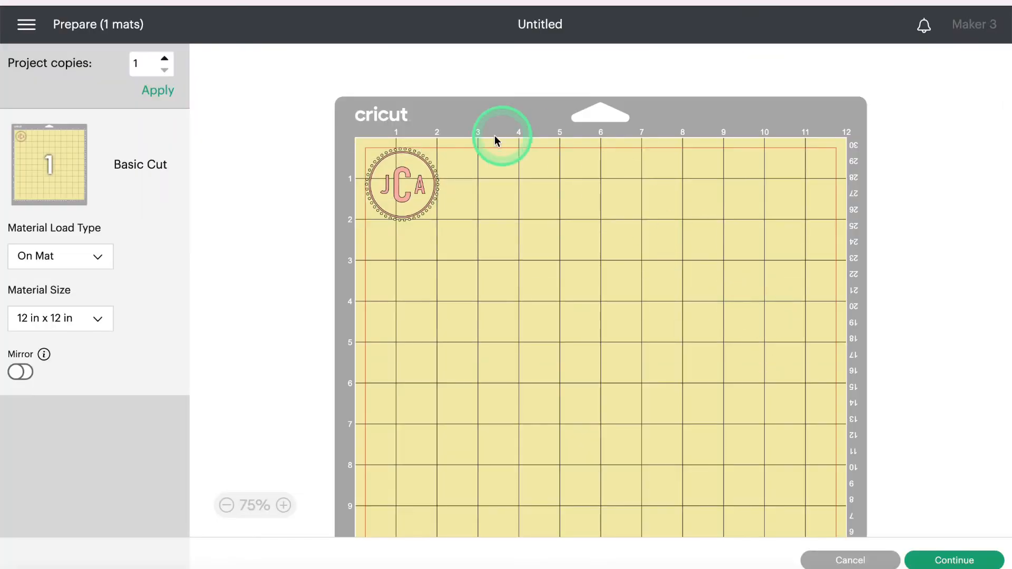
pyautogui.click(853, 561)
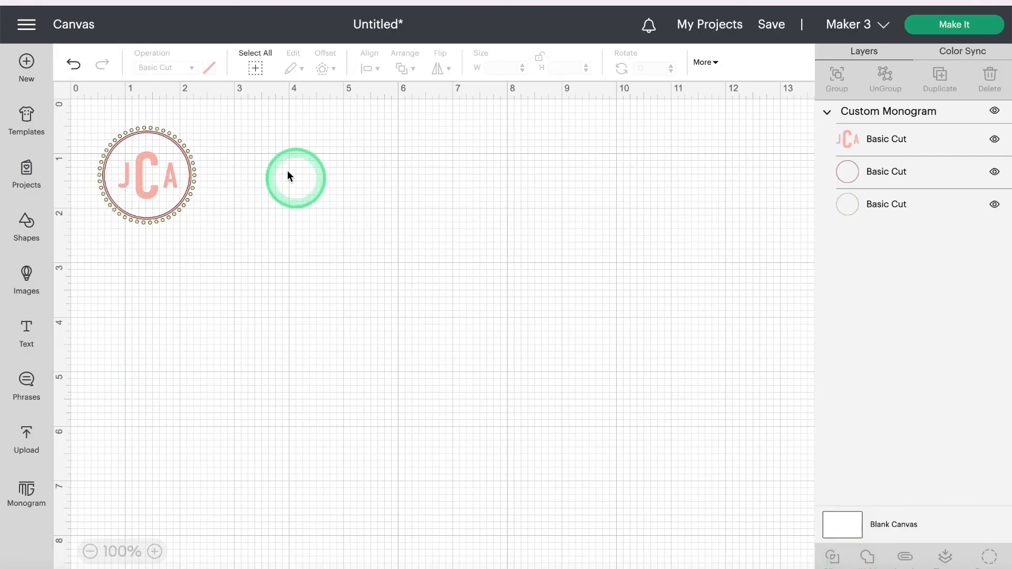
# Step: Separate the JCA monogram into three layer groups and preview them on 12 x 12 in mats
pyautogui.moveTo(215, 173); pyautogui.dragTo(93, 150)
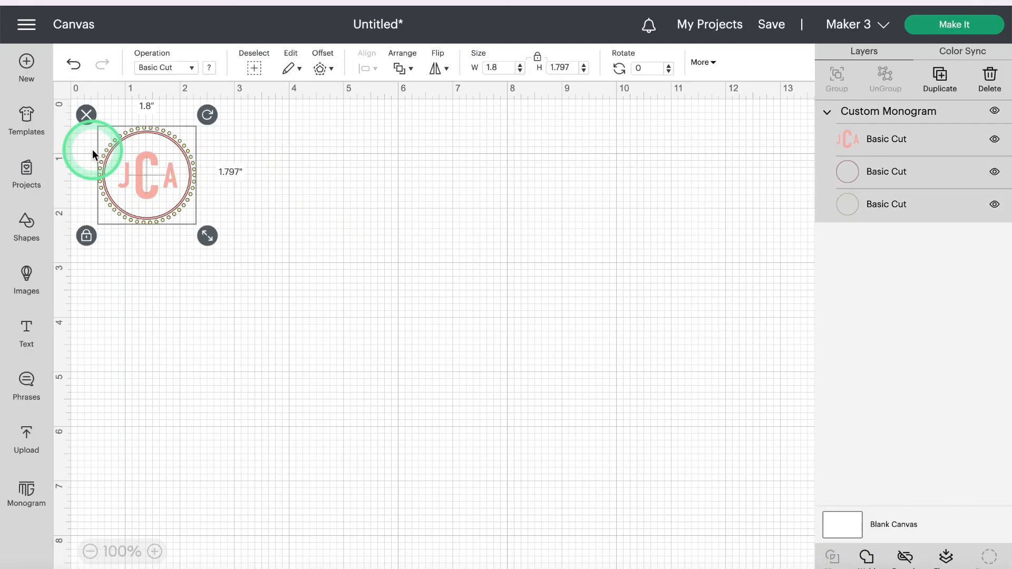
pyautogui.click(907, 557)
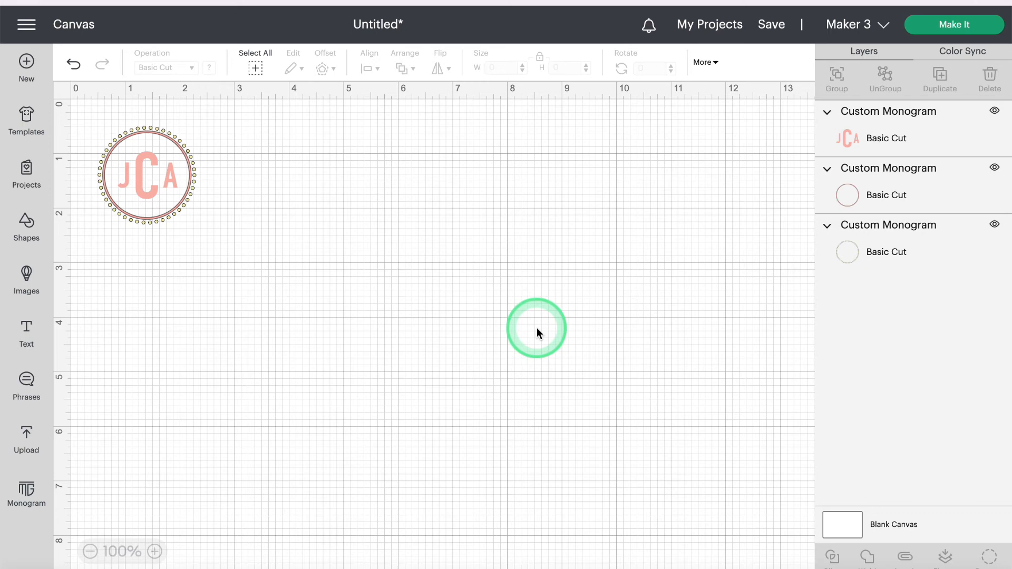
pyautogui.moveTo(272, 228); pyautogui.dragTo(82, 124)
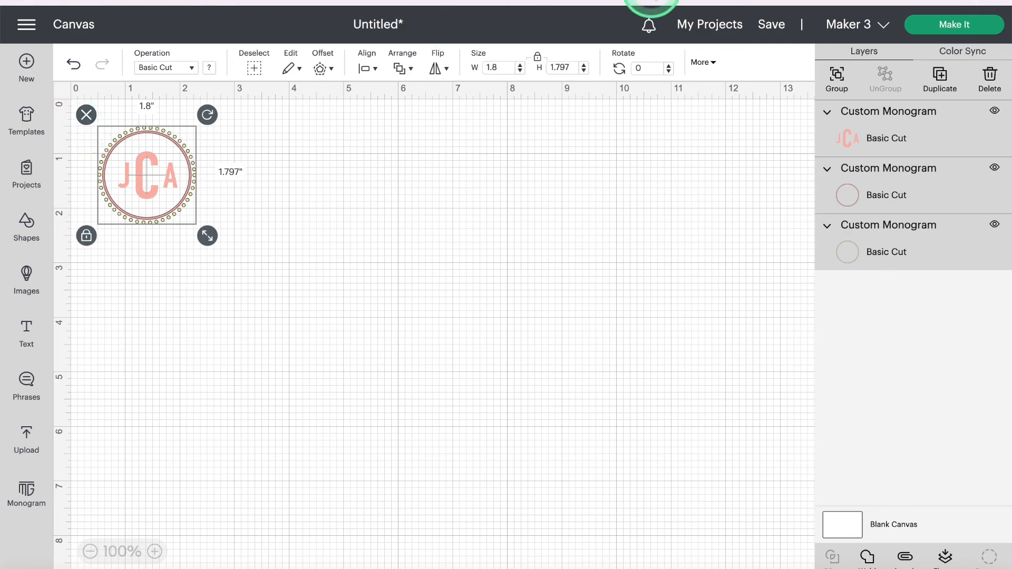
pyautogui.click(952, 26)
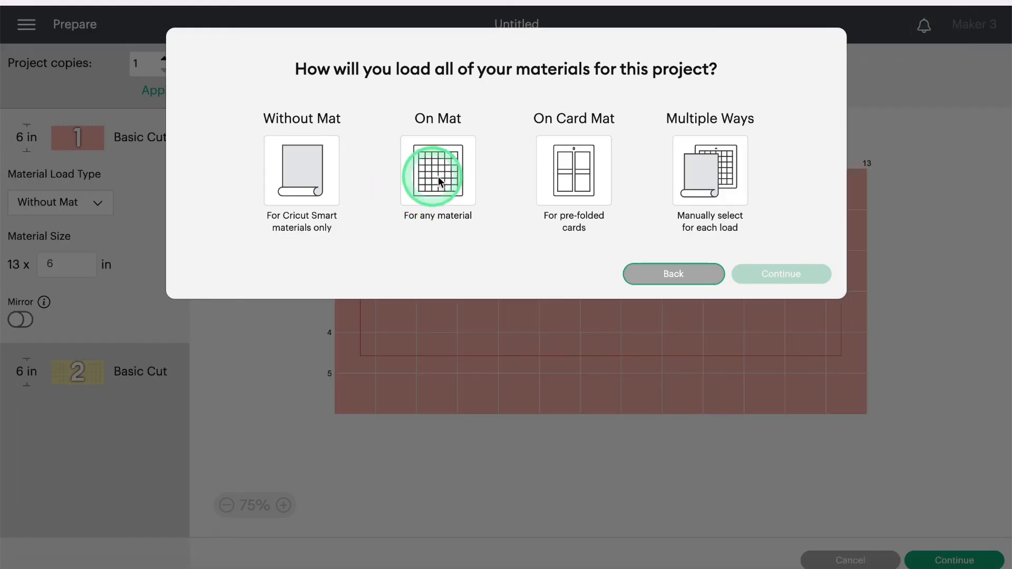
pyautogui.click(438, 181)
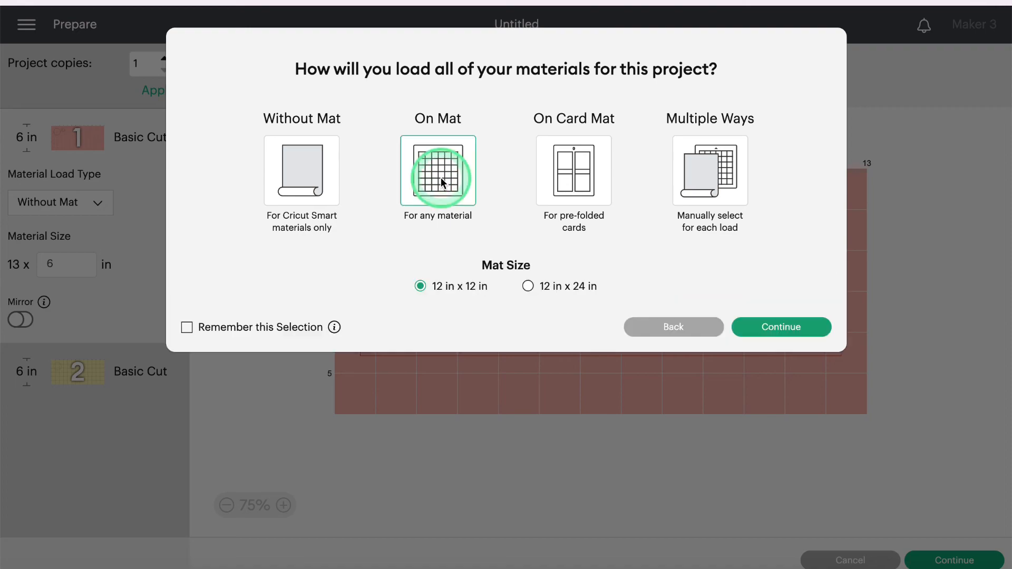
pyautogui.click(781, 327)
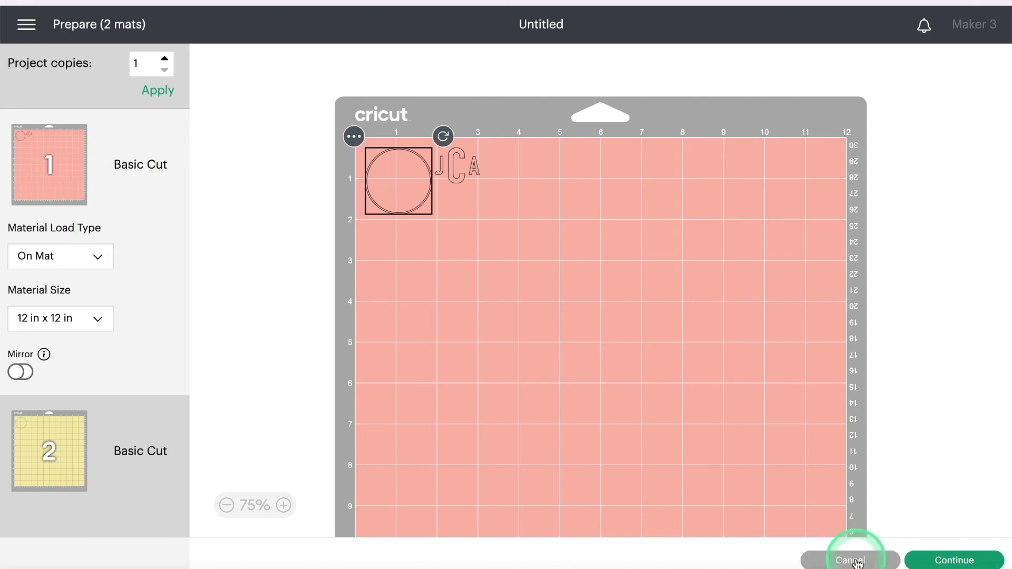
pyautogui.click(855, 560)
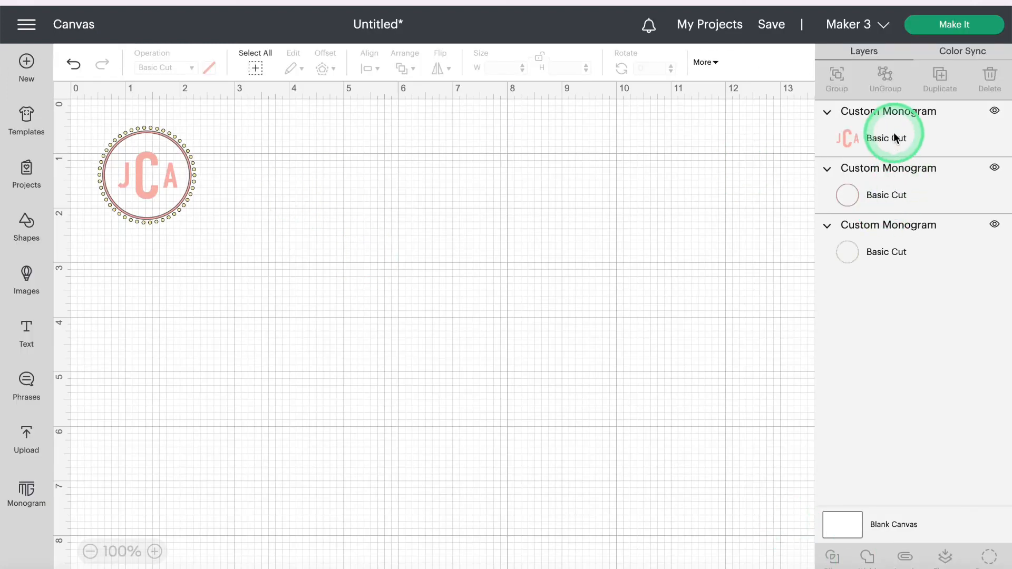
# Step: Attach the JCA letters layer to its inner circle layer
pyautogui.click(893, 137)
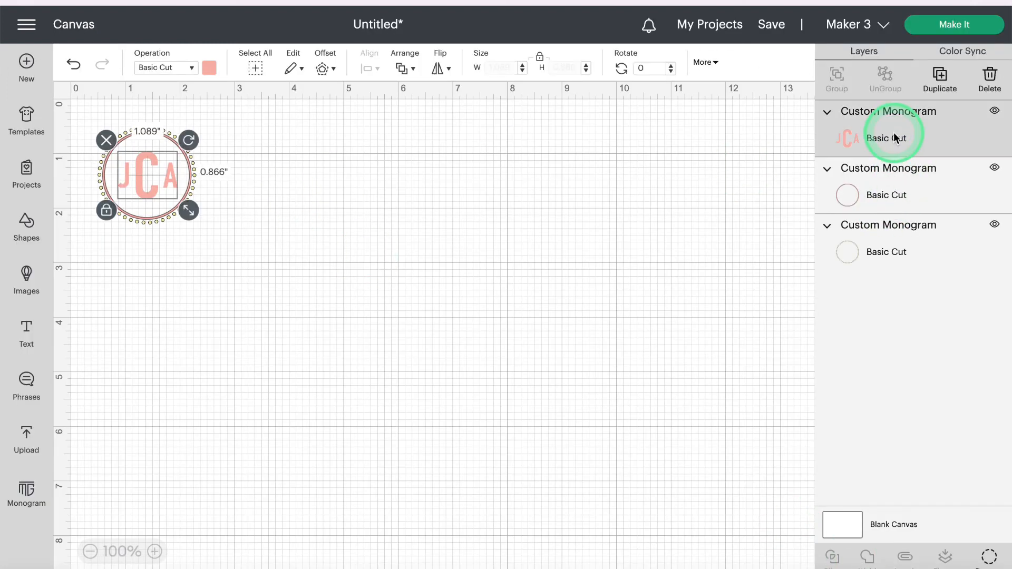
pyautogui.keyDown('shift'); pyautogui.click(897, 199); pyautogui.keyUp('shift')
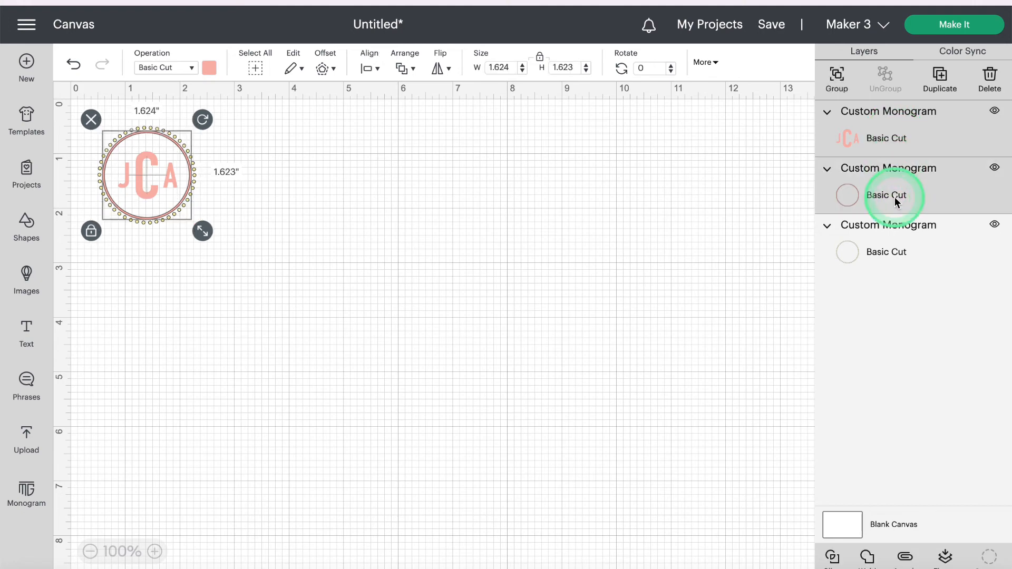
pyautogui.click(905, 560)
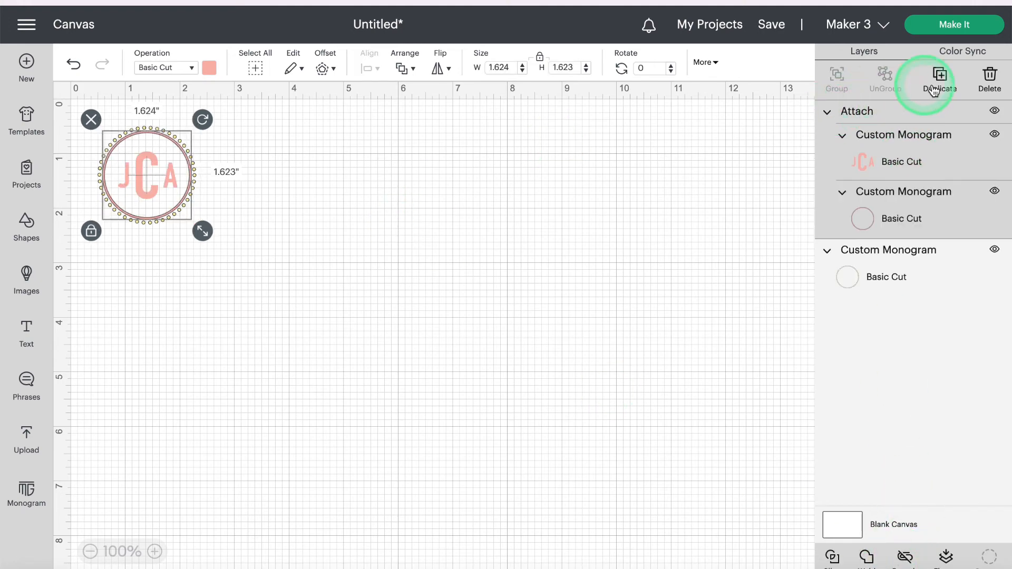
# Step: Preview the attached design on 12 x 12 in mats, checking the yellow second mat
pyautogui.click(957, 31)
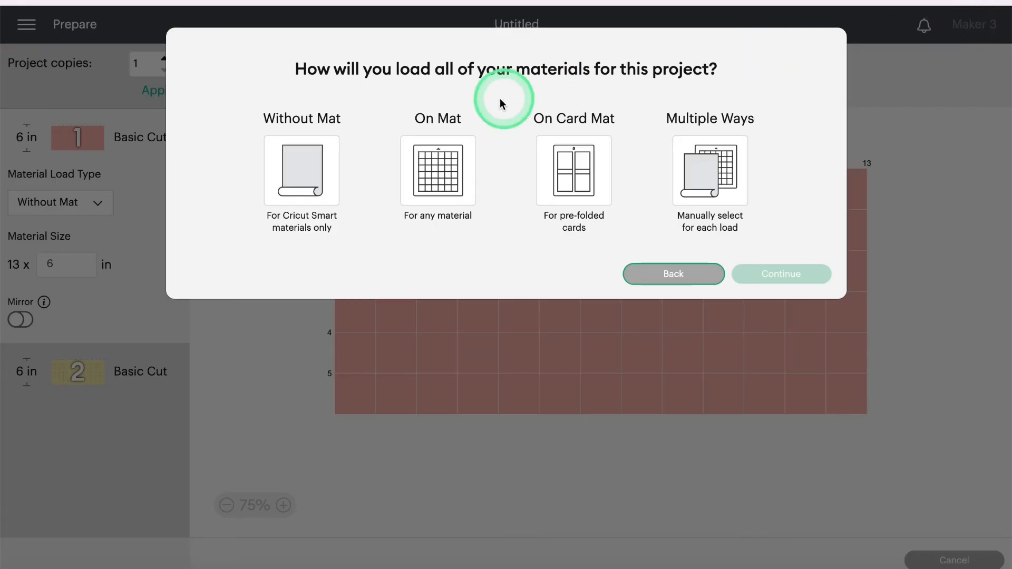
pyautogui.click(440, 161)
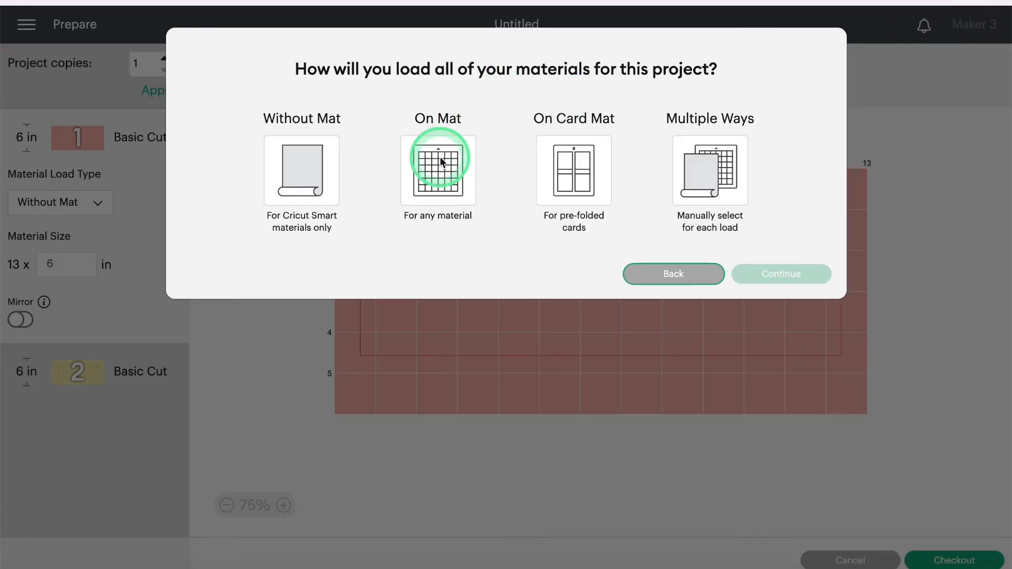
pyautogui.click(769, 328)
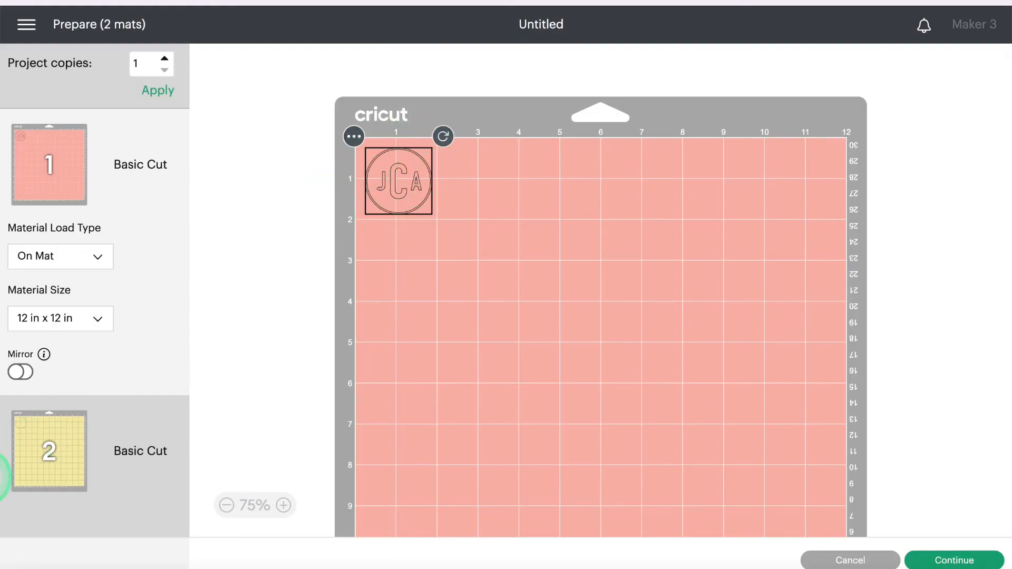
pyautogui.click(51, 451)
pyautogui.click(396, 231)
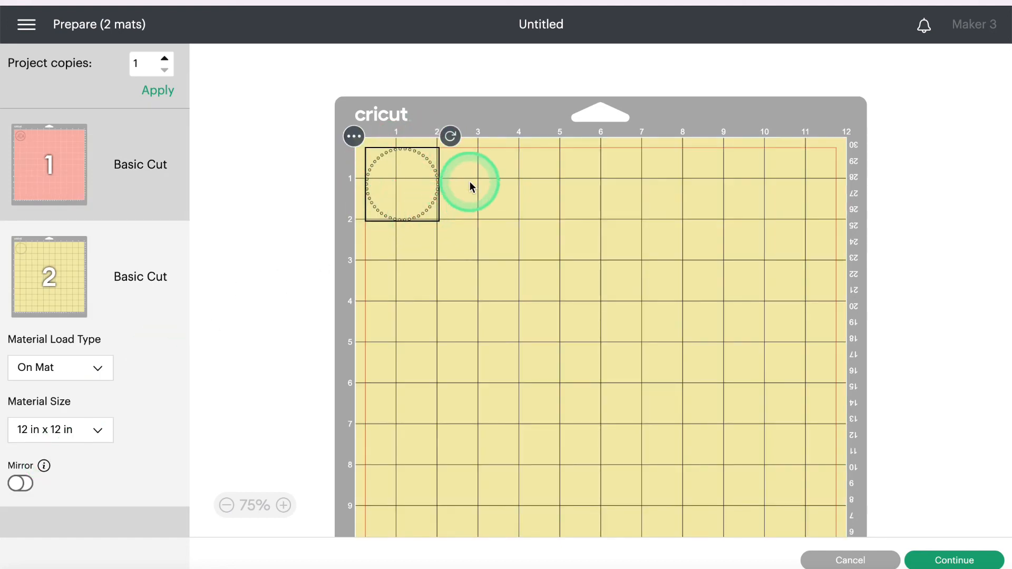
pyautogui.click(845, 562)
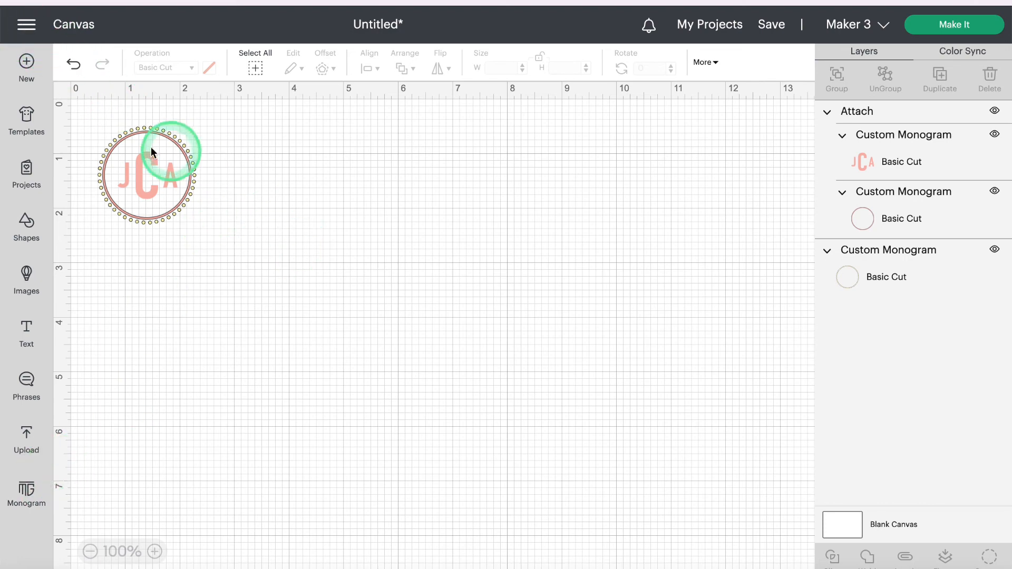
# Step: Create an ACM circle monogram in Monogram Maker and add it to the canvas
pyautogui.click(29, 493)
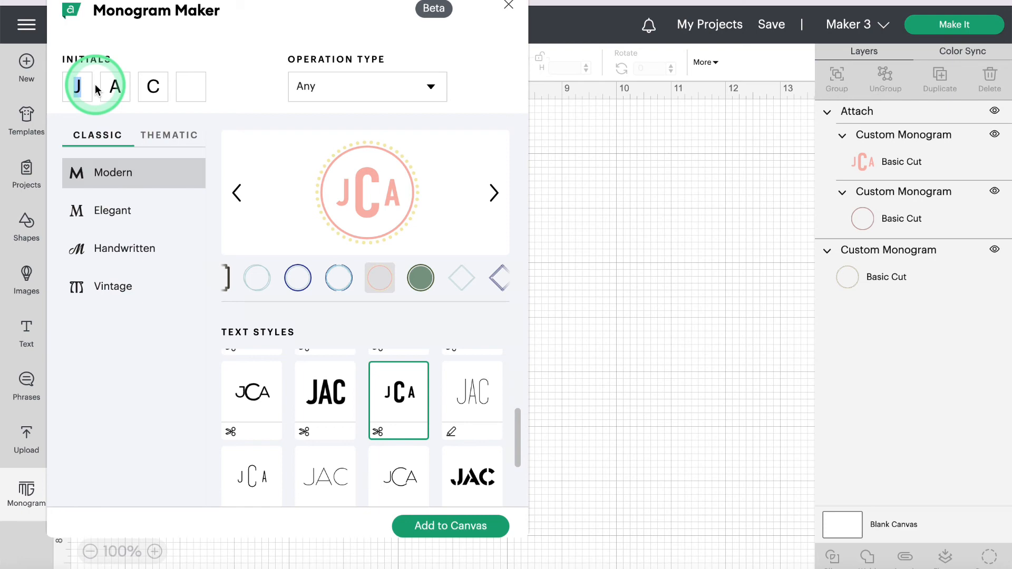
pyautogui.write('M')
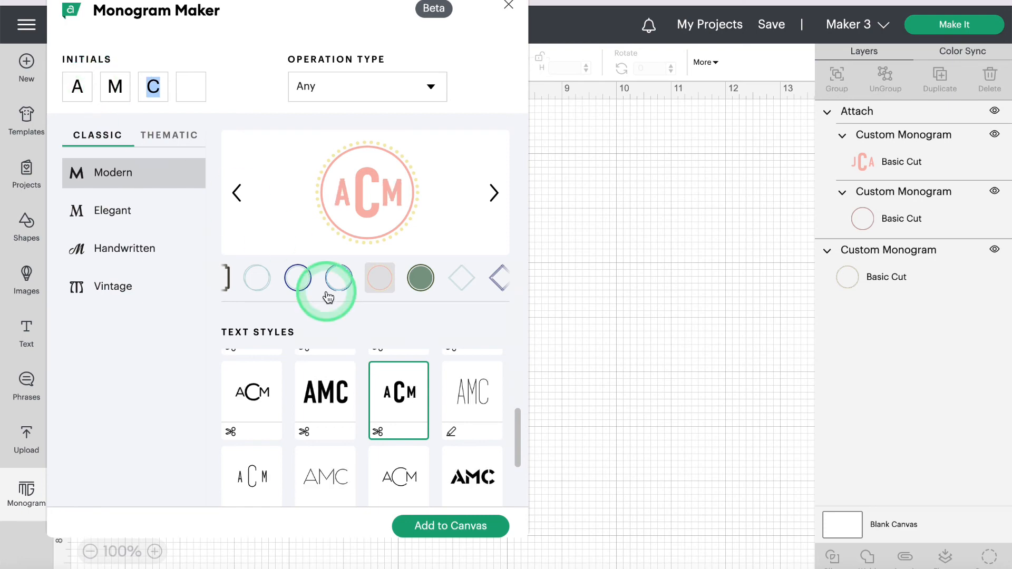
pyautogui.click(450, 526)
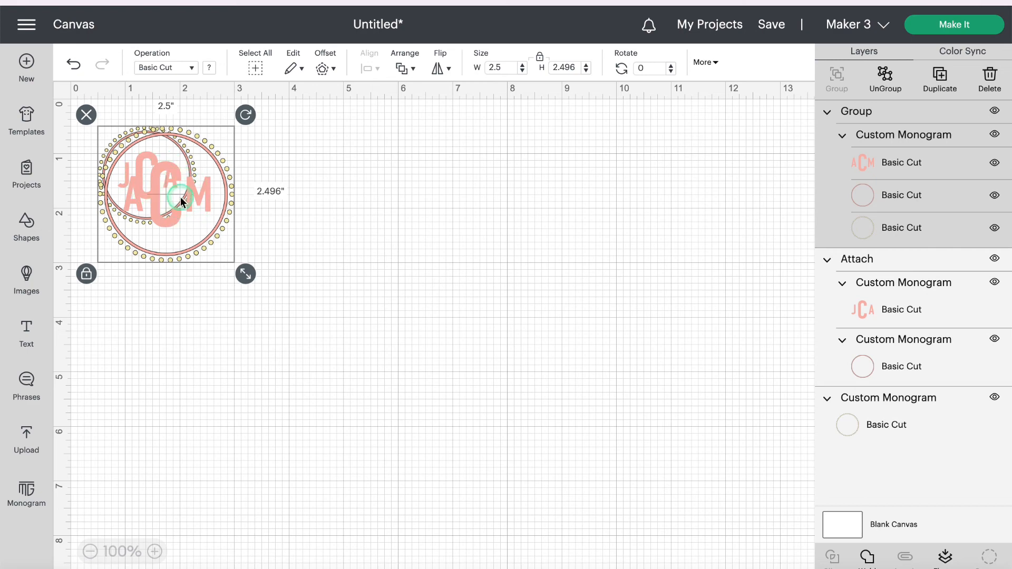
# Step: Move the ACM monogram to the right of JCA and ungroup it into three layers
pyautogui.moveTo(181, 197); pyautogui.dragTo(363, 211)
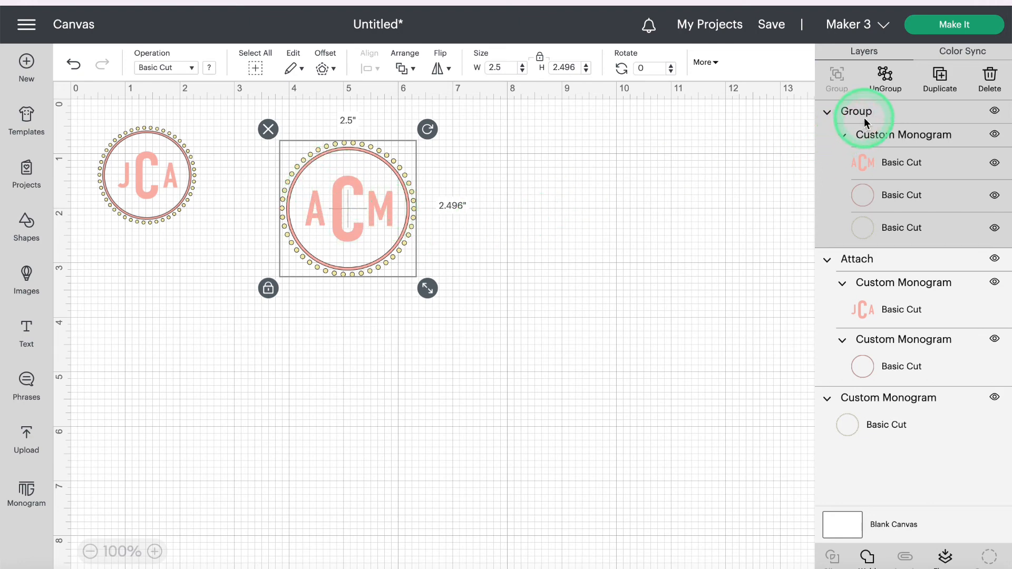
pyautogui.click(887, 77)
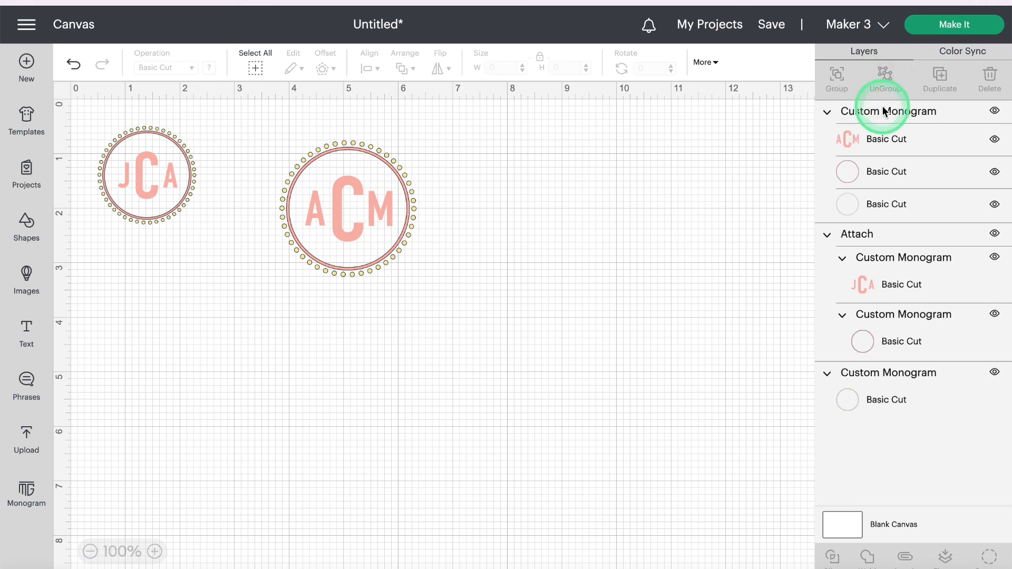
pyautogui.click(886, 112)
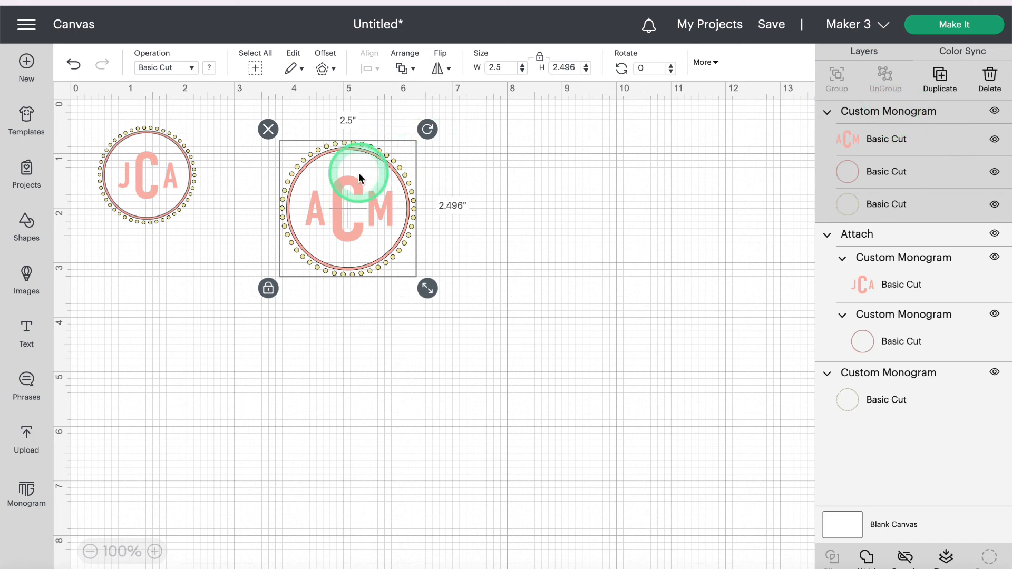
pyautogui.click(906, 558)
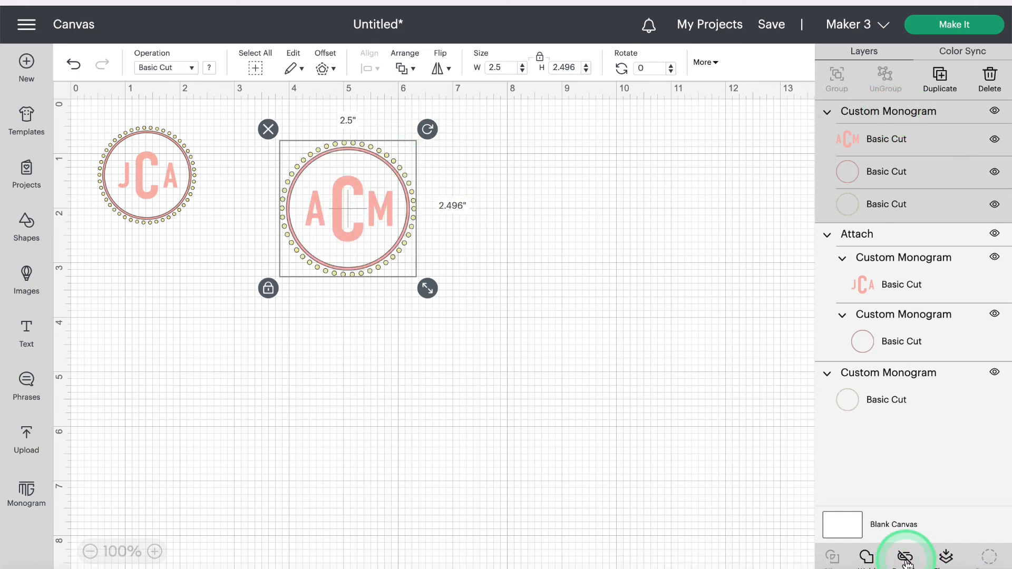
# Step: Select all three ACM parts, attach them, then undo the attach that turned them yellow
pyautogui.click(486, 191)
pyautogui.moveTo(400, 286); pyautogui.dragTo(312, 159)
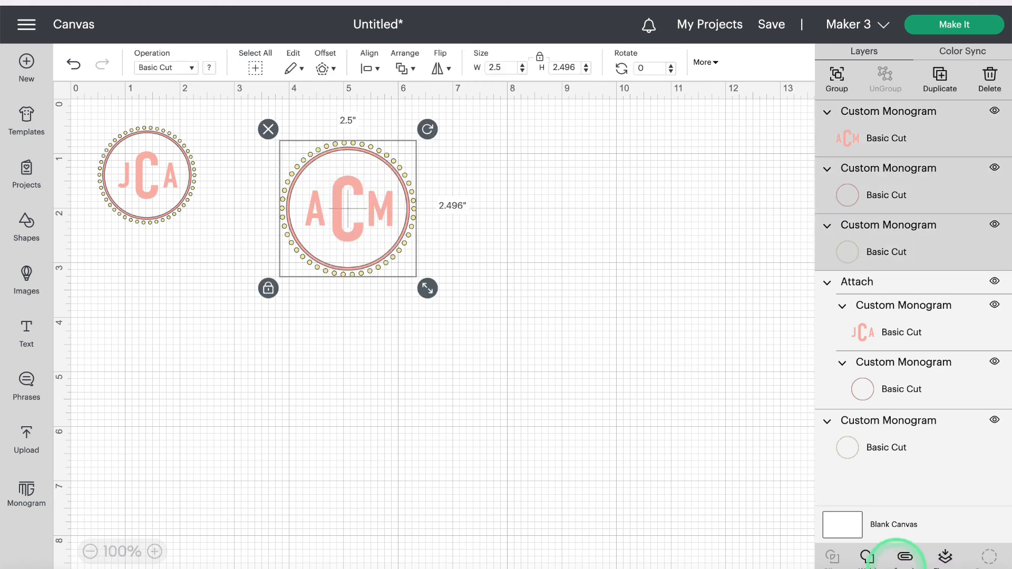
pyautogui.click(905, 558)
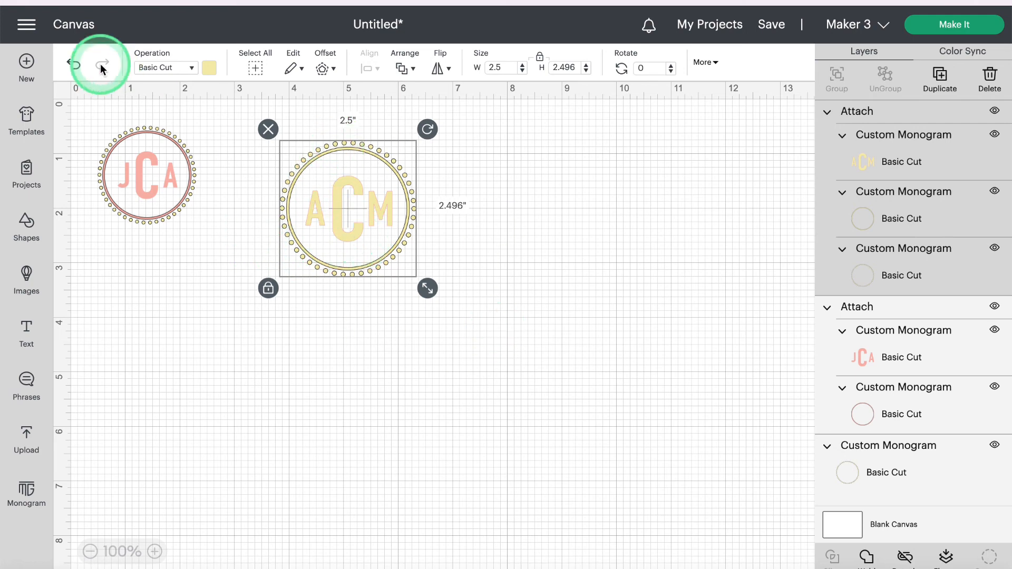
pyautogui.click(72, 66)
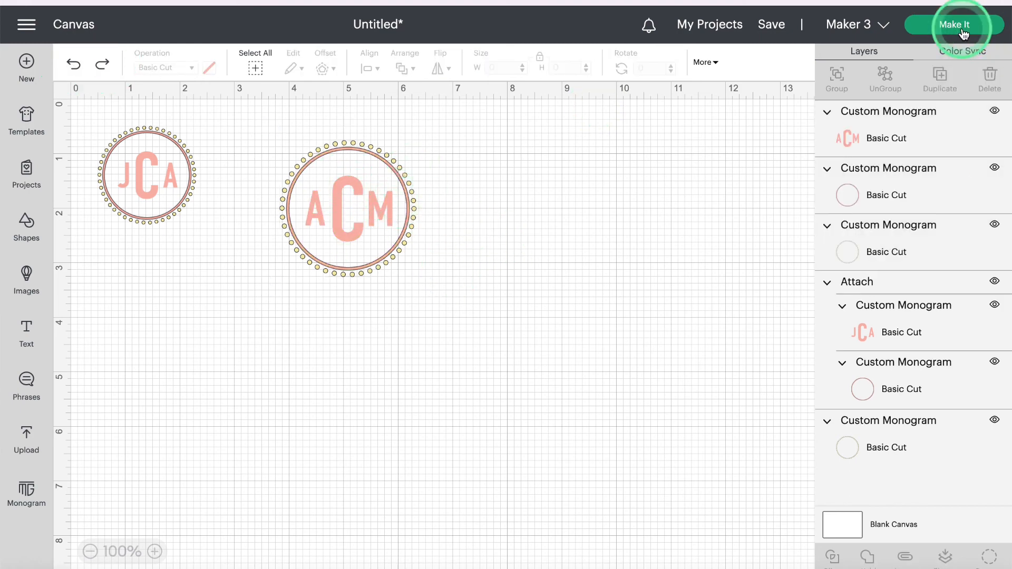
pyautogui.click(962, 32)
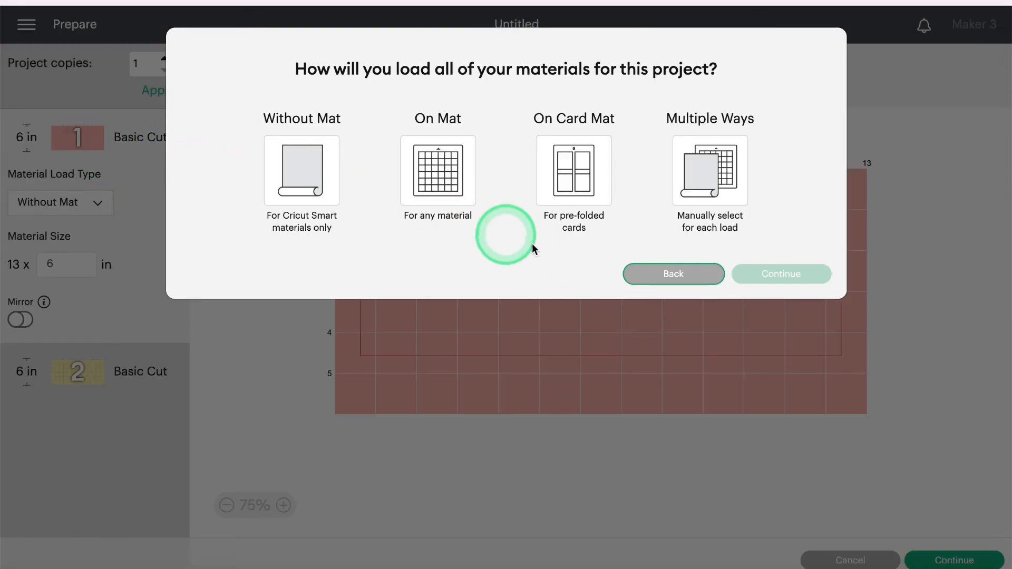
pyautogui.click(437, 162)
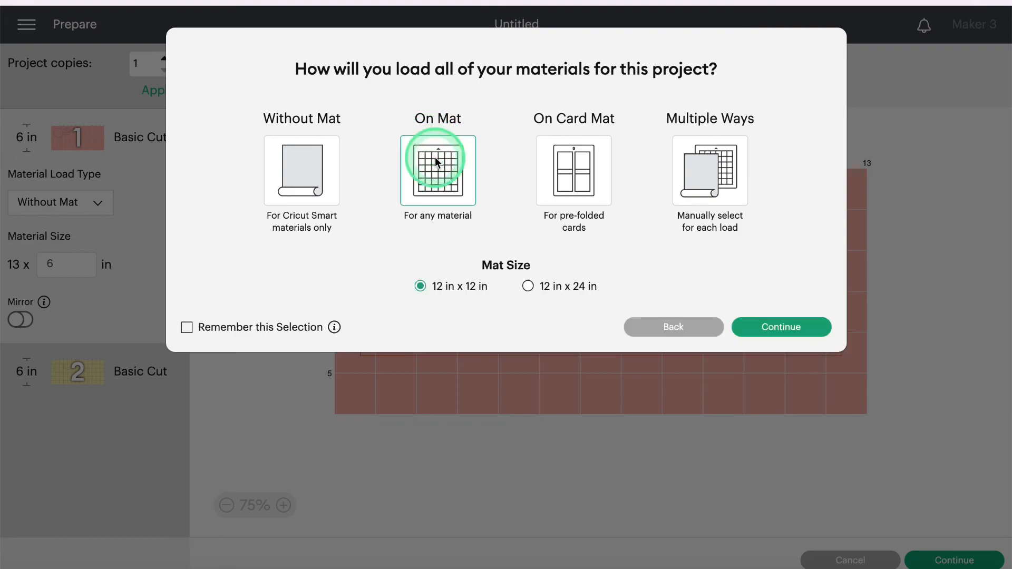
pyautogui.click(782, 328)
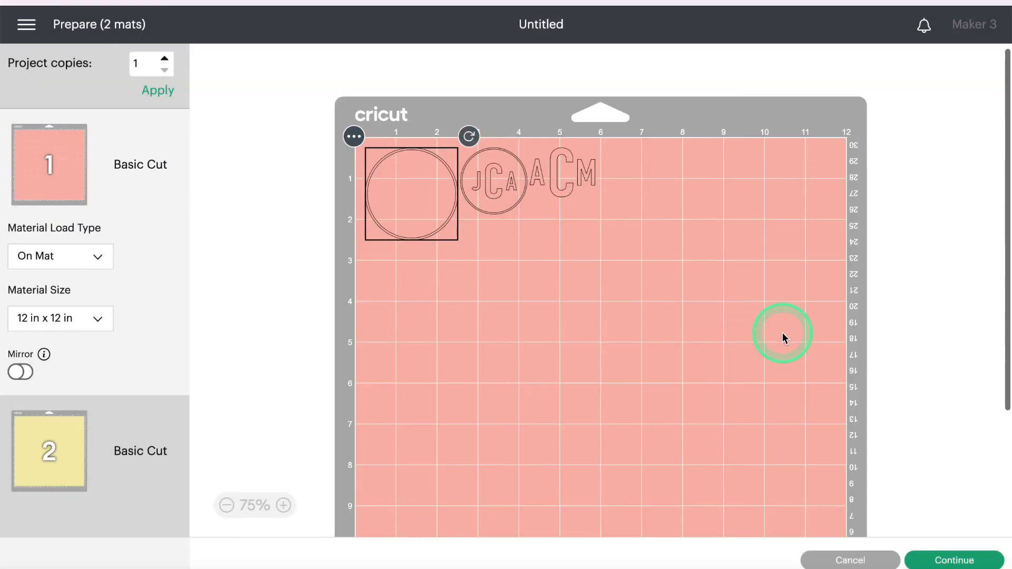
pyautogui.moveTo(569, 169); pyautogui.dragTo(422, 196)
pyautogui.click(569, 260)
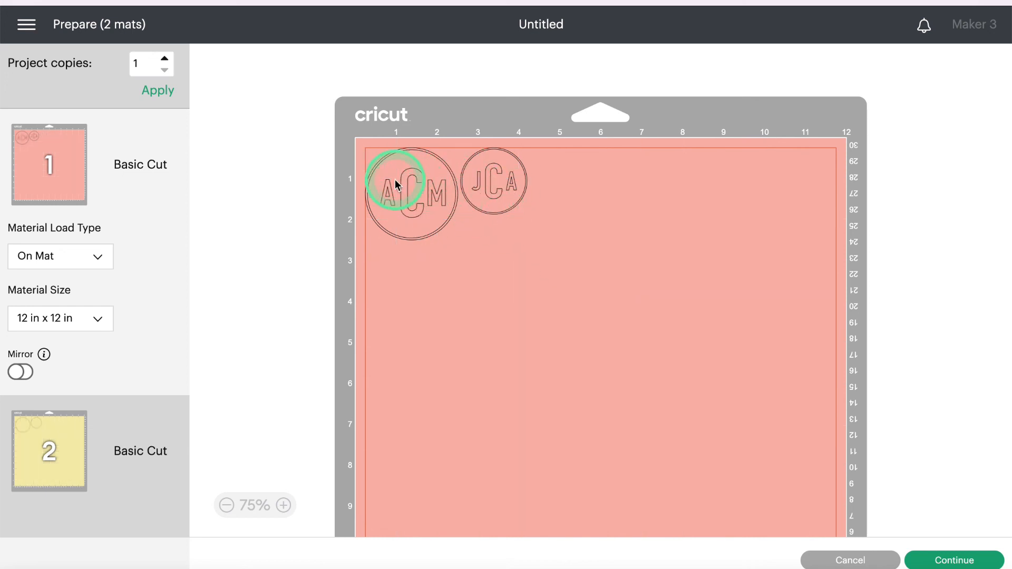
pyautogui.click(50, 450)
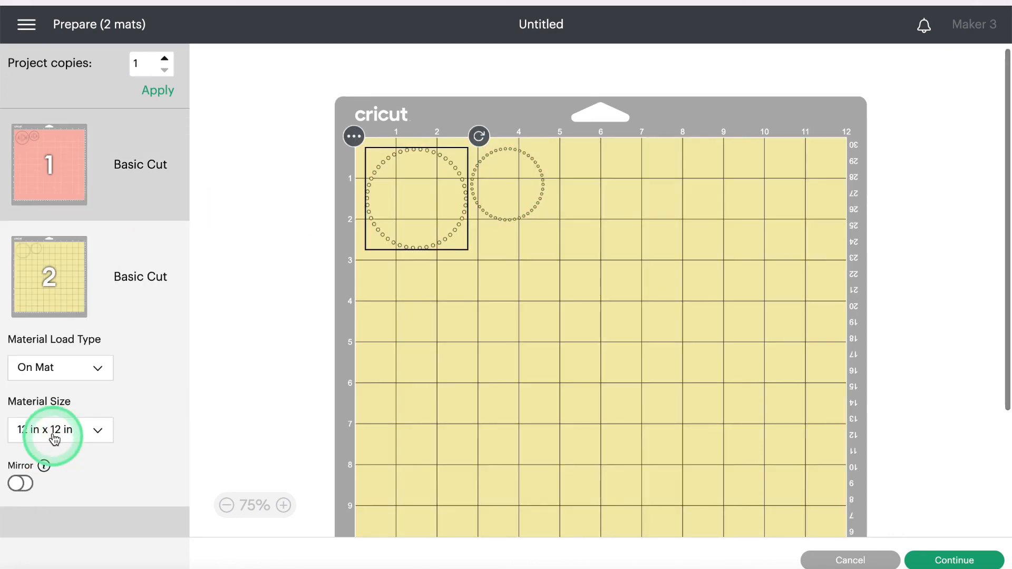
pyautogui.click(84, 164)
pyautogui.click(856, 563)
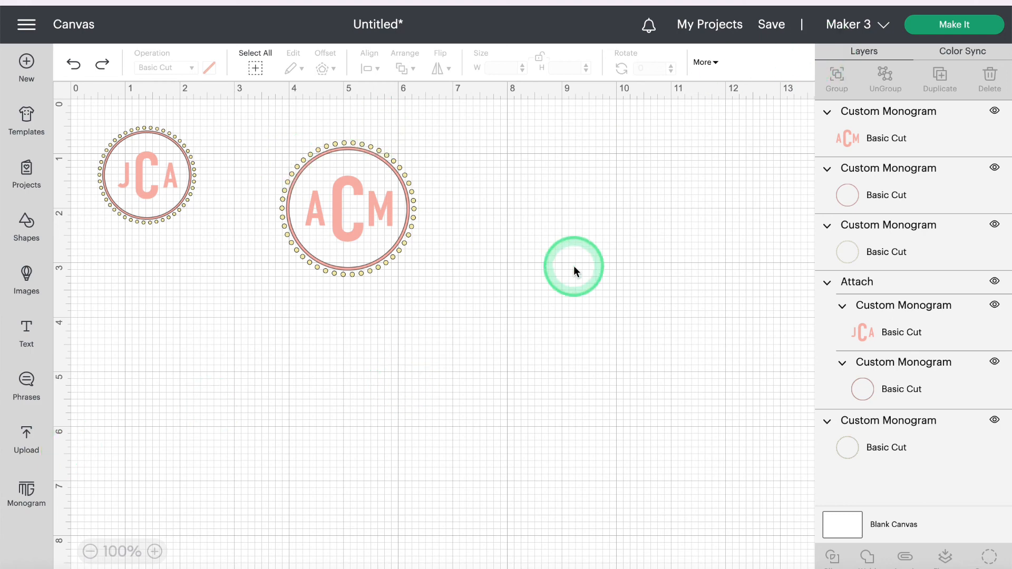
# Step: Attach the ACM letters layer to its inner circle
pyautogui.click(870, 137)
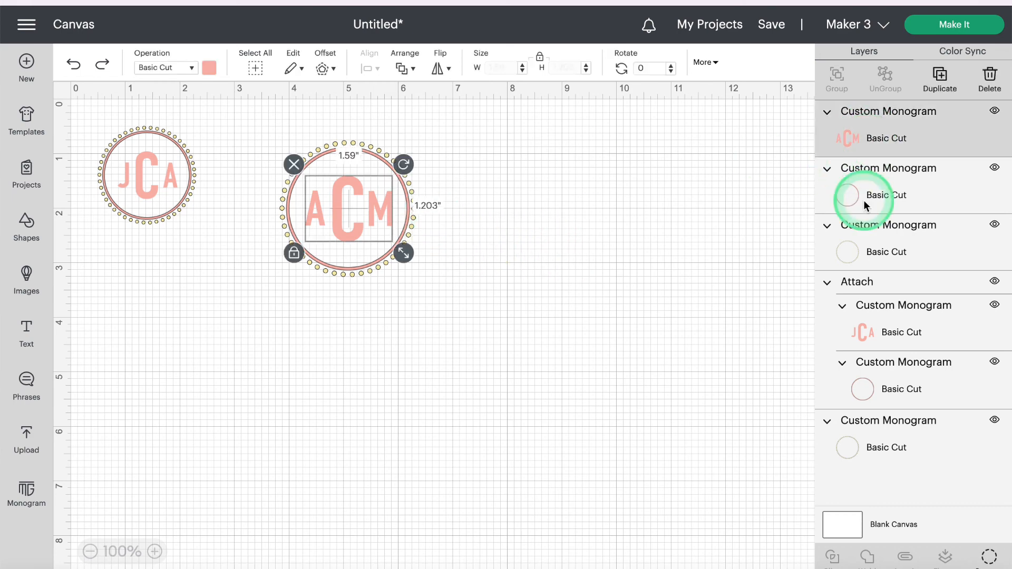
pyautogui.keyDown('shift'); pyautogui.click(865, 199); pyautogui.keyUp('shift')
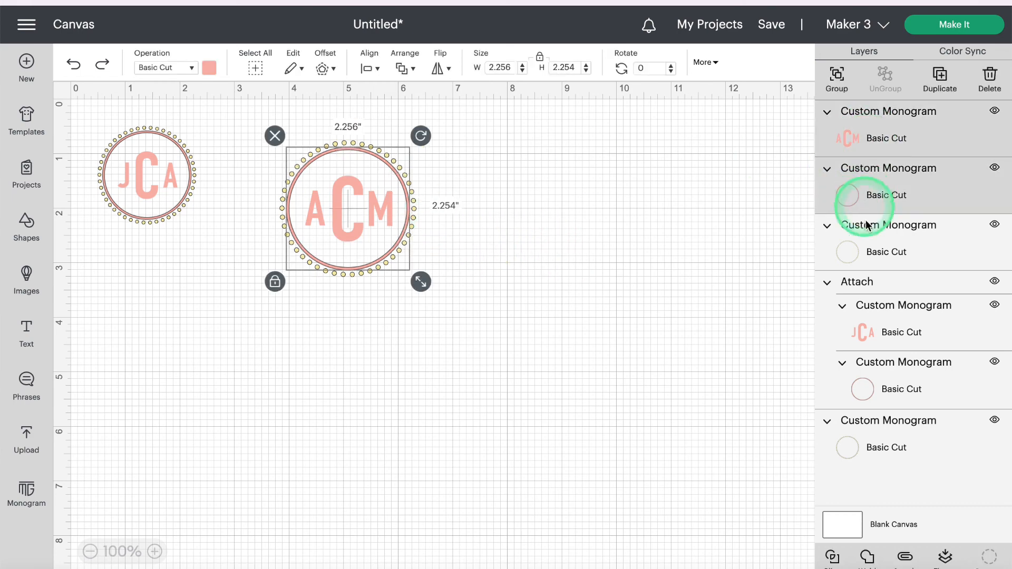
pyautogui.click(905, 558)
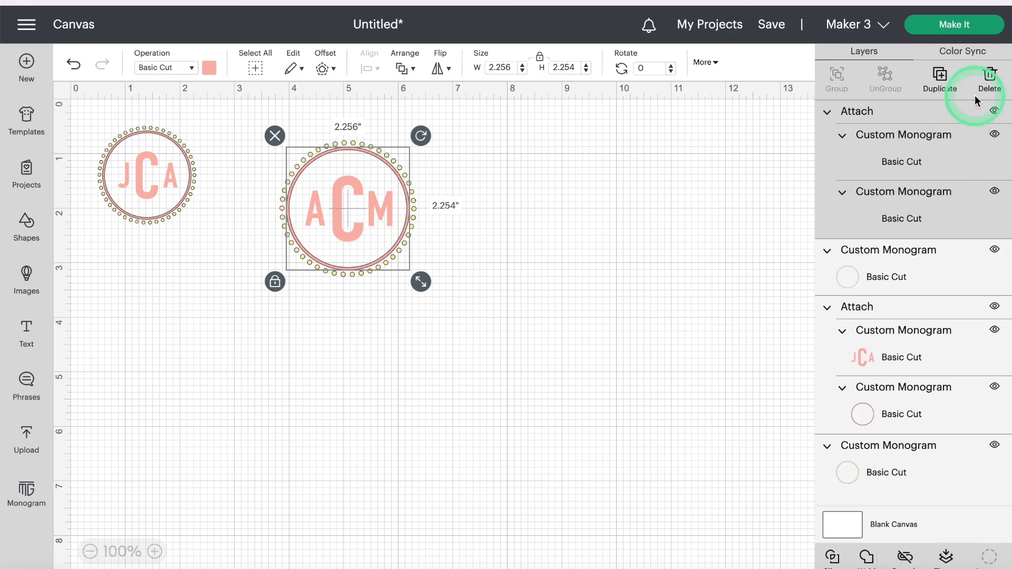
# Step: Send the design to Make It, loading material On Mat at 12 in x 12 in
pyautogui.click(954, 24)
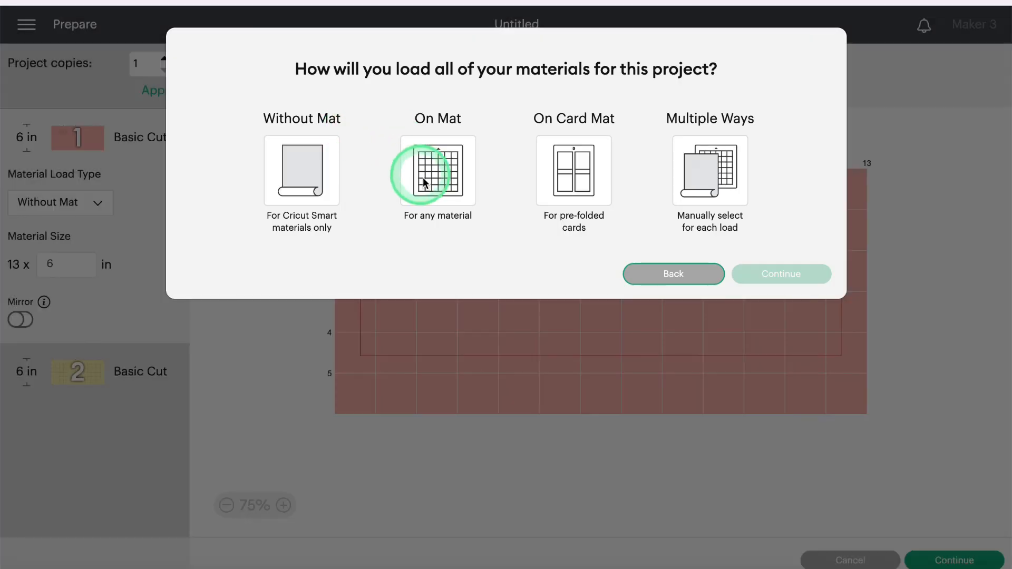
pyautogui.click(441, 159)
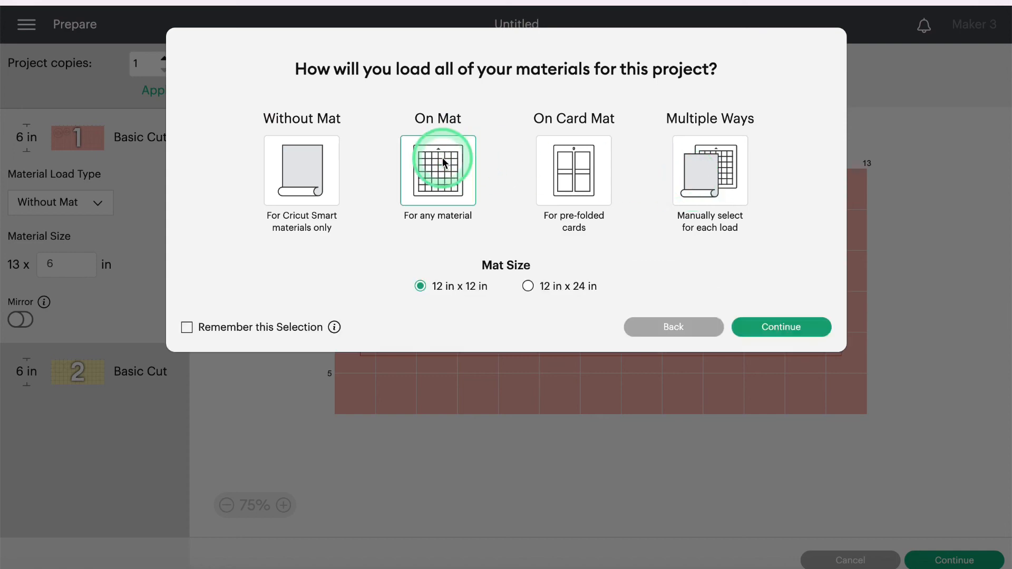
pyautogui.click(785, 324)
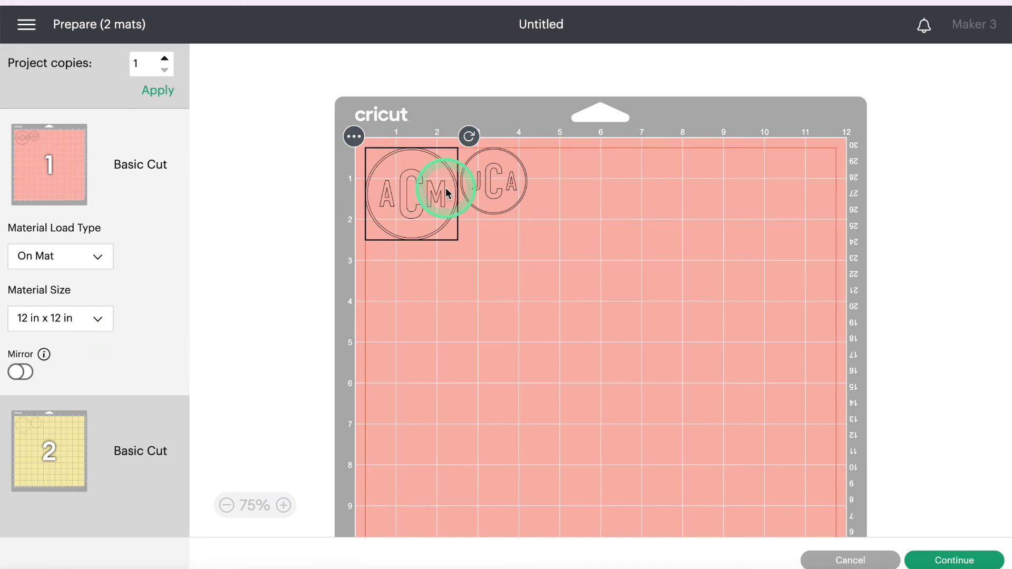
# Step: Turn Mirror on for the pink mat and the yellow dotted-circle mat
pyautogui.click(27, 374)
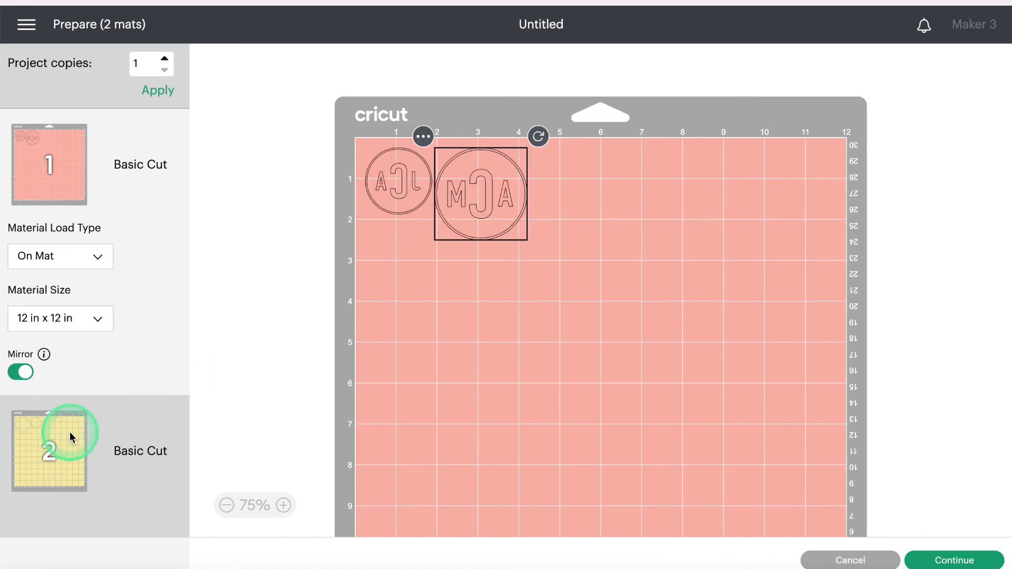
pyautogui.click(70, 431)
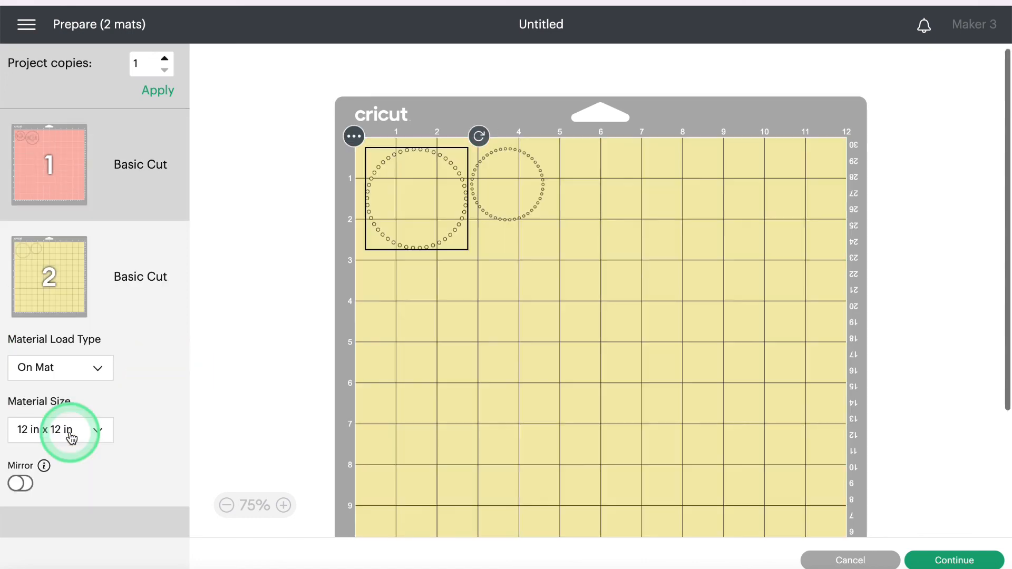
pyautogui.click(33, 483)
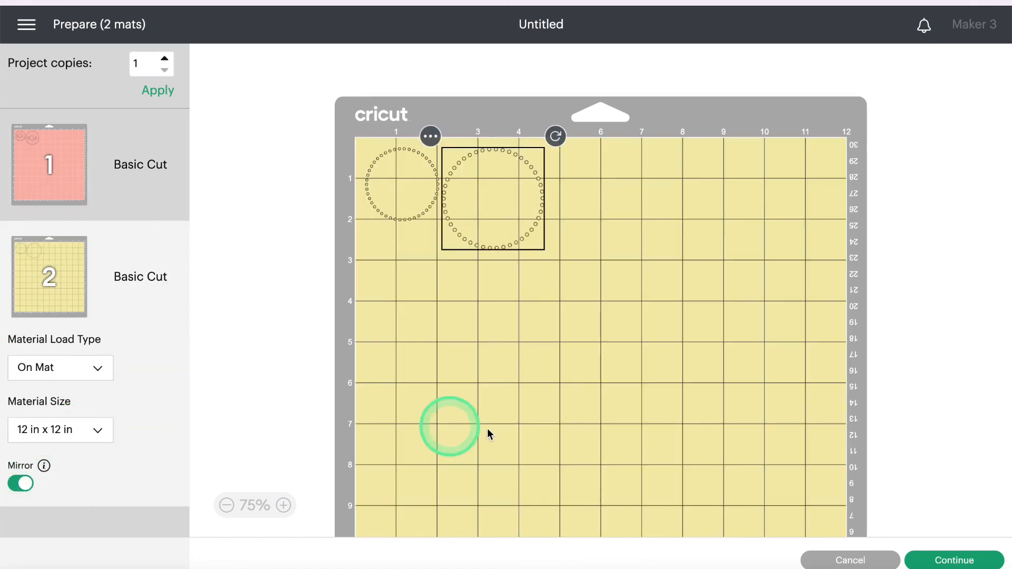
# Step: Continue to the cut stage, then cancel the cut and confirm with Yes
pyautogui.click(941, 559)
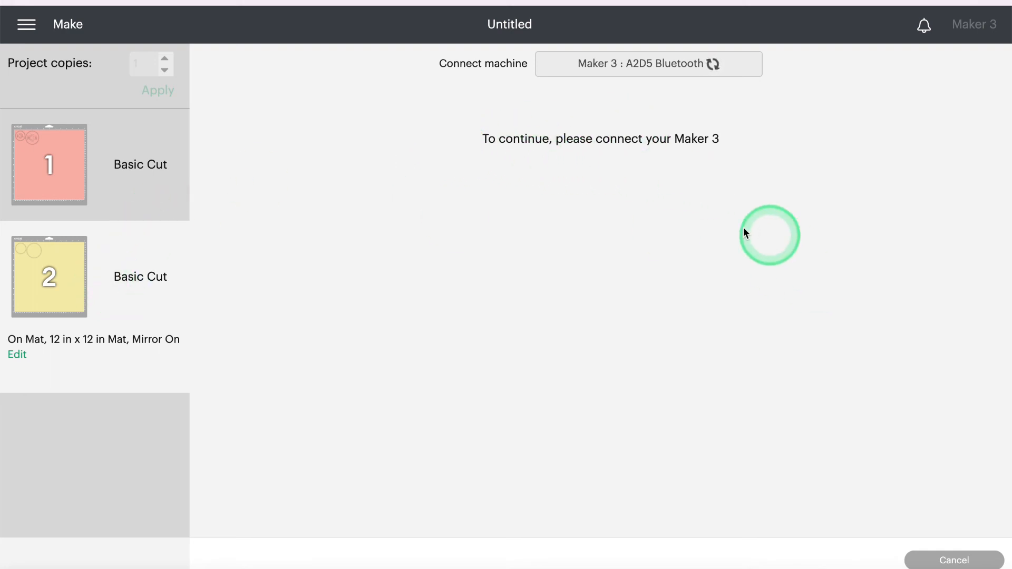
pyautogui.click(944, 562)
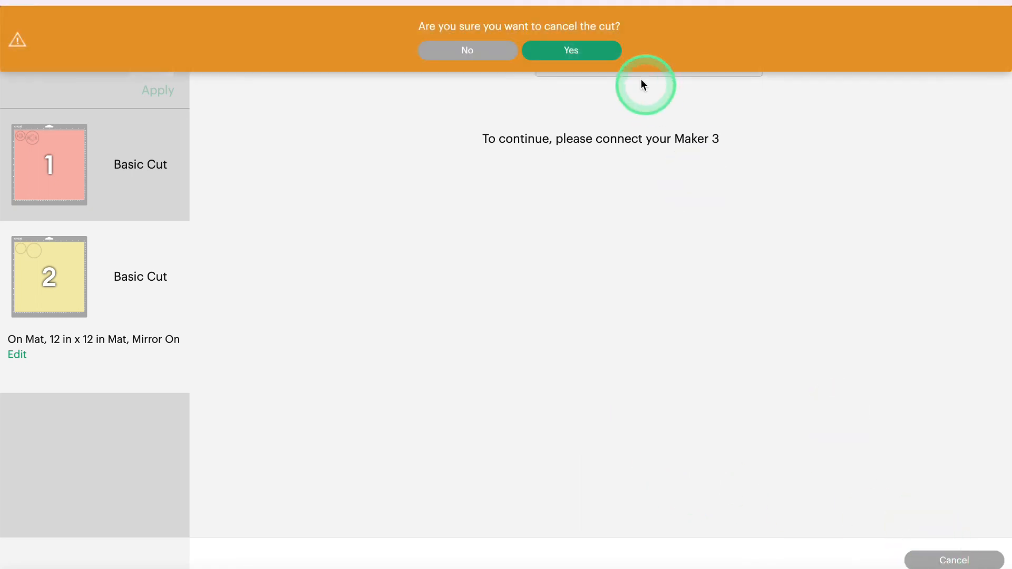
pyautogui.click(584, 53)
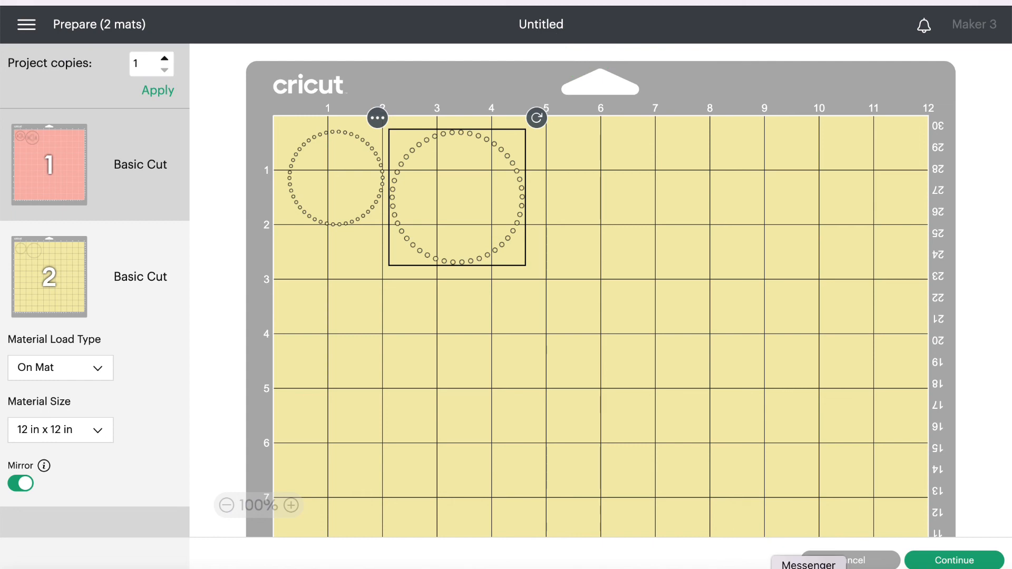
# Step: Back on the canvas, add a green circle-framed ACM monogram and drag it right of the pink ones
pyautogui.click(860, 560)
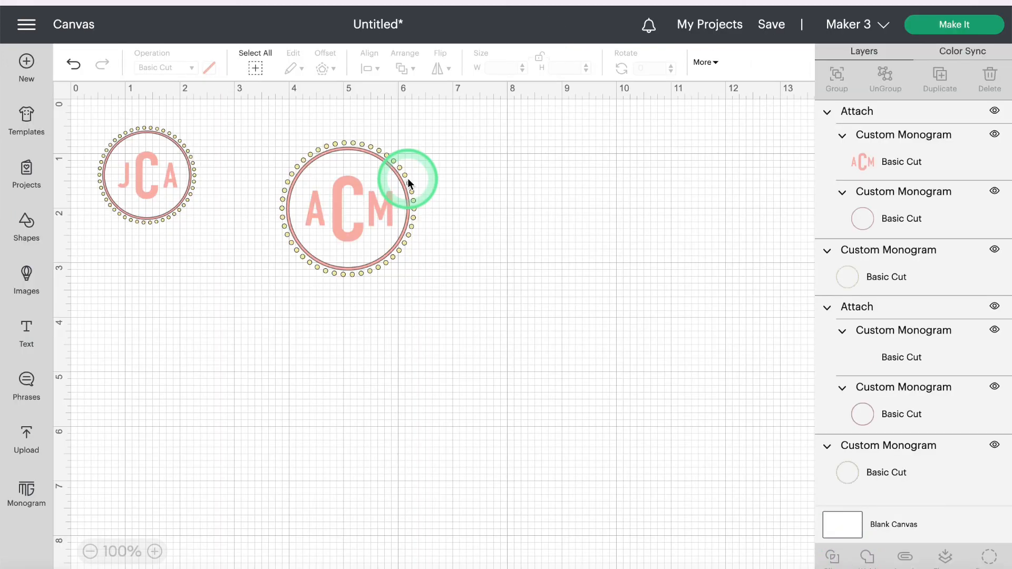
pyautogui.click(25, 493)
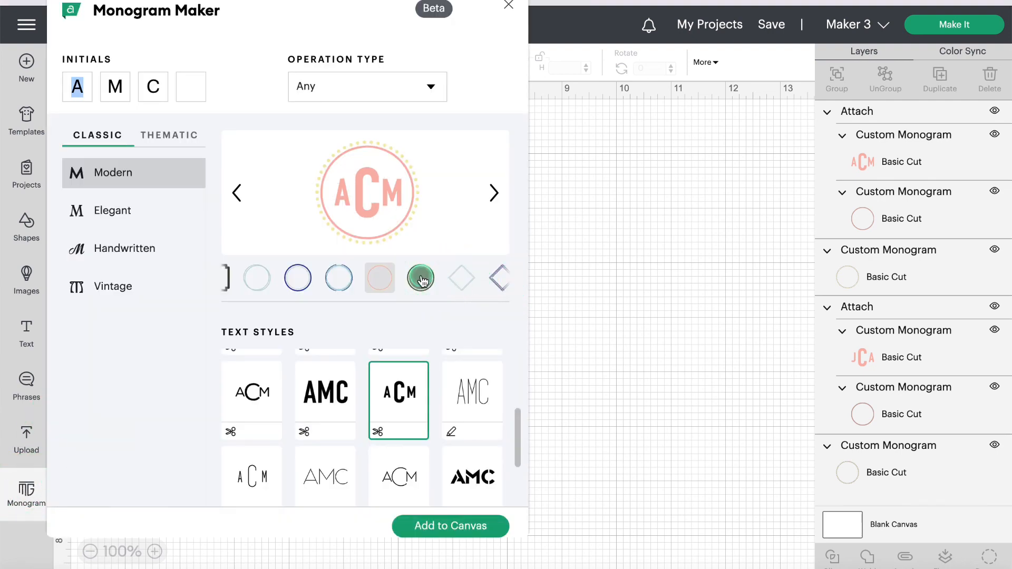
pyautogui.click(443, 527)
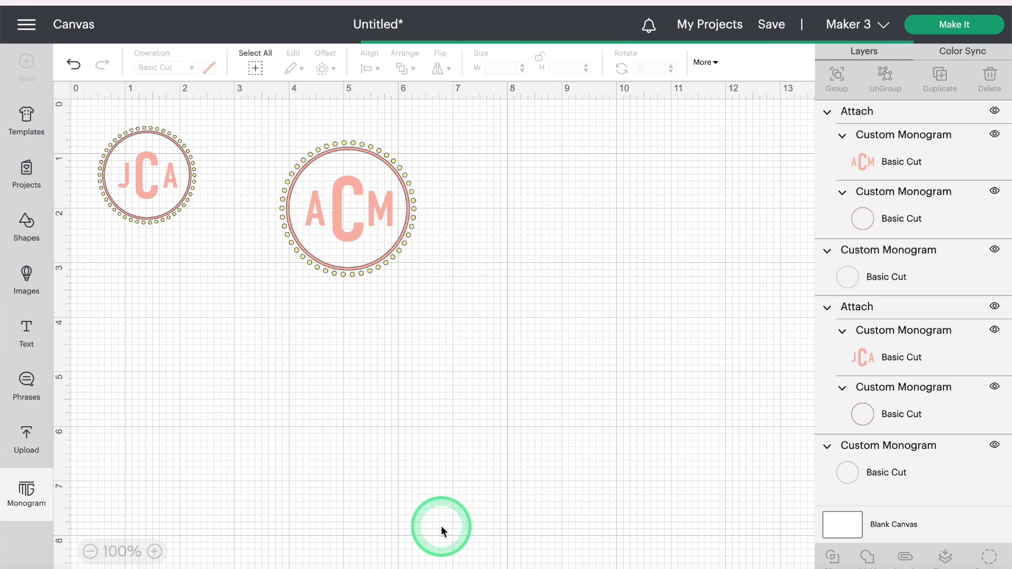
pyautogui.moveTo(217, 258); pyautogui.dragTo(540, 227)
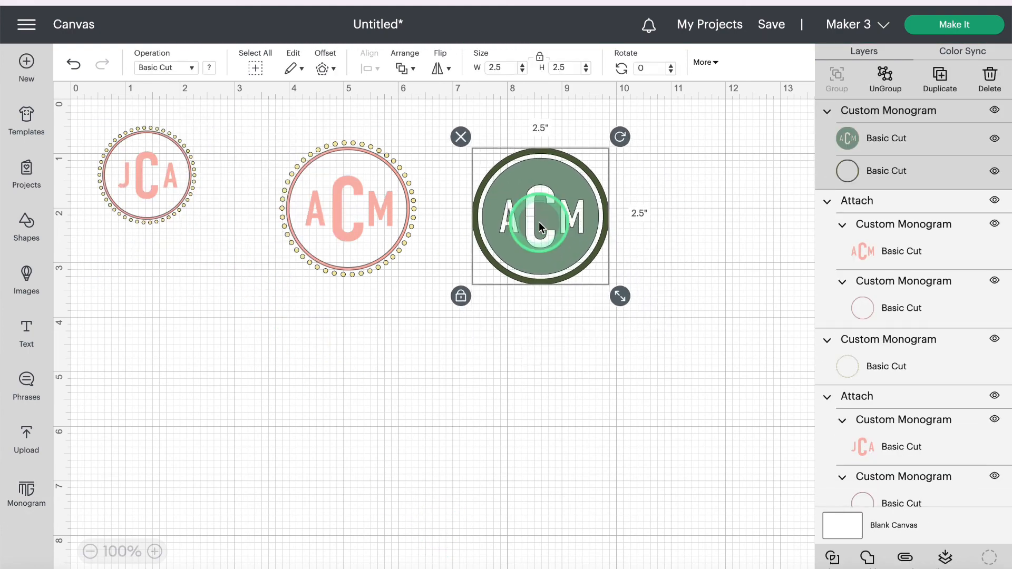
# Step: Hide the pink ACM and JCA monograms and both dotted circles, then Make It with only the green ACM
pyautogui.click(994, 200)
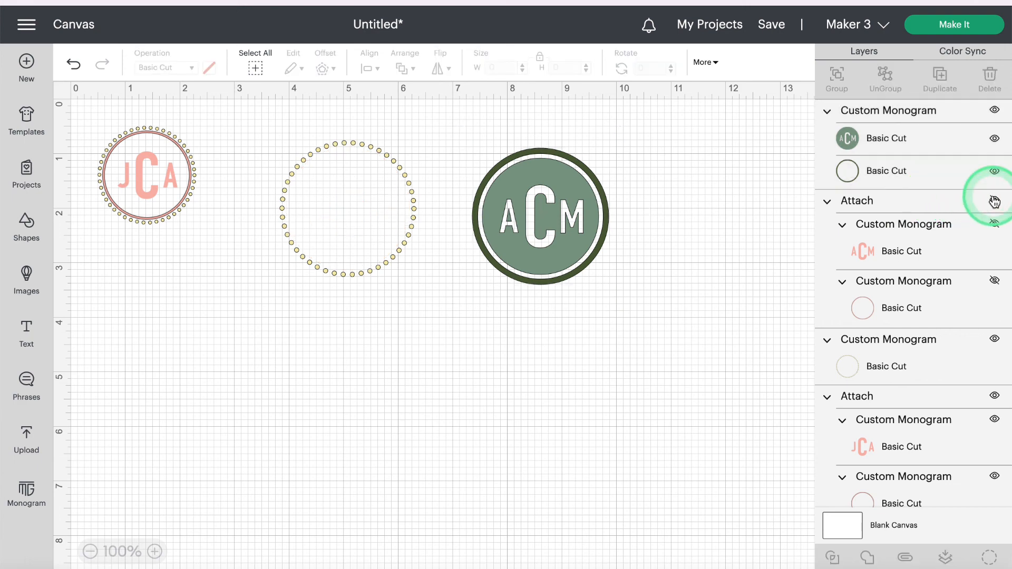
pyautogui.click(995, 202)
pyautogui.click(995, 204)
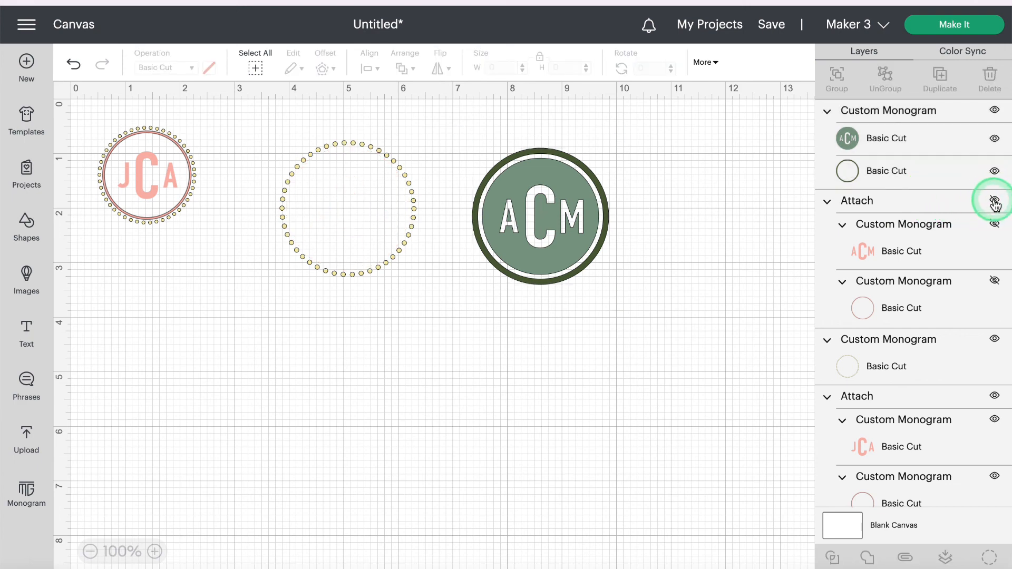
pyautogui.click(993, 338)
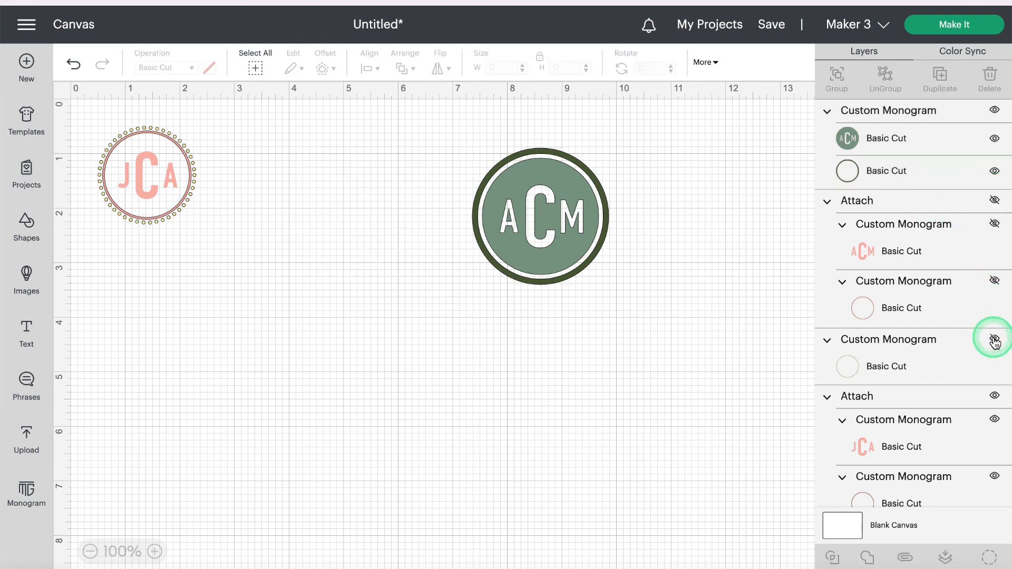
pyautogui.click(995, 399)
pyautogui.click(995, 422)
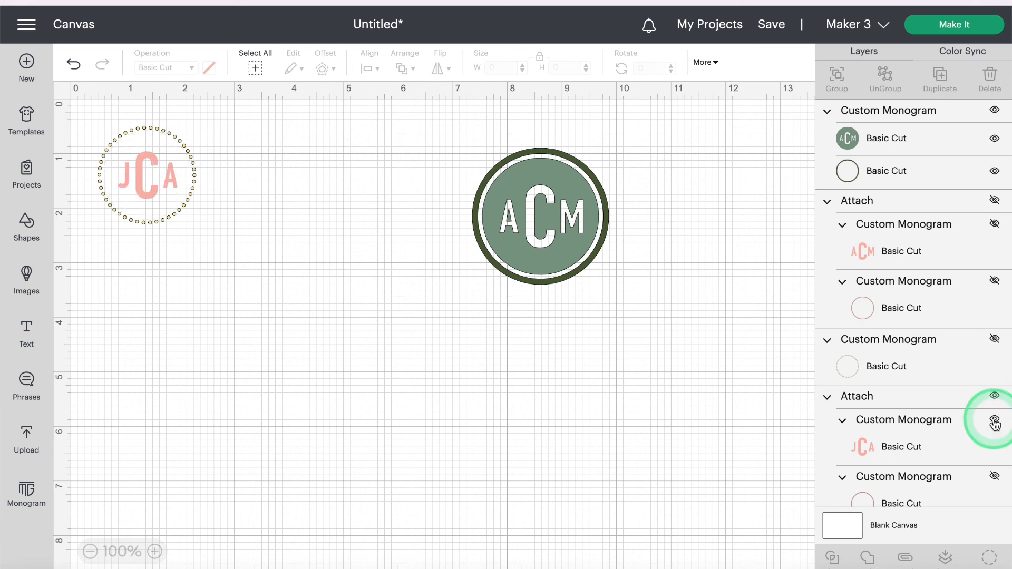
pyautogui.click(995, 424)
pyautogui.scroll(-2, 992, 484)
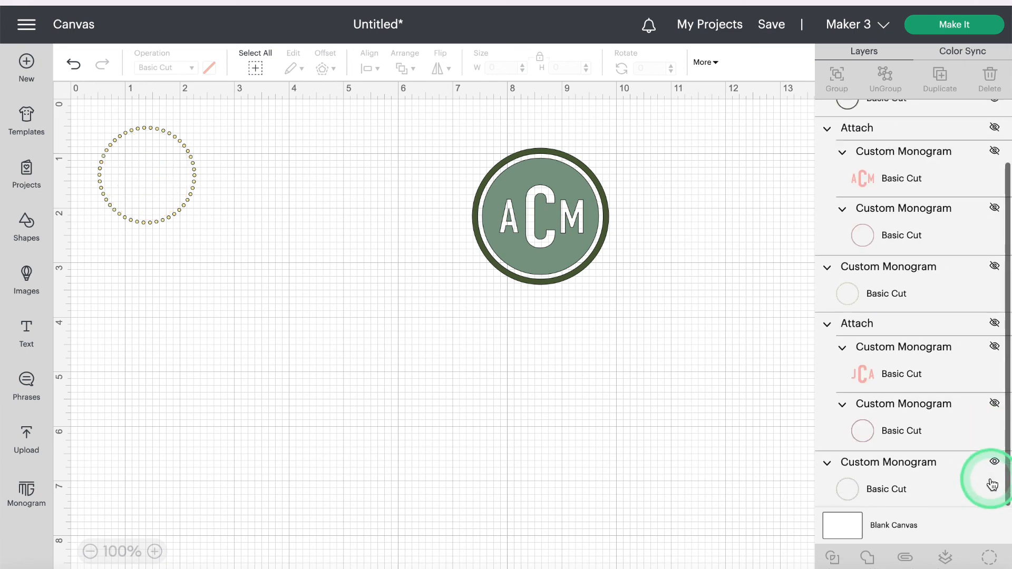
pyautogui.click(996, 467)
pyautogui.click(975, 29)
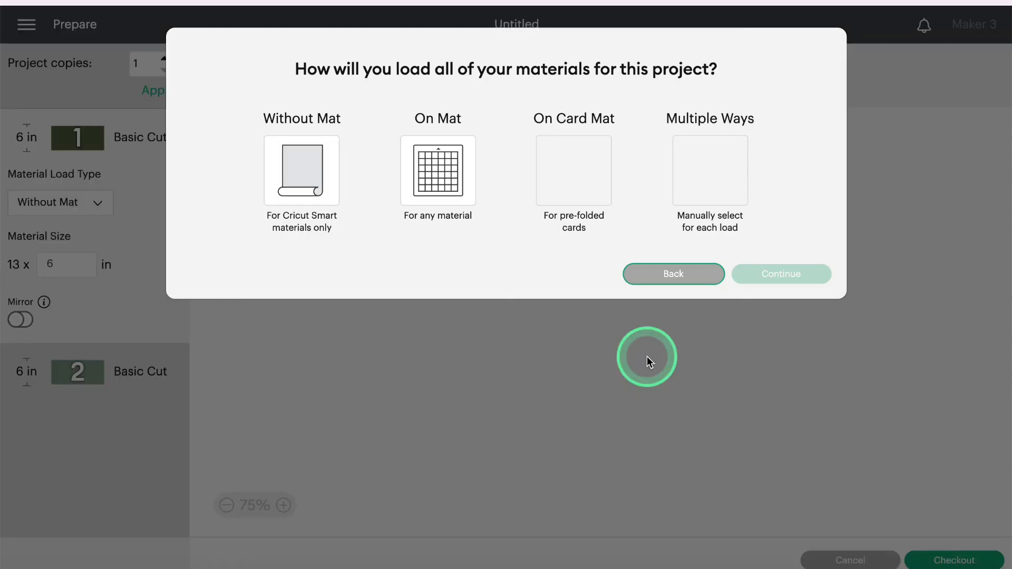
# Step: Load the green ACM On Mat at 12 in x 12 in, view its light- and dark-green mats, then cancel
pyautogui.click(433, 174)
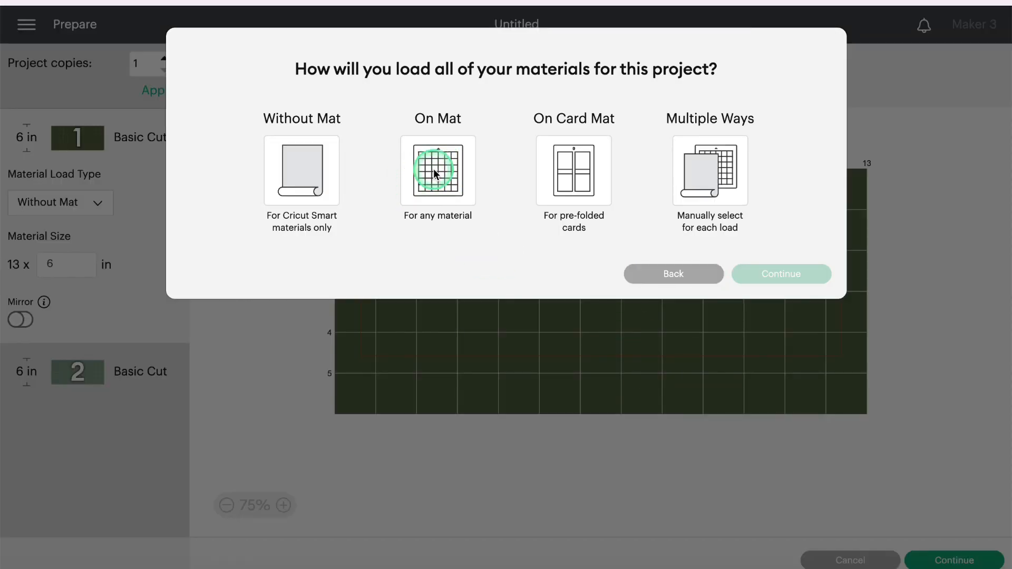
pyautogui.click(770, 324)
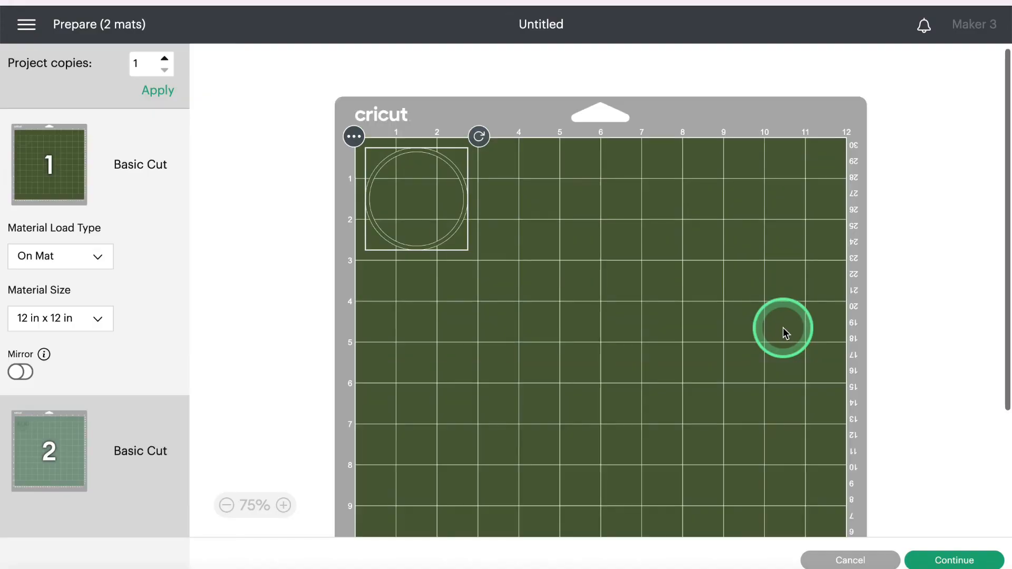
pyautogui.click(228, 211)
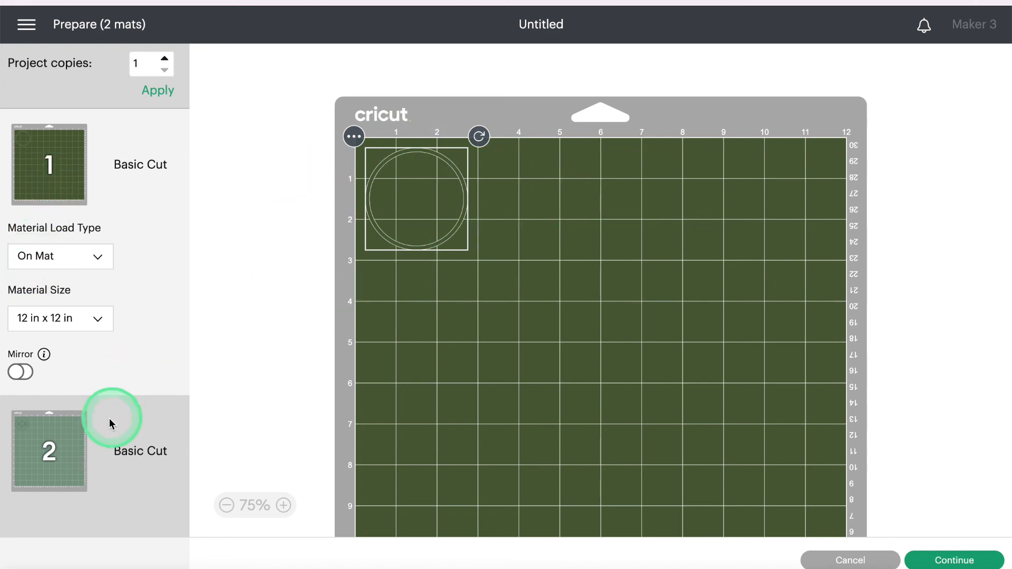
pyautogui.click(73, 440)
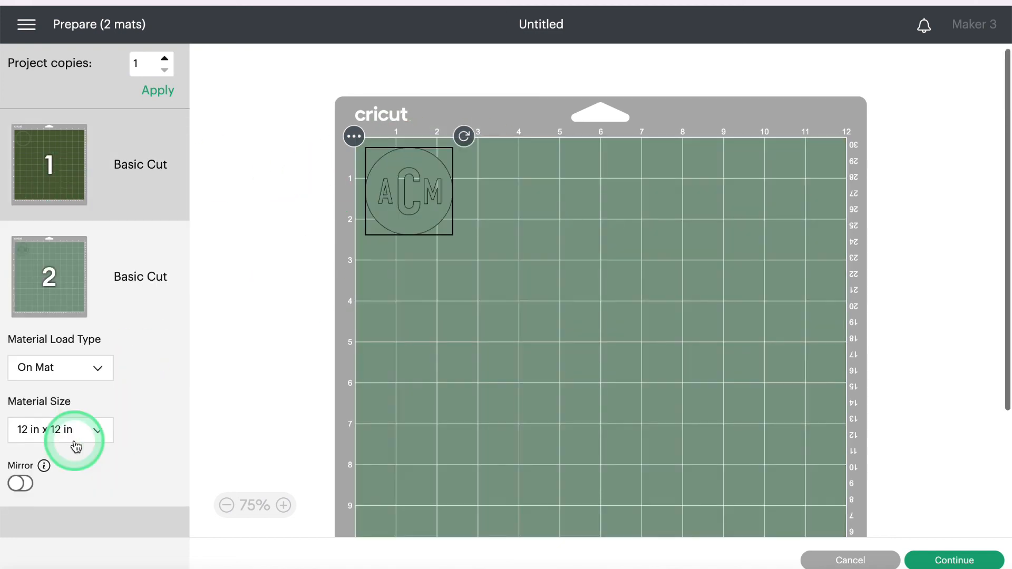
pyautogui.click(50, 157)
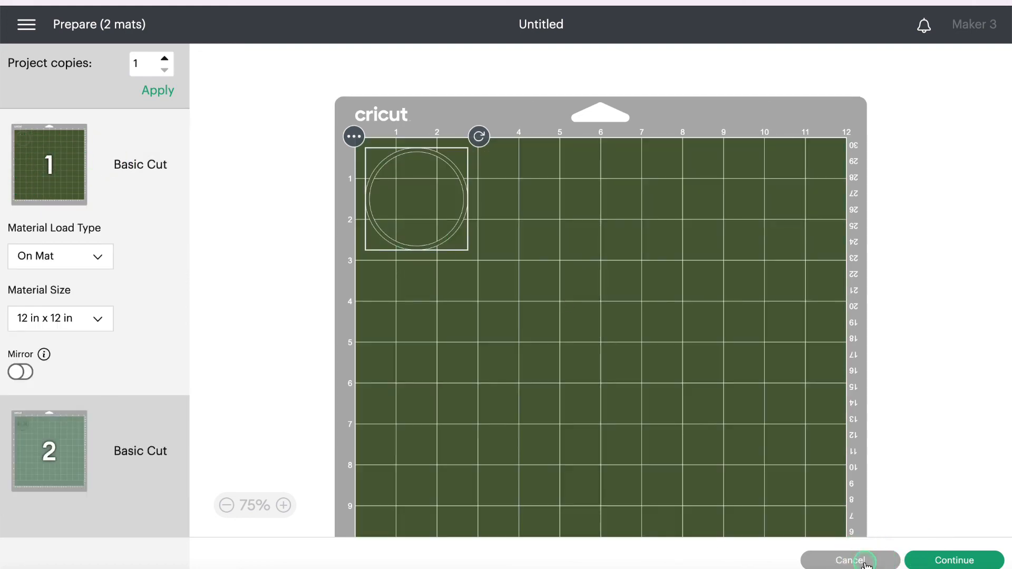
pyautogui.click(865, 561)
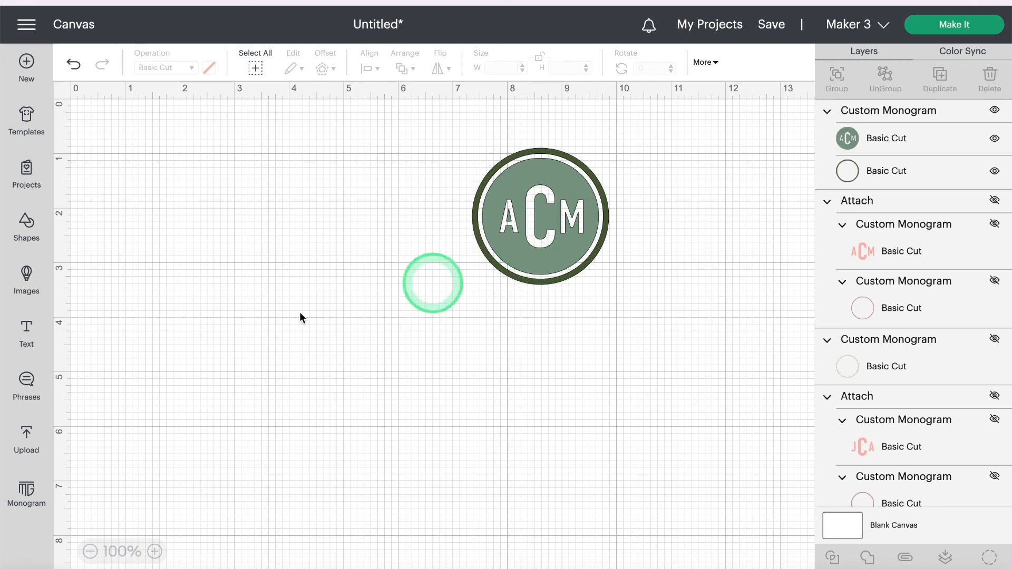
# Step: Reopen the Monogram Maker from the left sidebar
pyautogui.click(26, 493)
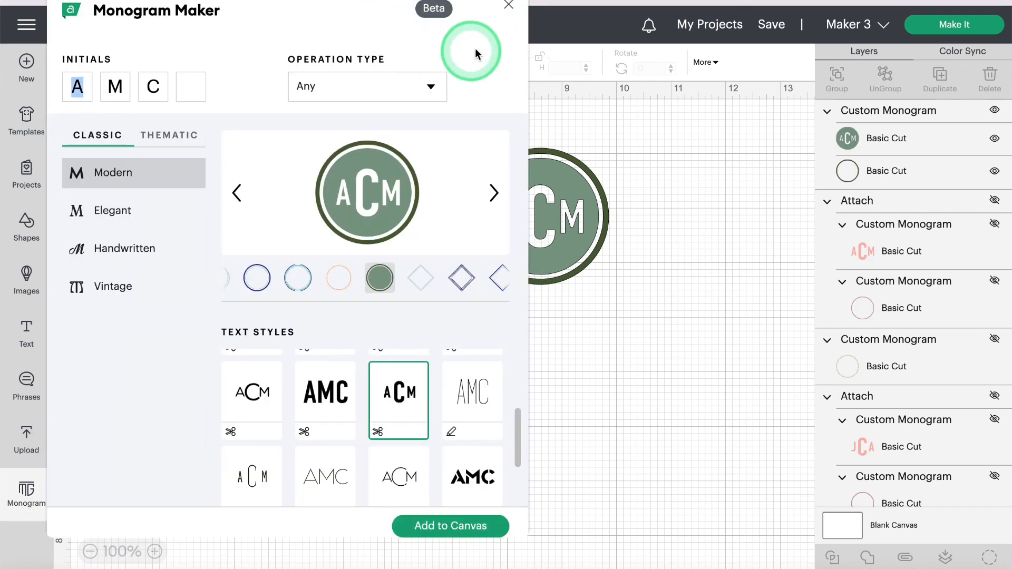